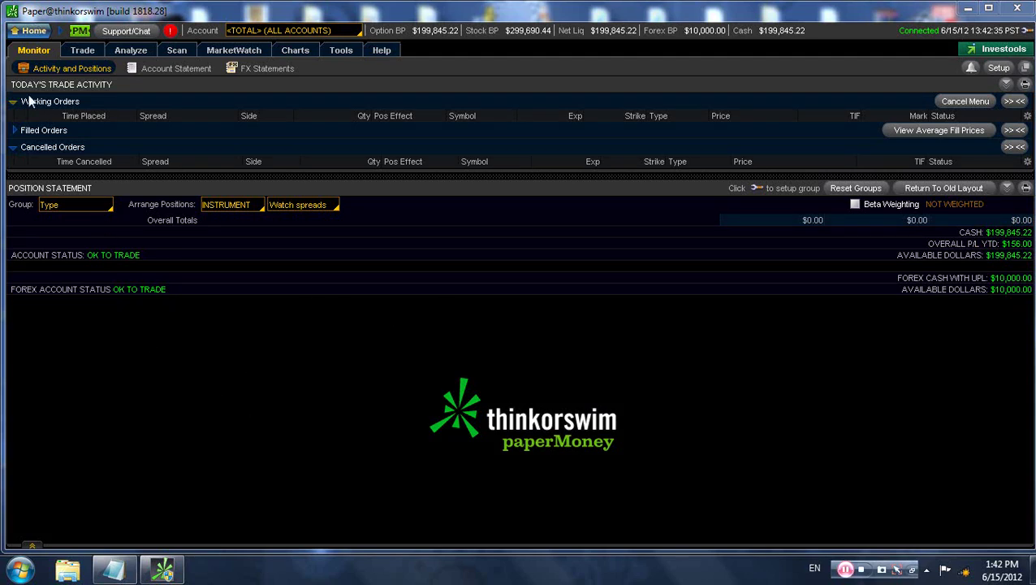
# - Open the home side panel and add SYNC to the bottom of the default watchlist
pyautogui.click(59, 30)
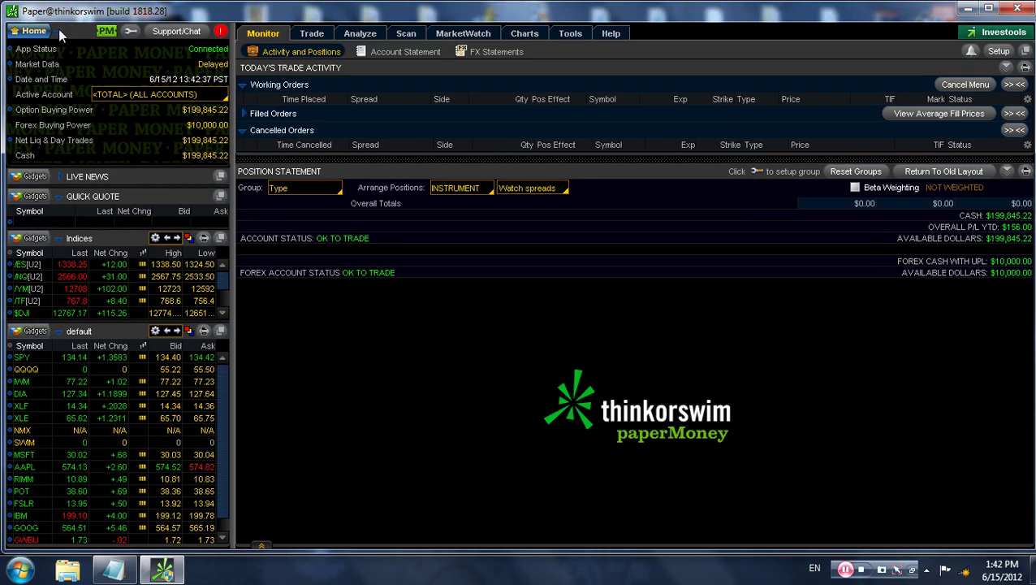
pyautogui.scroll(2, 132, 288)
pyautogui.scroll(-1, 225, 433)
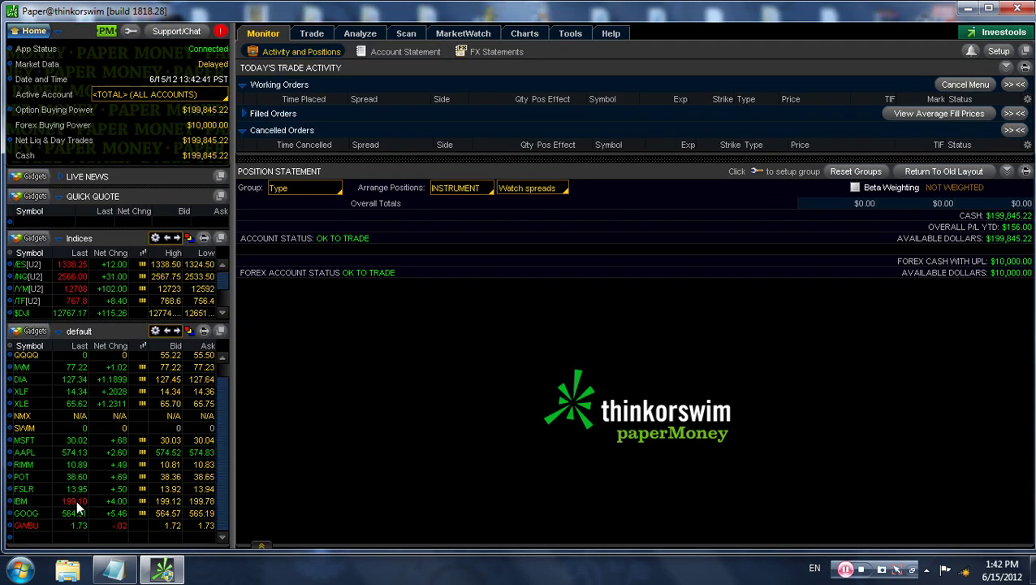
pyautogui.click(45, 535)
pyautogui.write('SYNC')
pyautogui.press('Return')
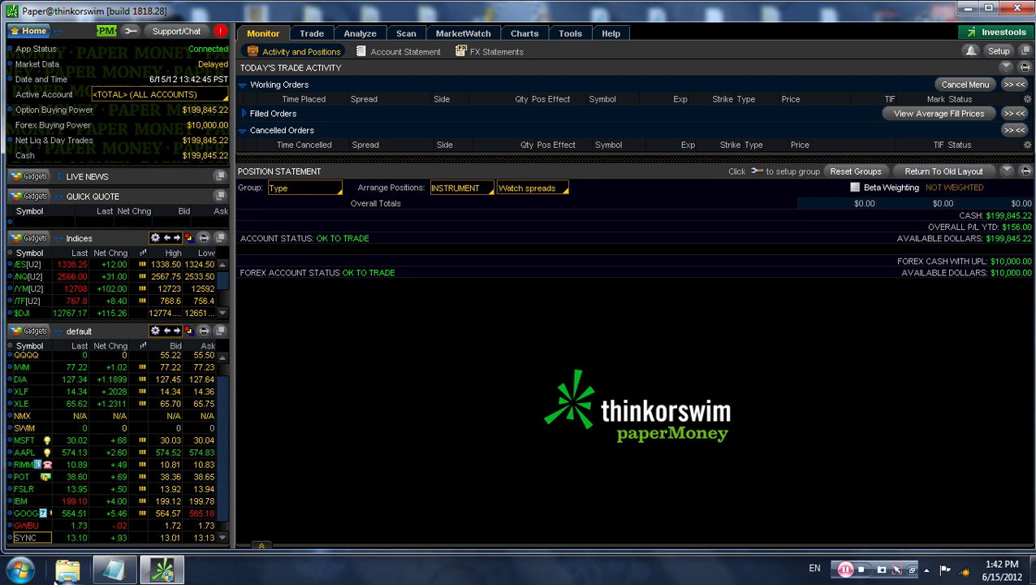
# - Hide the side panel and load SYNC on the Trade page
pyautogui.click(57, 31)
pyautogui.click(88, 51)
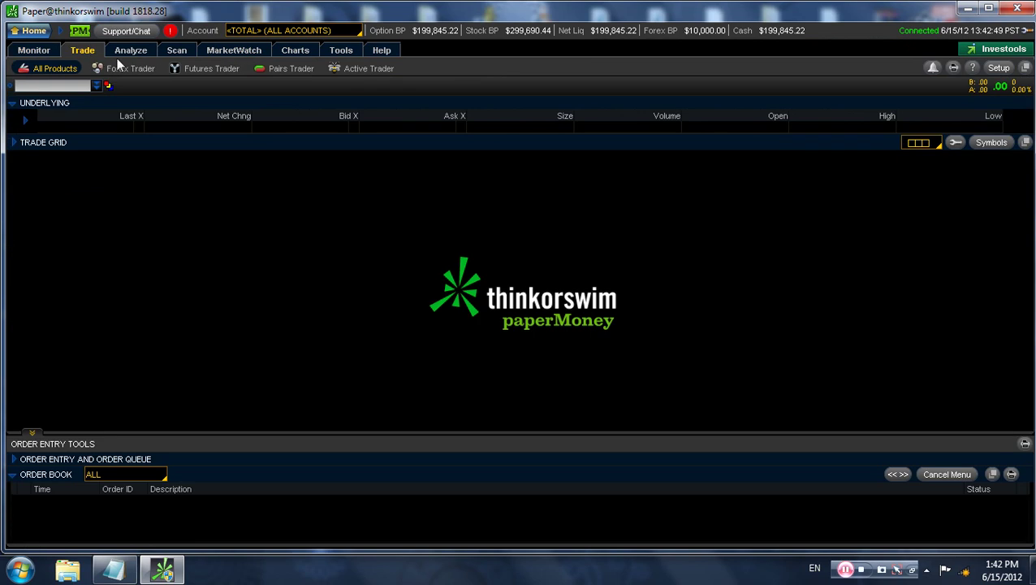
pyautogui.write('SY')
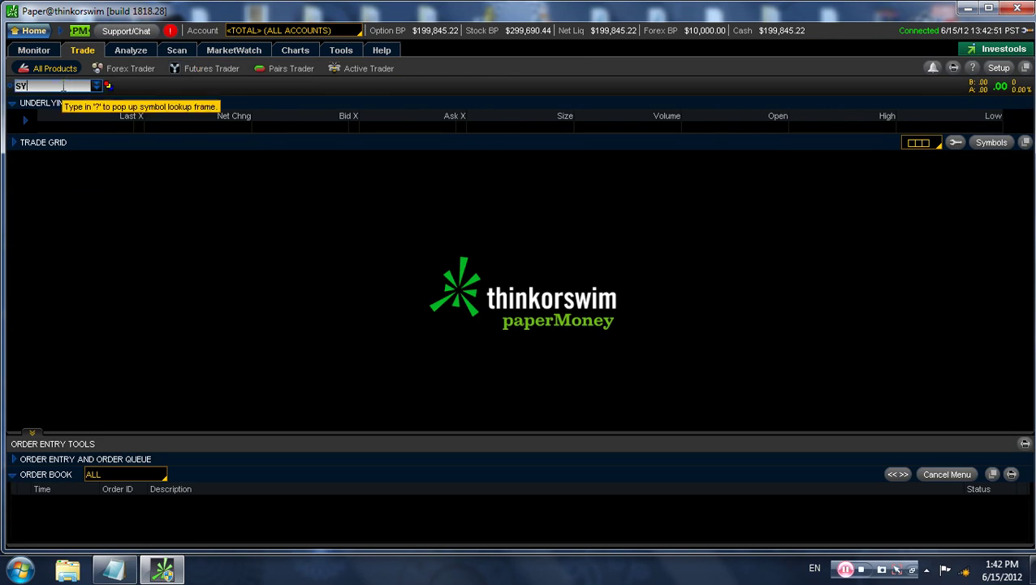
pyautogui.write('NC')
pyautogui.press('Return')
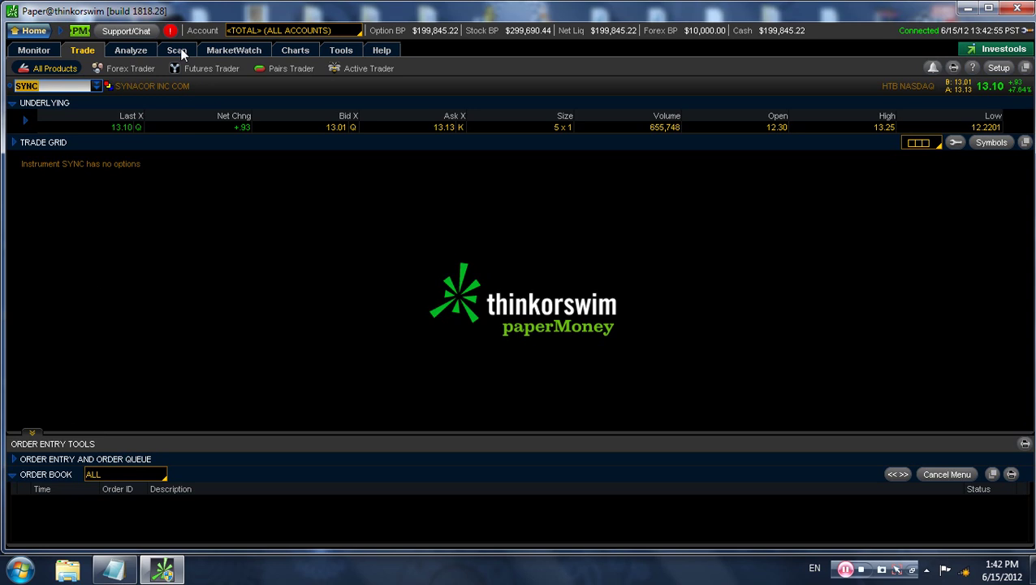
# - Replace ROST with SYNC on the Charts page
pyautogui.click(293, 52)
pyautogui.click(17, 91)
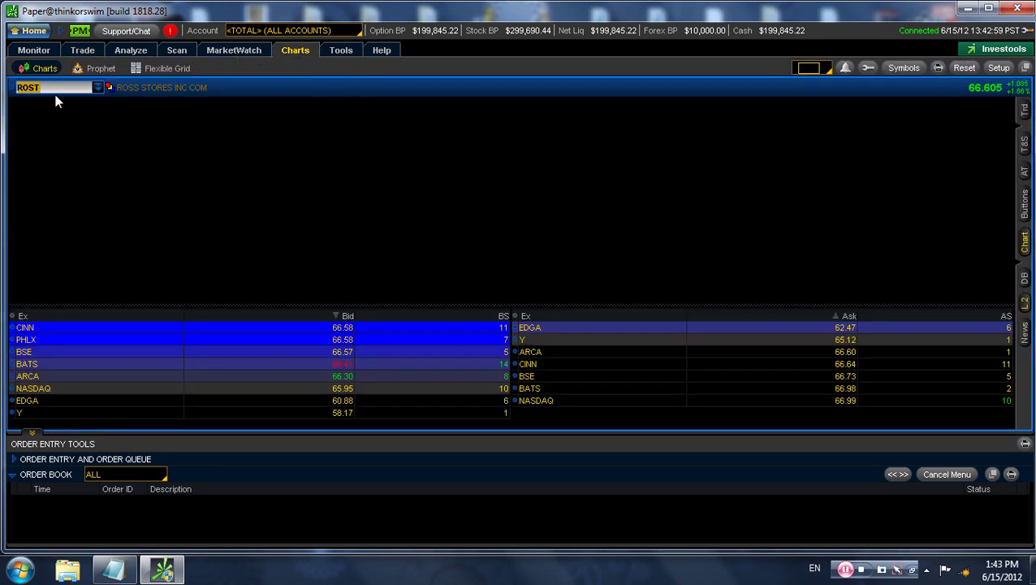
pyautogui.write('SYNC')
pyautogui.press('Return')
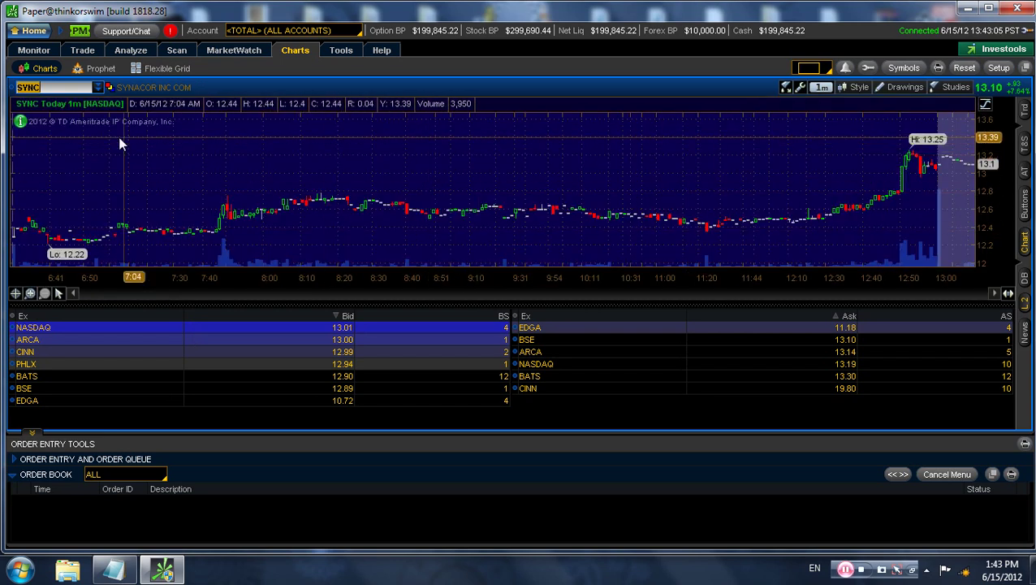
# - Switch the SYNC chart to daily candles, one month and then three months
pyautogui.rightClick(394, 173)
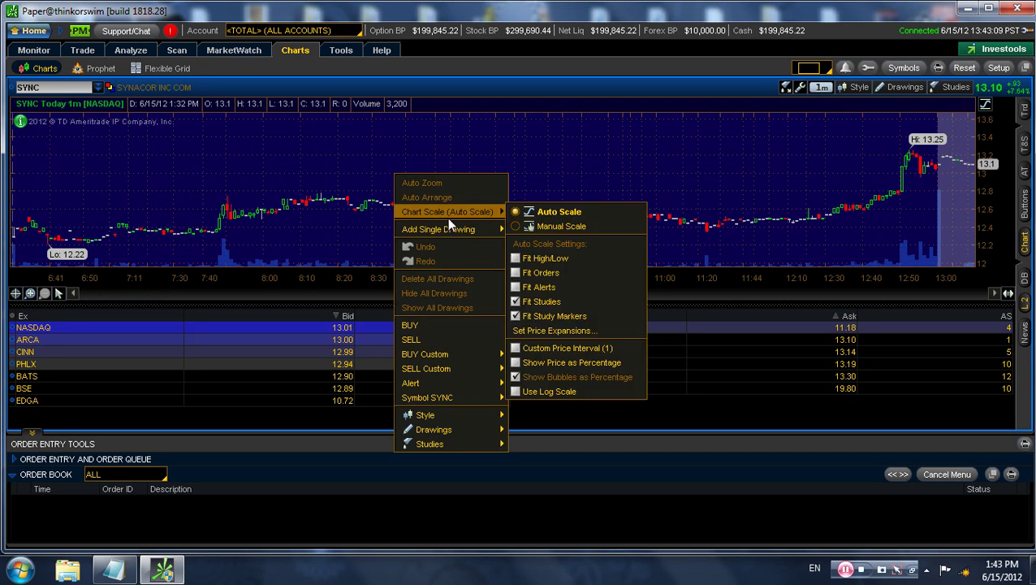
pyautogui.click(854, 87)
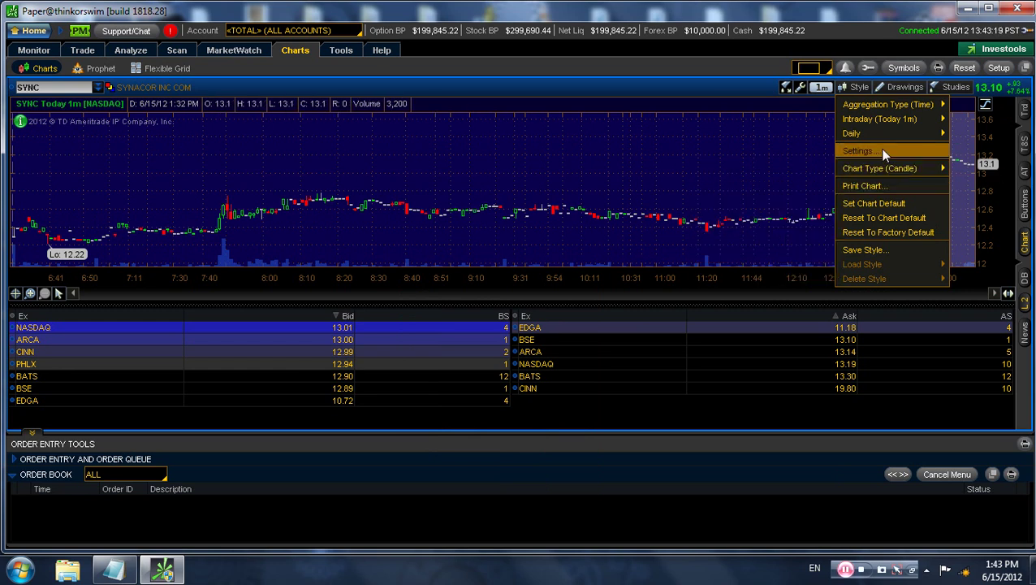
pyautogui.moveTo(885, 134)
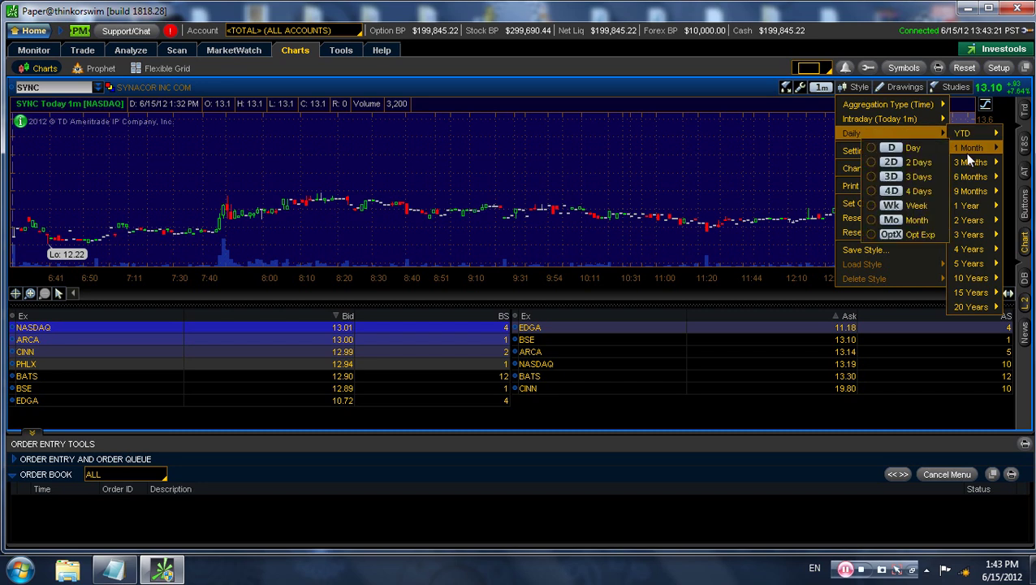
pyautogui.click(864, 147)
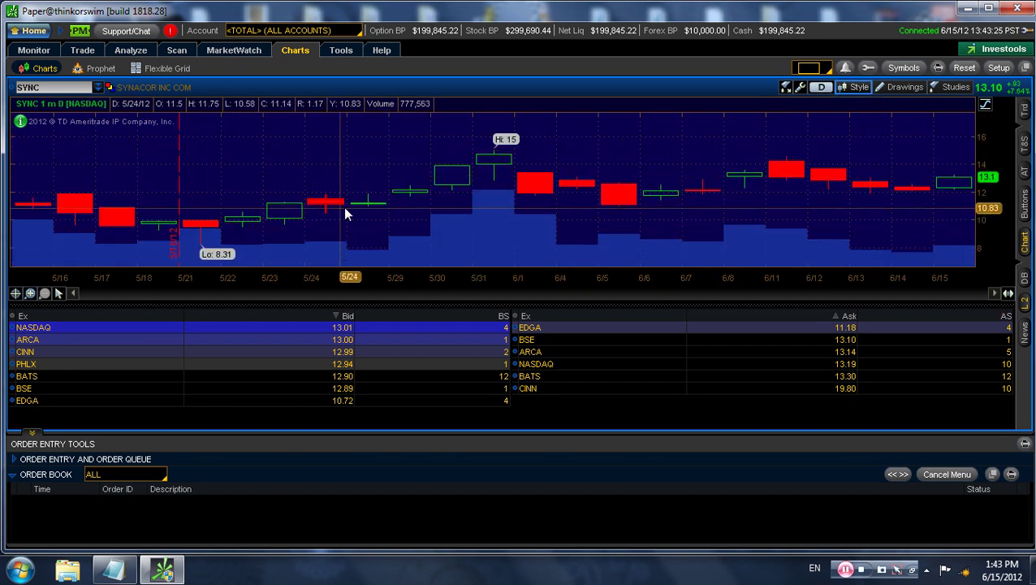
pyautogui.click(857, 87)
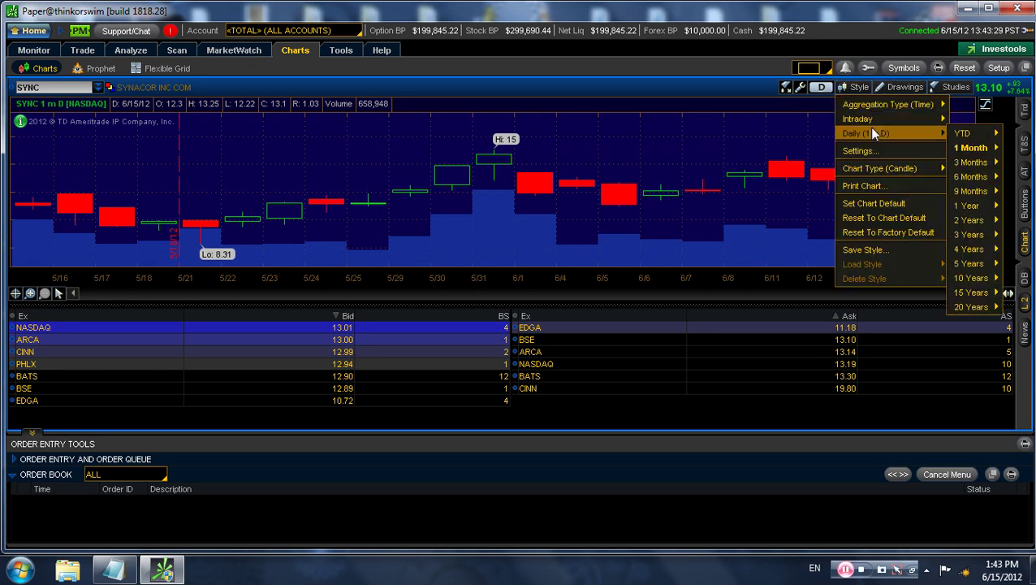
pyautogui.moveTo(971, 162)
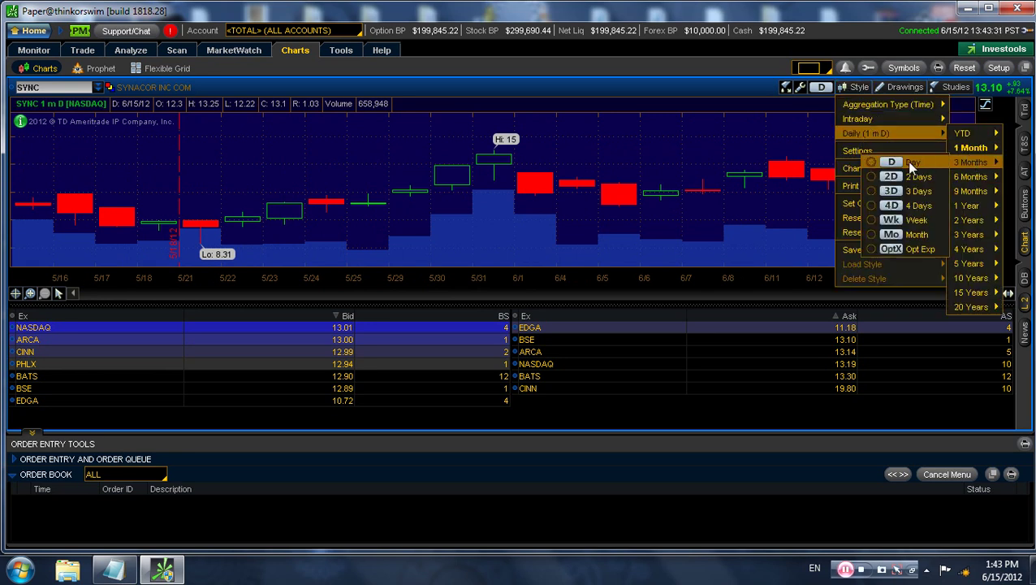
pyautogui.click(903, 161)
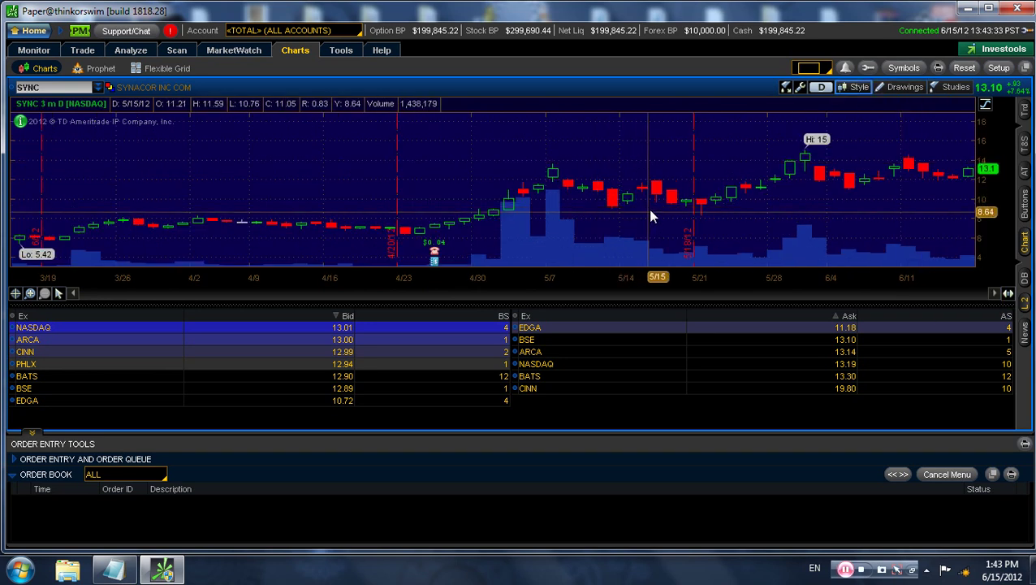
# - Draw two horizontal trendlines on the SYNC daily chart, then zoom to June 6–15
pyautogui.click(902, 88)
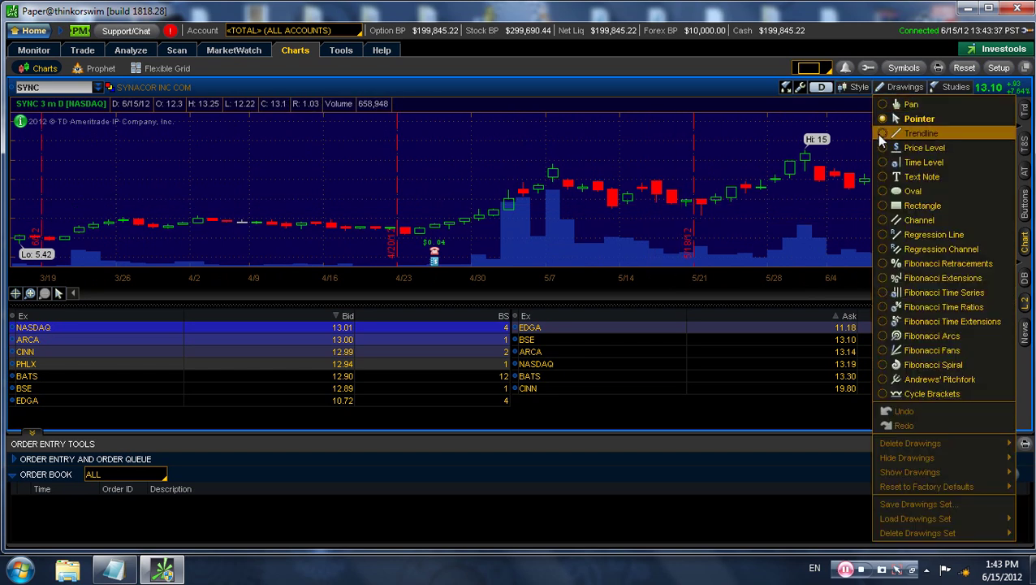
pyautogui.click(882, 133)
pyautogui.click(709, 211)
pyautogui.click(918, 211)
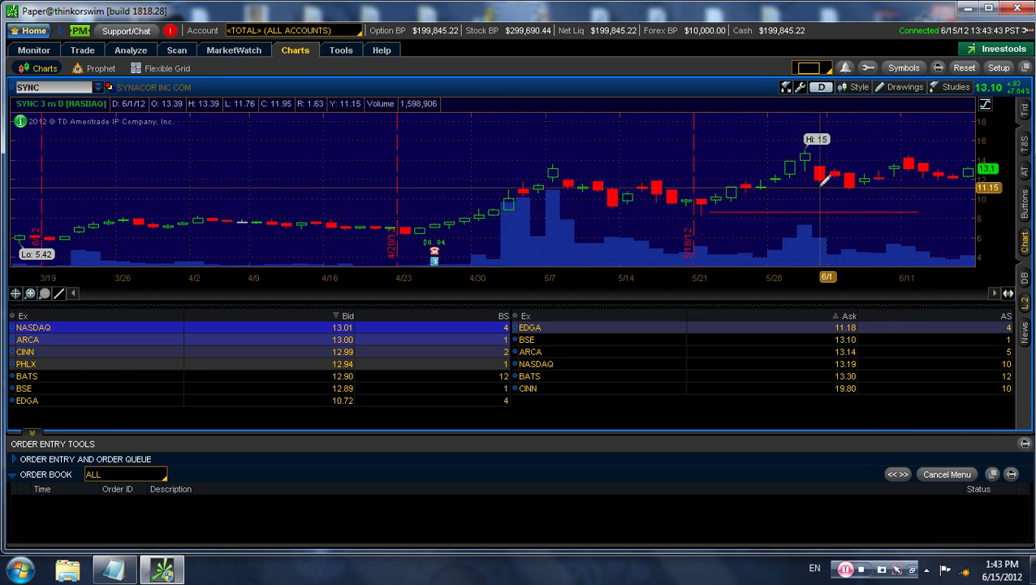
pyautogui.click(845, 191)
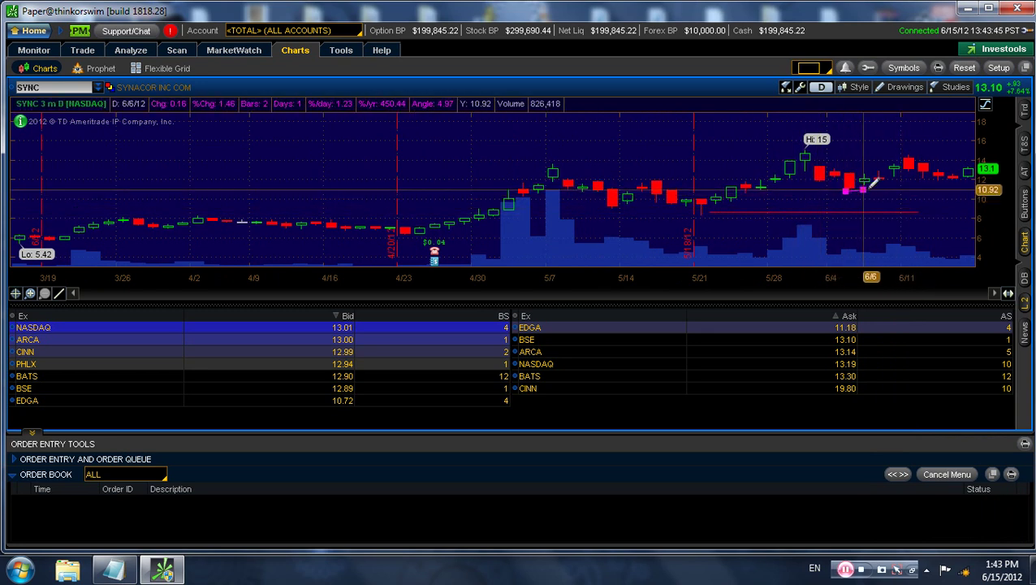
pyautogui.click(974, 191)
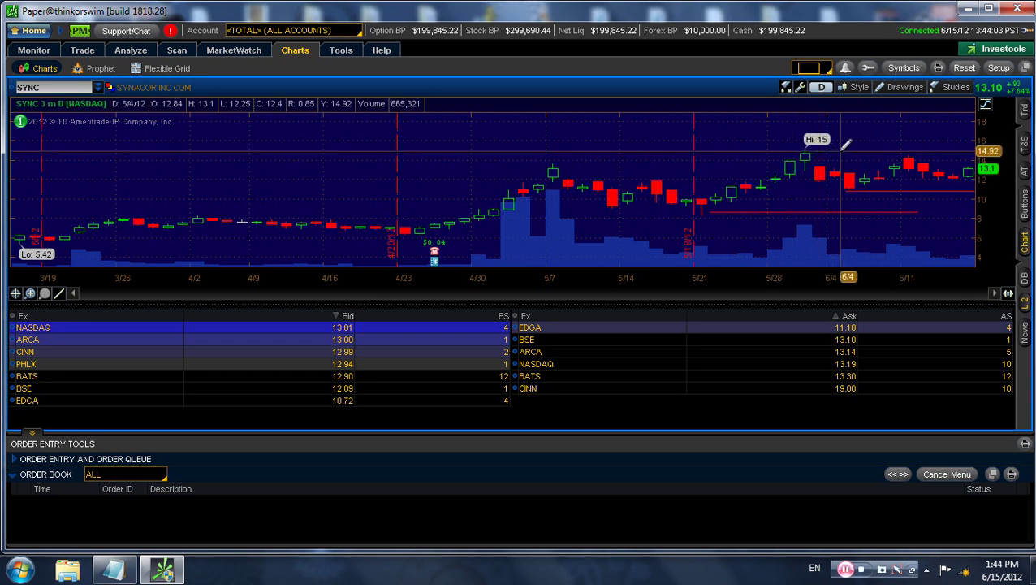
pyautogui.moveTo(843, 149); pyautogui.dragTo(948, 158)
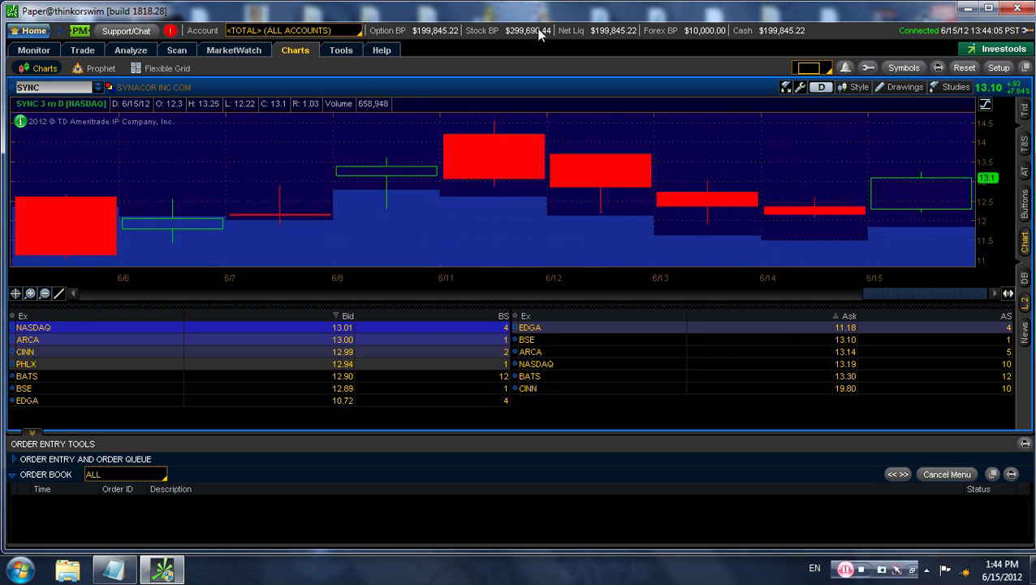
# - Return the SYNC chart to today's one-minute intraday bars
pyautogui.click(822, 87)
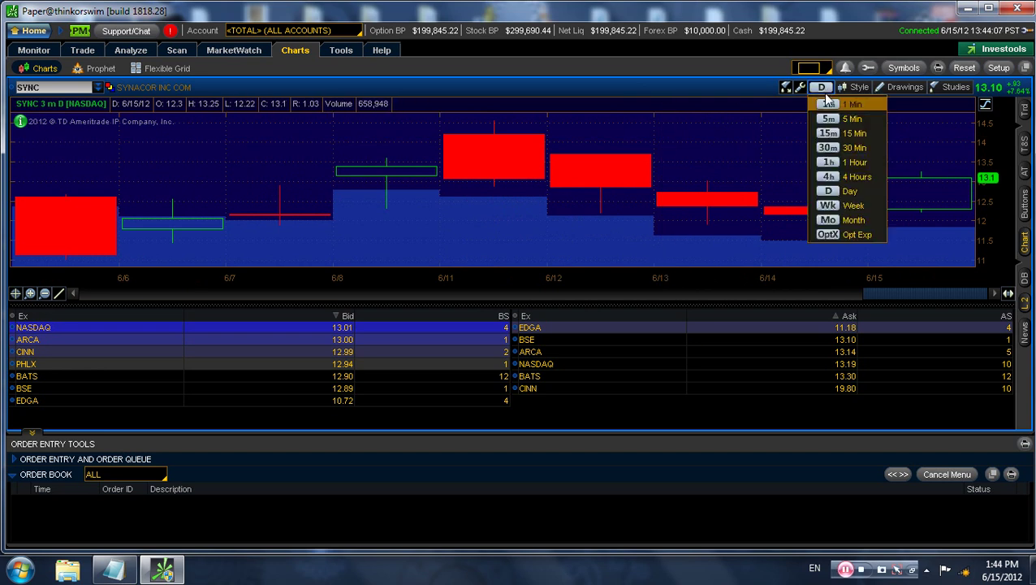
pyautogui.click(907, 112)
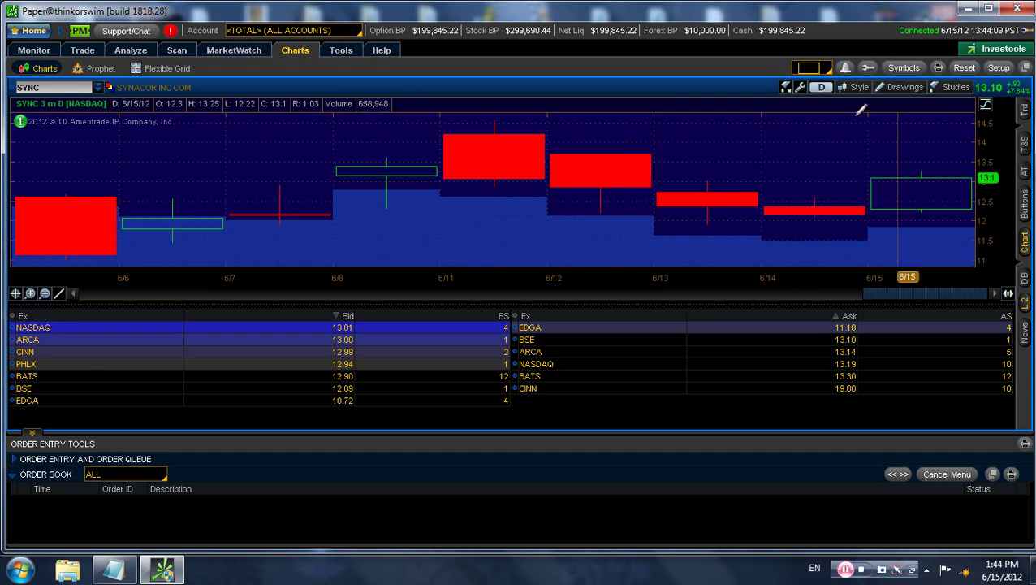
pyautogui.rightClick(751, 127)
pyautogui.moveTo(800, 172)
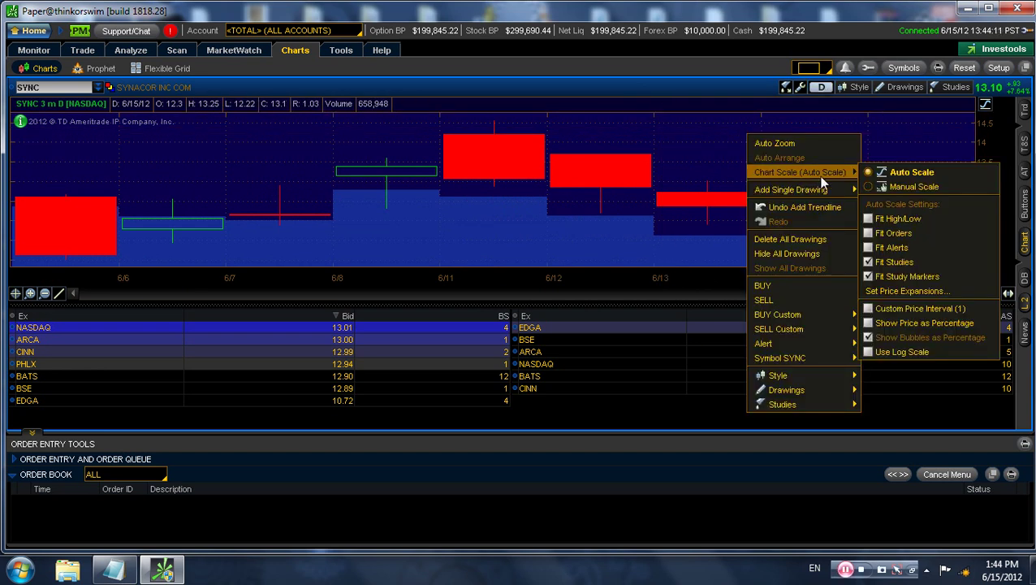
pyautogui.moveTo(804, 375)
pyautogui.moveTo(911, 202)
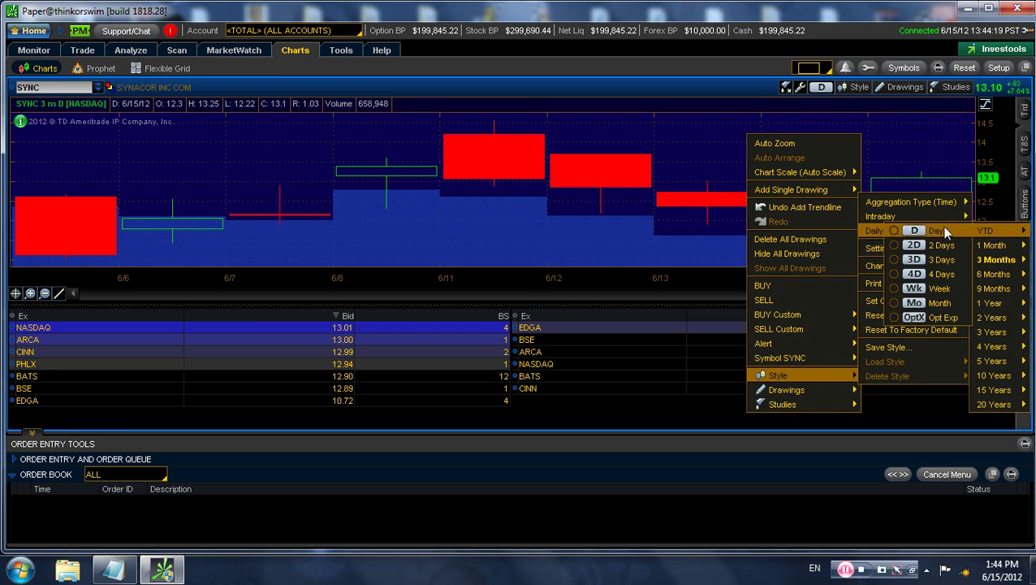
pyautogui.moveTo(876, 216)
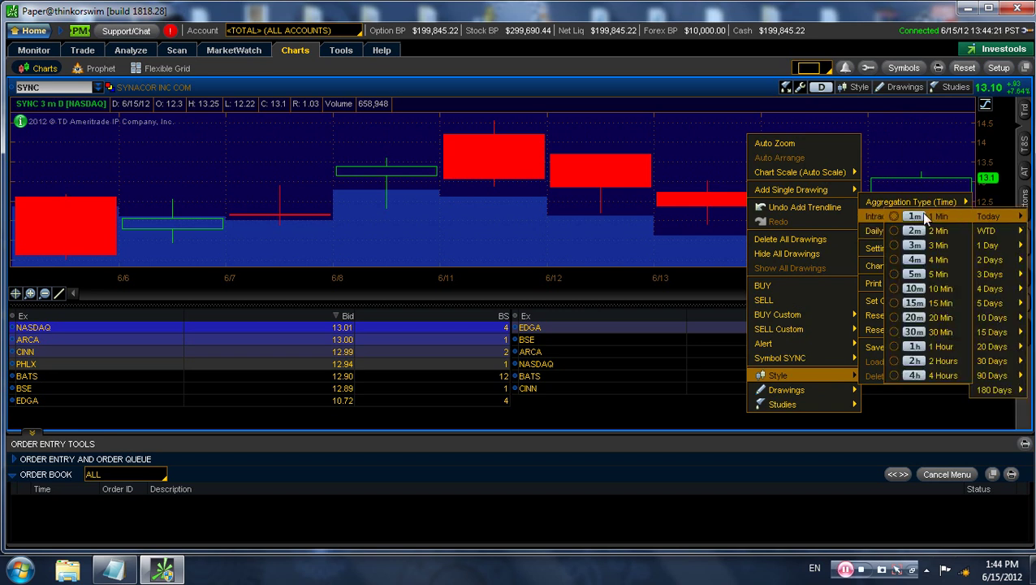
pyautogui.click(920, 213)
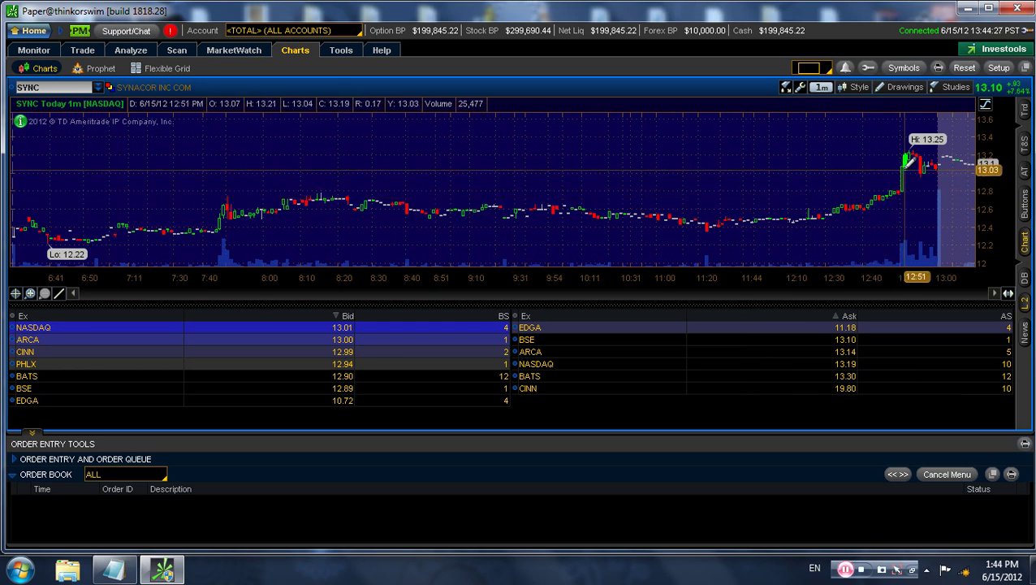
# - In chart settings, colour the volume bars like the price candles and apply
pyautogui.rightClick(718, 168)
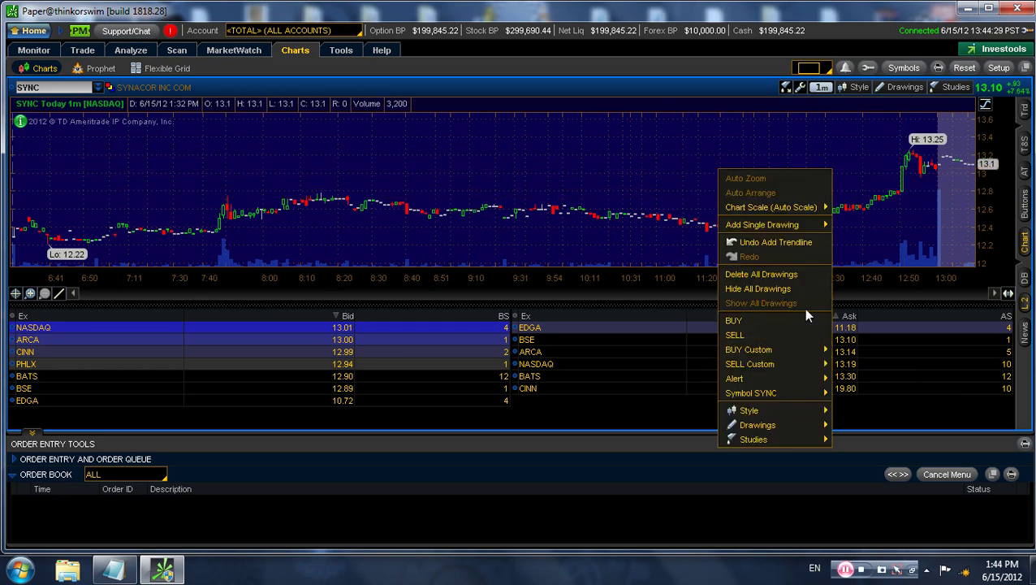
pyautogui.moveTo(749, 410)
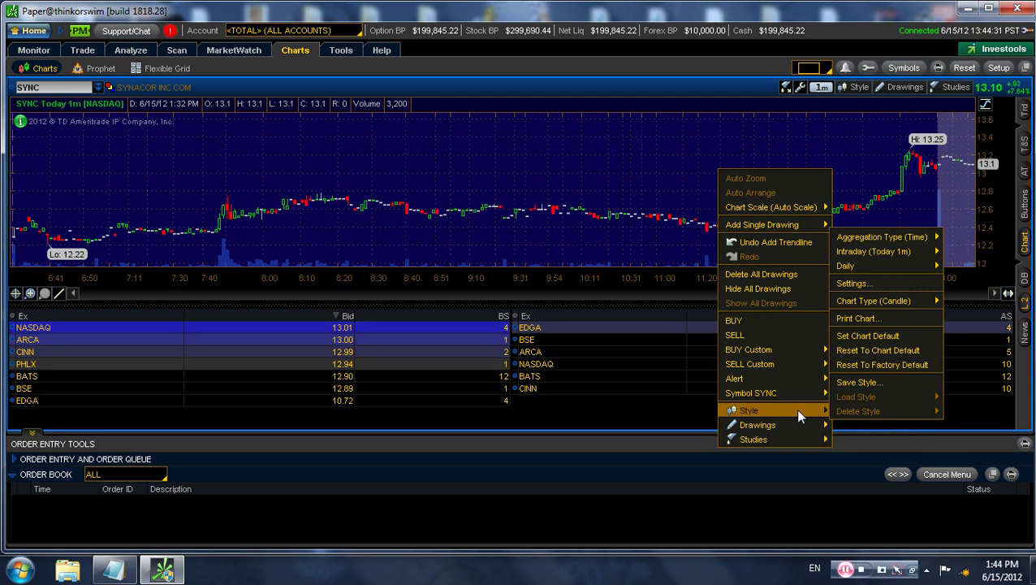
pyautogui.click(888, 286)
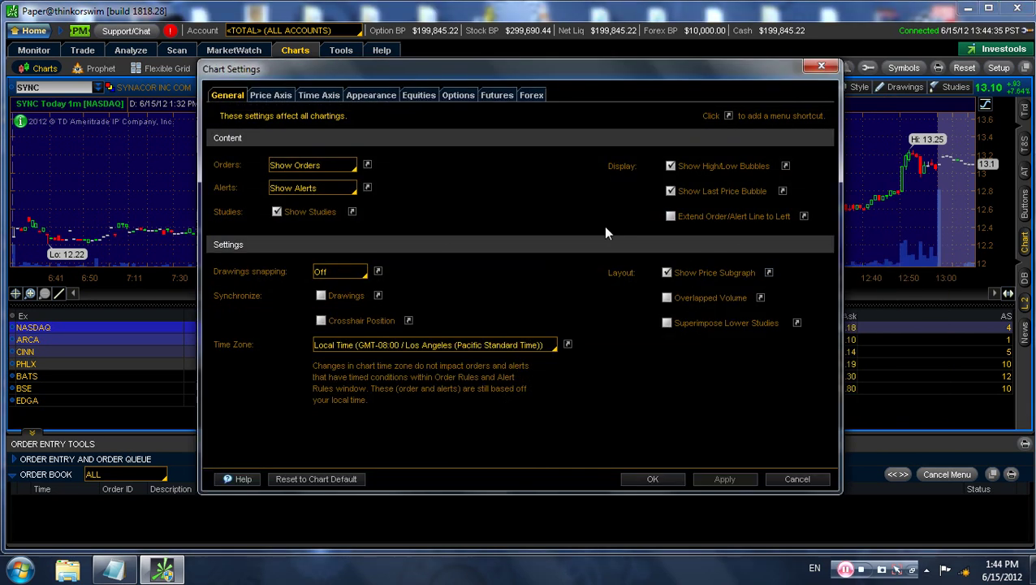
pyautogui.click(268, 95)
pyautogui.click(313, 97)
pyautogui.click(365, 96)
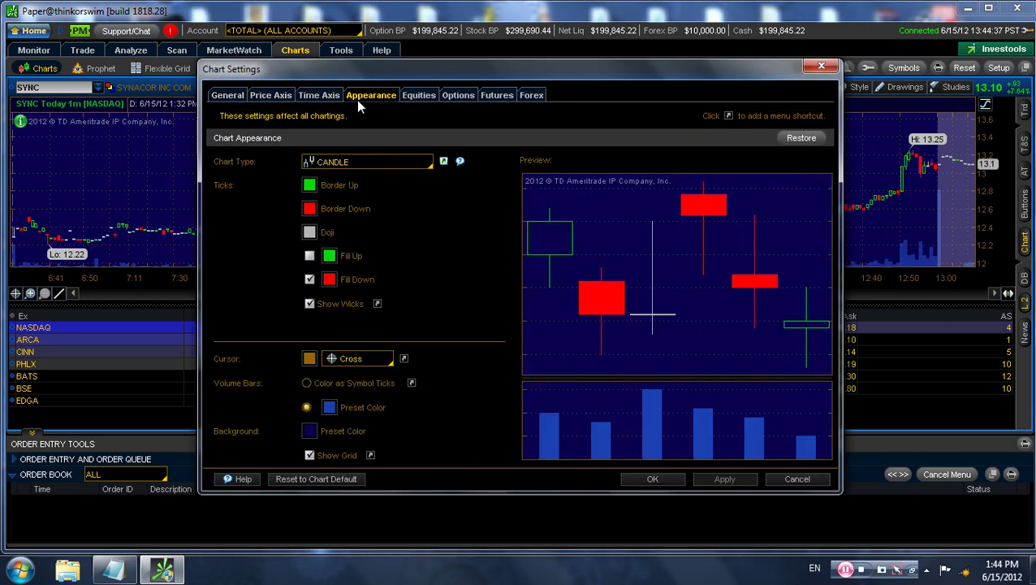
pyautogui.click(307, 382)
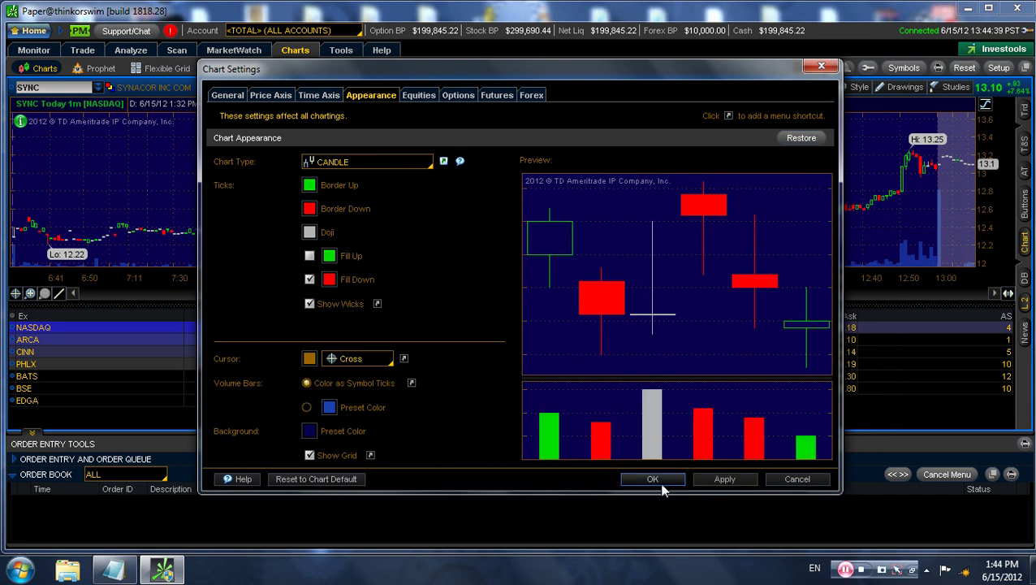
pyautogui.click(653, 479)
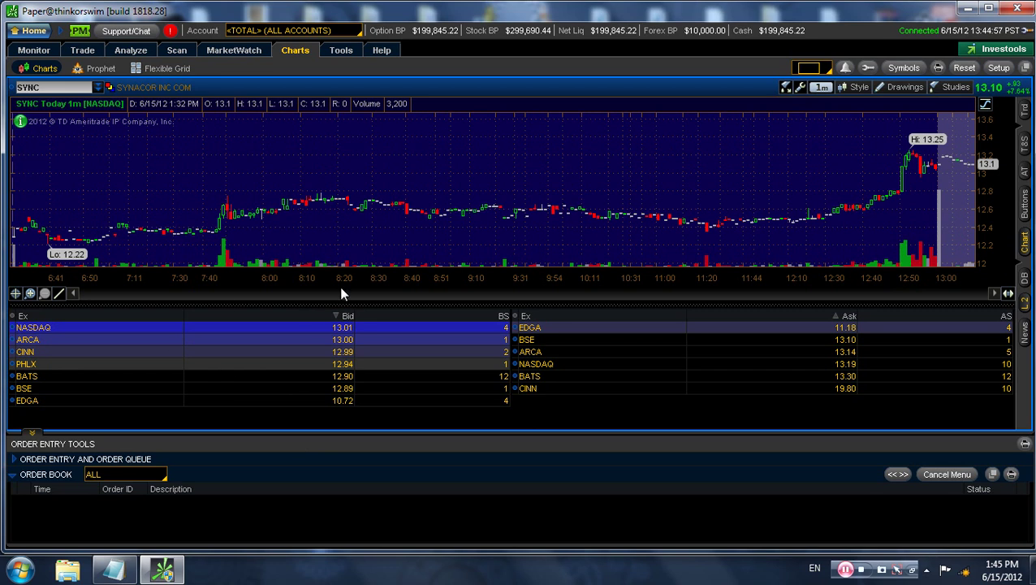
# - Discard a sell order from the NASDAQ bid and stage a SYNC buy at the EDGA ask
pyautogui.click(330, 328)
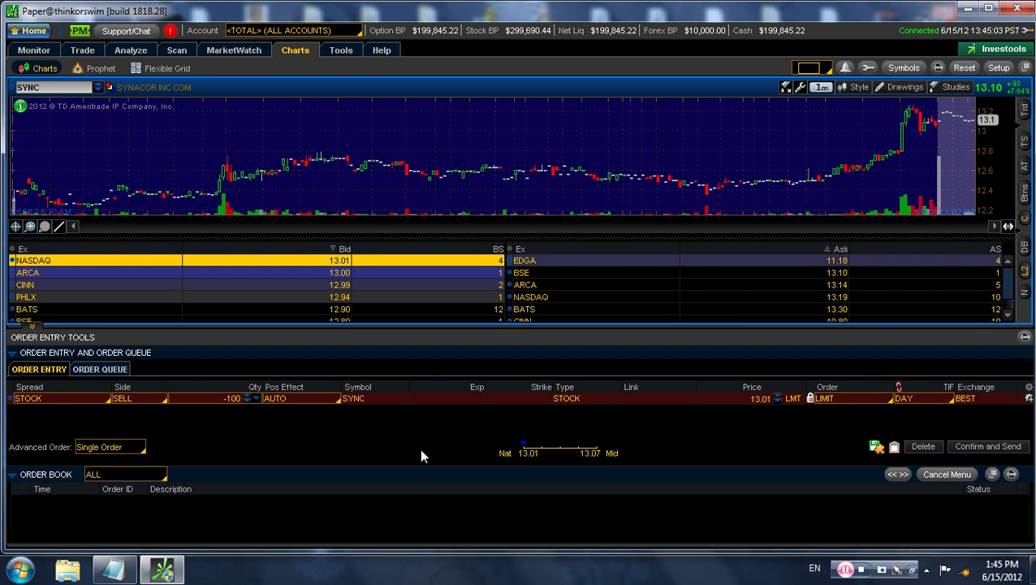
pyautogui.click(924, 445)
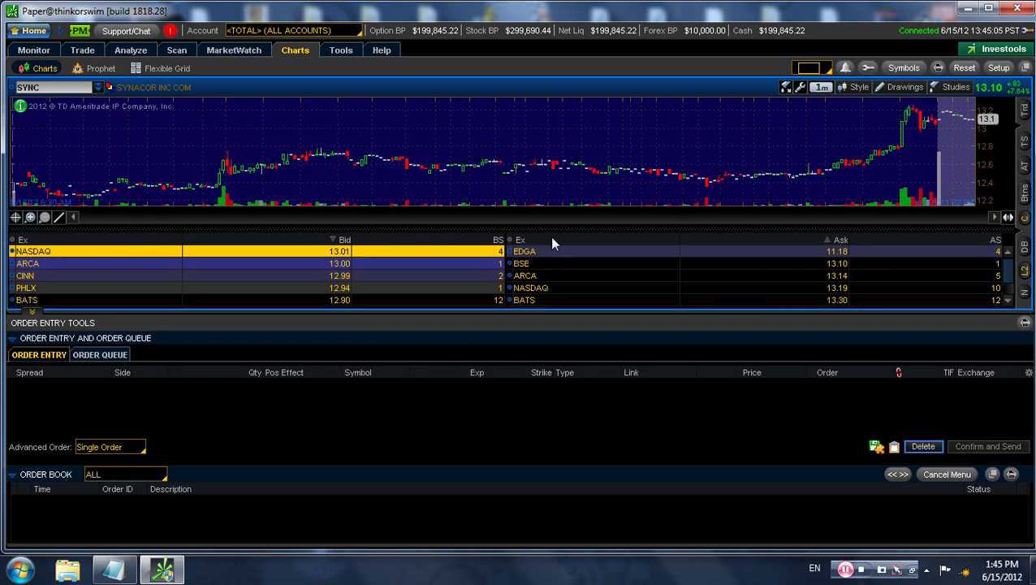
pyautogui.click(558, 254)
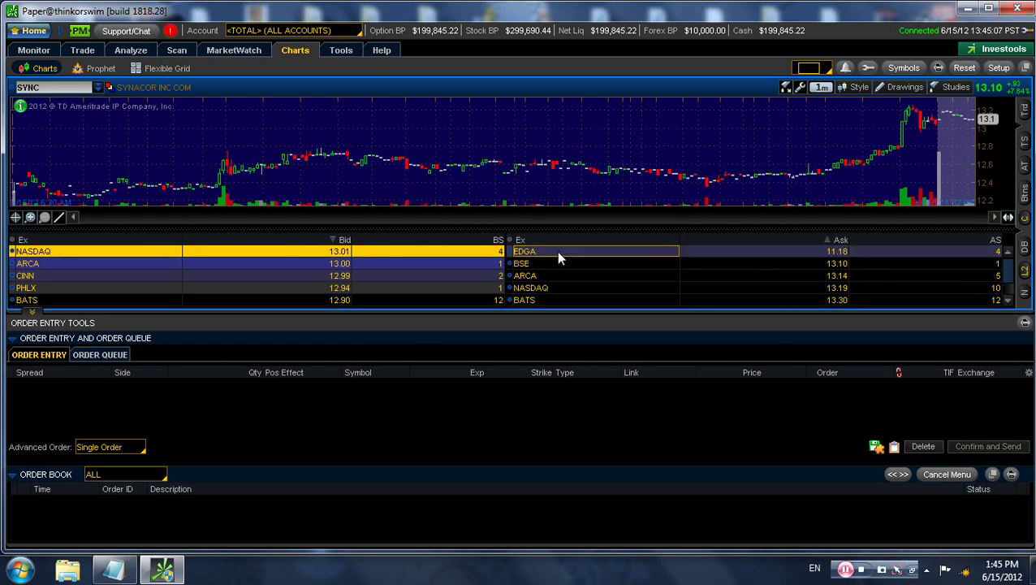
pyautogui.click(555, 253)
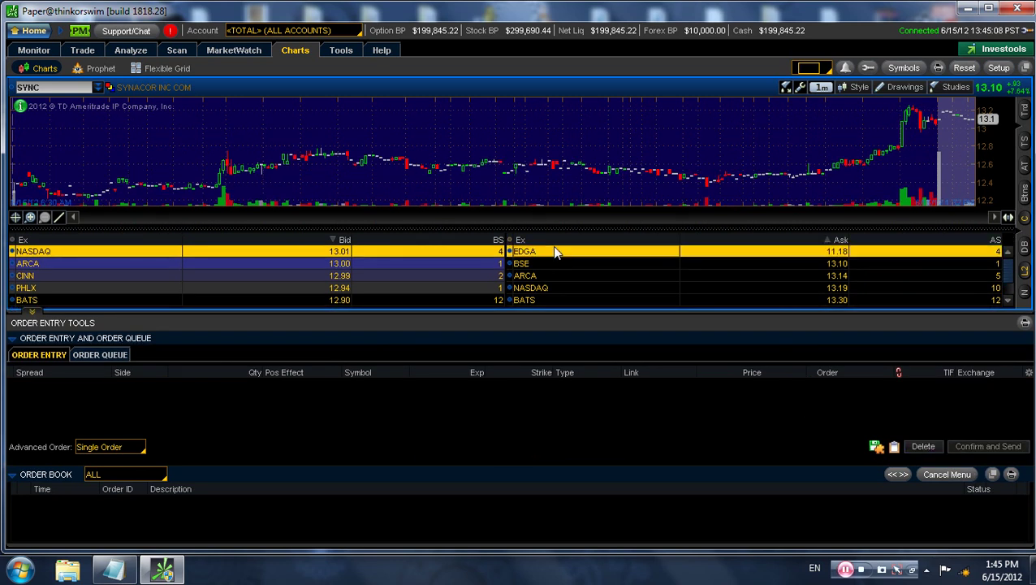
pyautogui.click(791, 261)
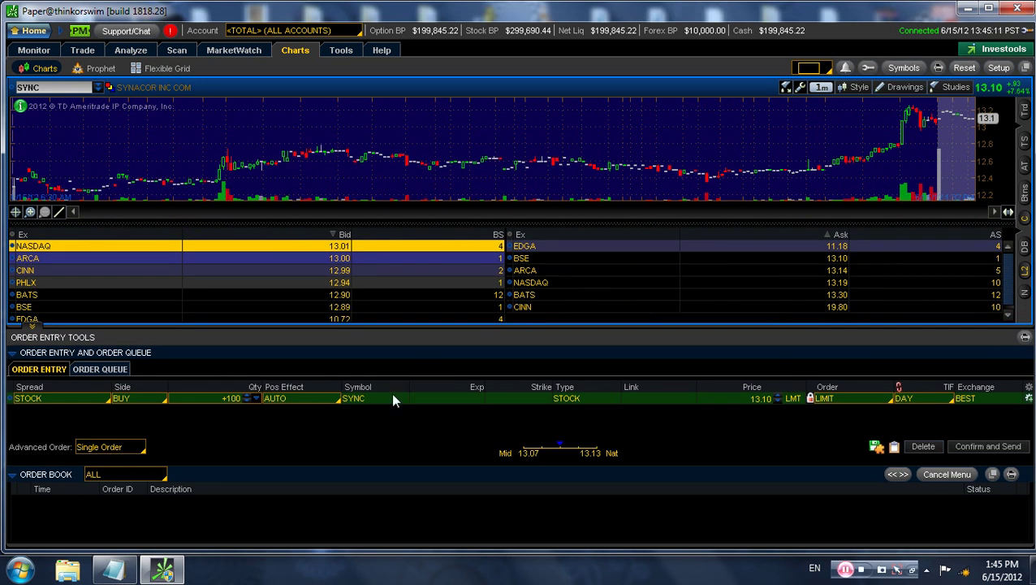
# - Enter an order quantity of 400 and keep the order type as Limit
pyautogui.click(234, 398)
pyautogui.write('400')
pyautogui.press('Tab')
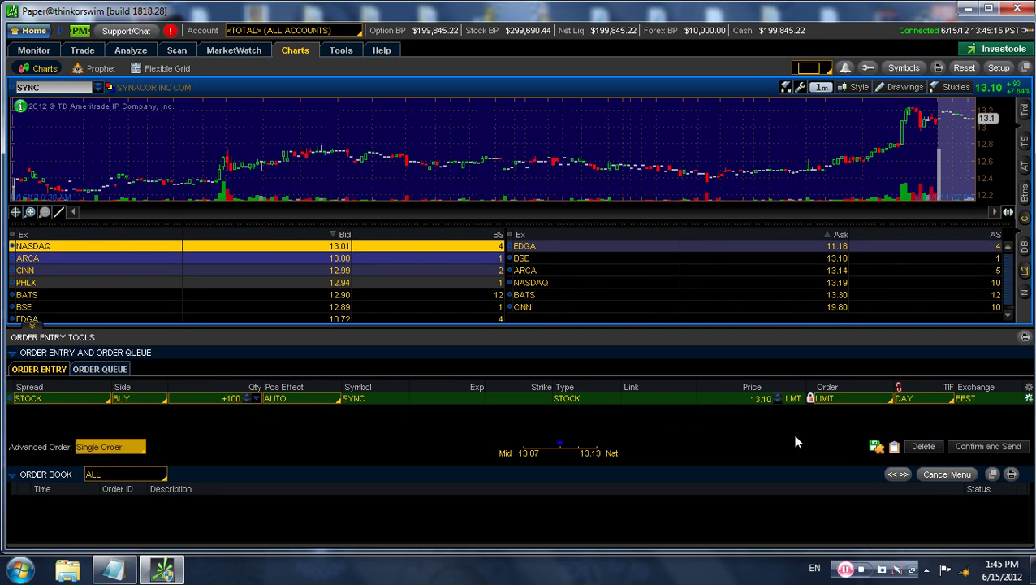
pyautogui.click(835, 398)
pyautogui.click(833, 397)
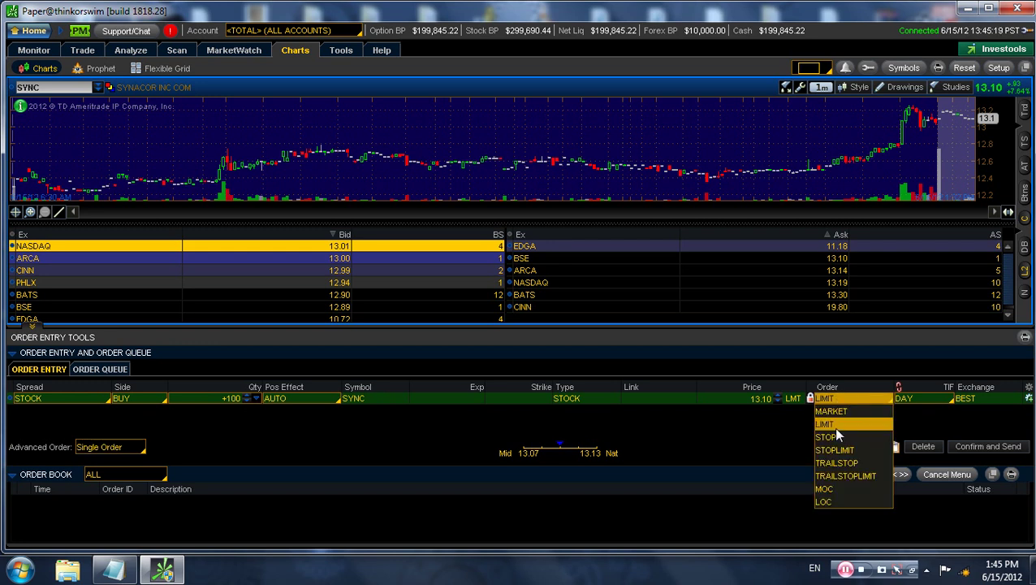
pyautogui.click(833, 426)
# - Check the limit price and set time-in-force back to Day after trying extended hours
pyautogui.click(750, 394)
pyautogui.click(938, 400)
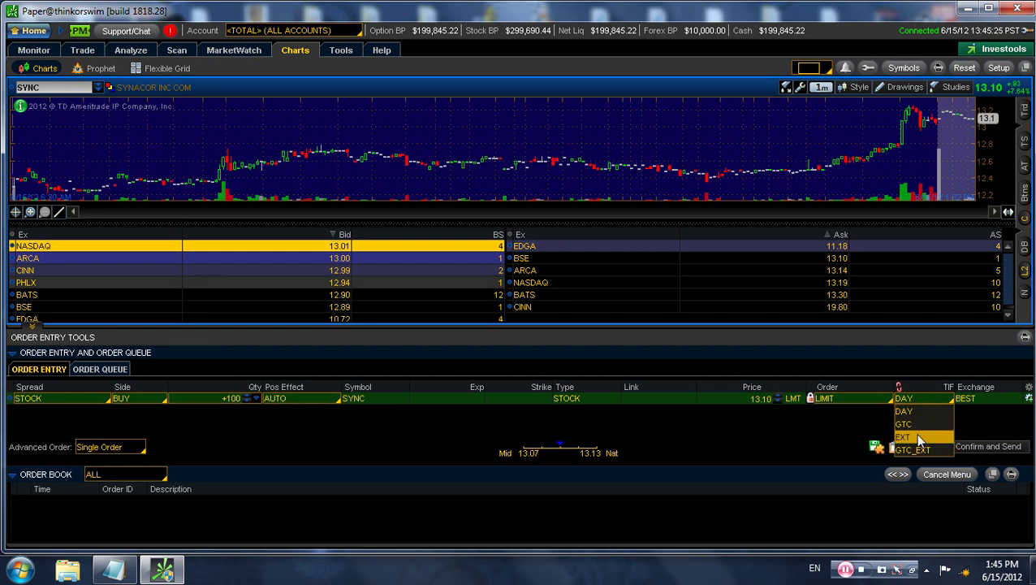
pyautogui.click(920, 438)
pyautogui.click(933, 400)
pyautogui.click(919, 410)
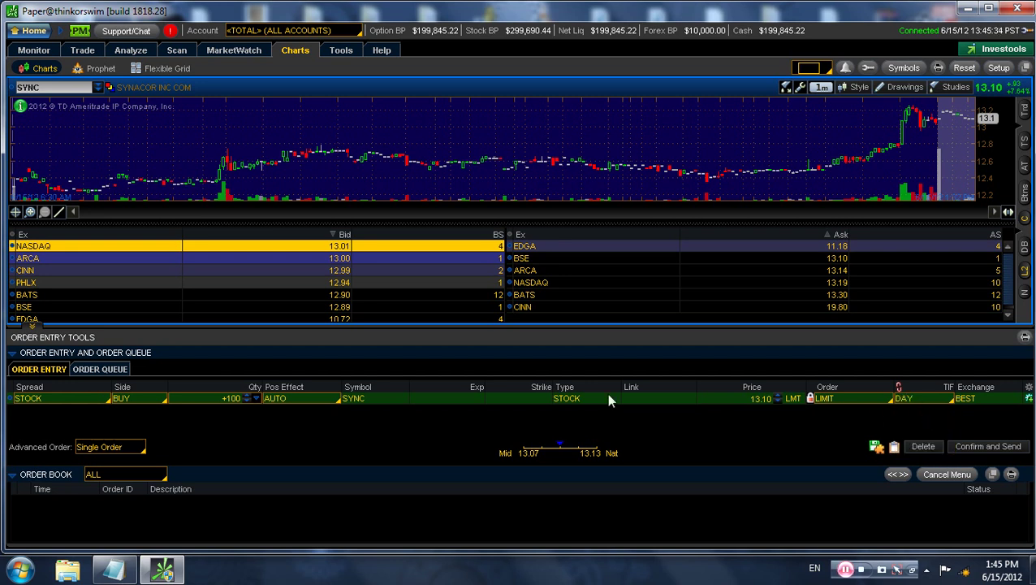
# - Check the position-effect choices and the order symbol's options menu
pyautogui.click(328, 398)
pyautogui.click(312, 397)
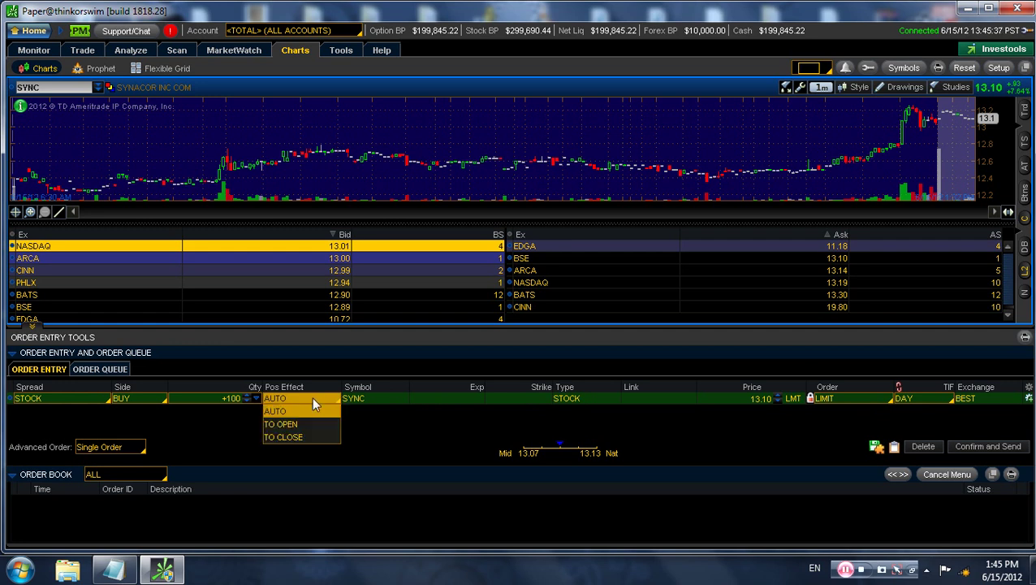
pyautogui.rightClick(393, 404)
pyautogui.click(492, 397)
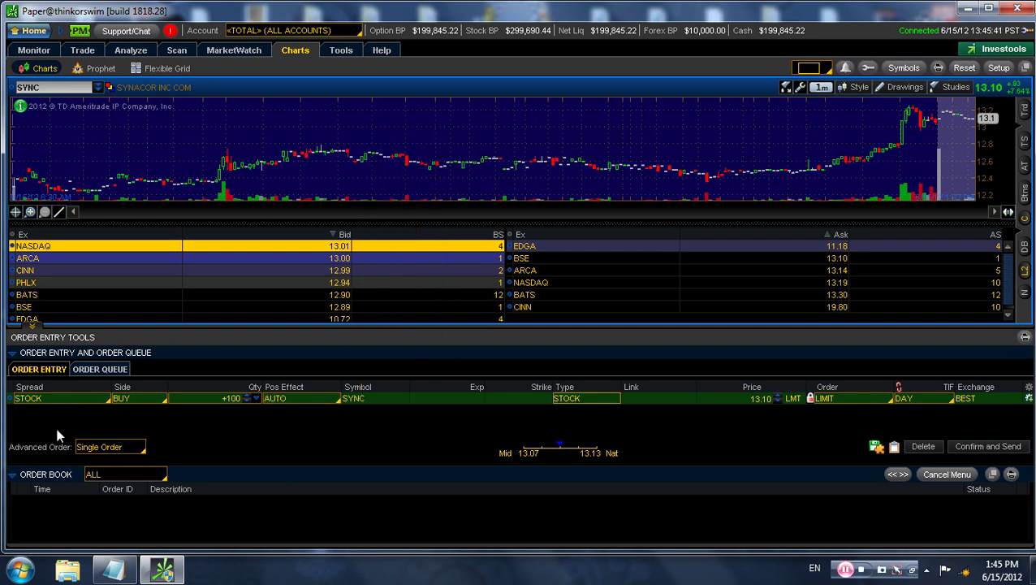
pyautogui.click(82, 50)
pyautogui.click(59, 87)
pyautogui.write('AAPL')
pyautogui.press('Return')
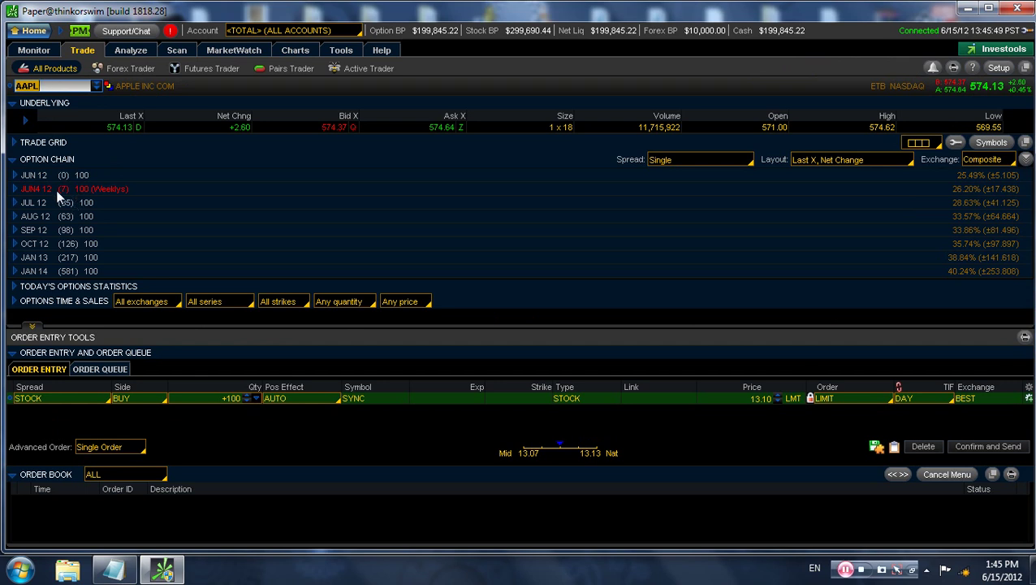
pyautogui.click(39, 190)
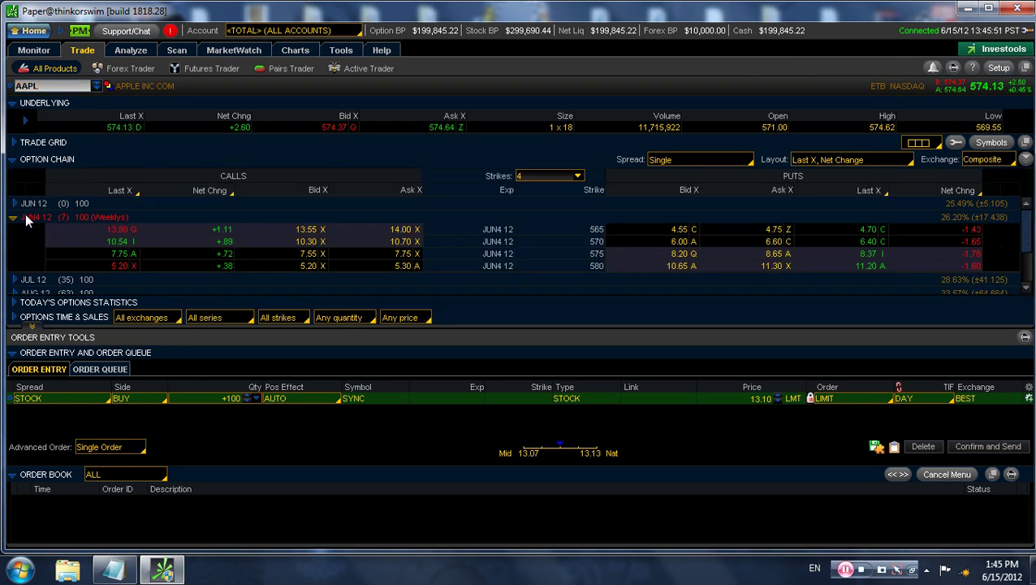
pyautogui.click(25, 217)
pyautogui.click(45, 208)
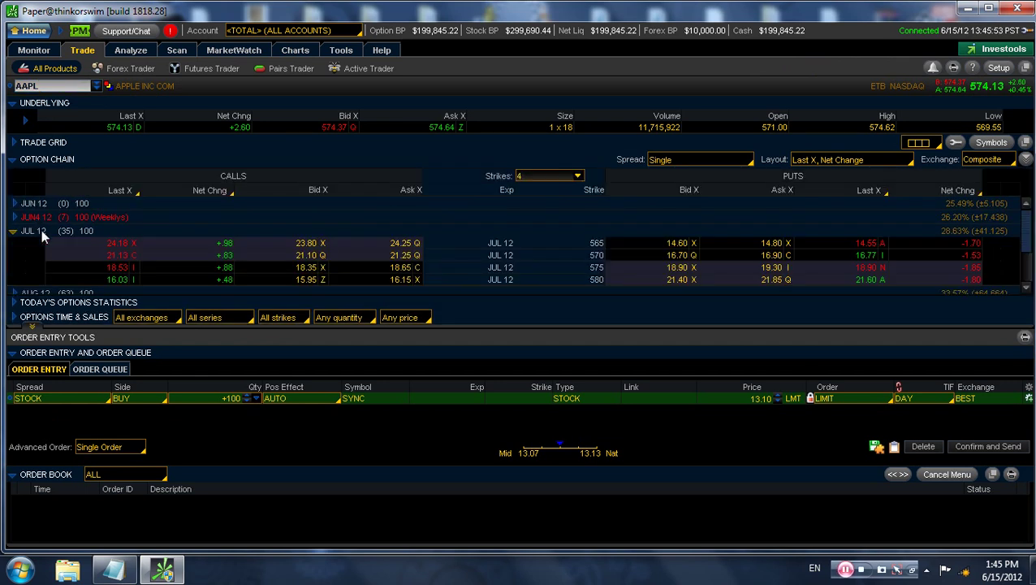
pyautogui.click(41, 229)
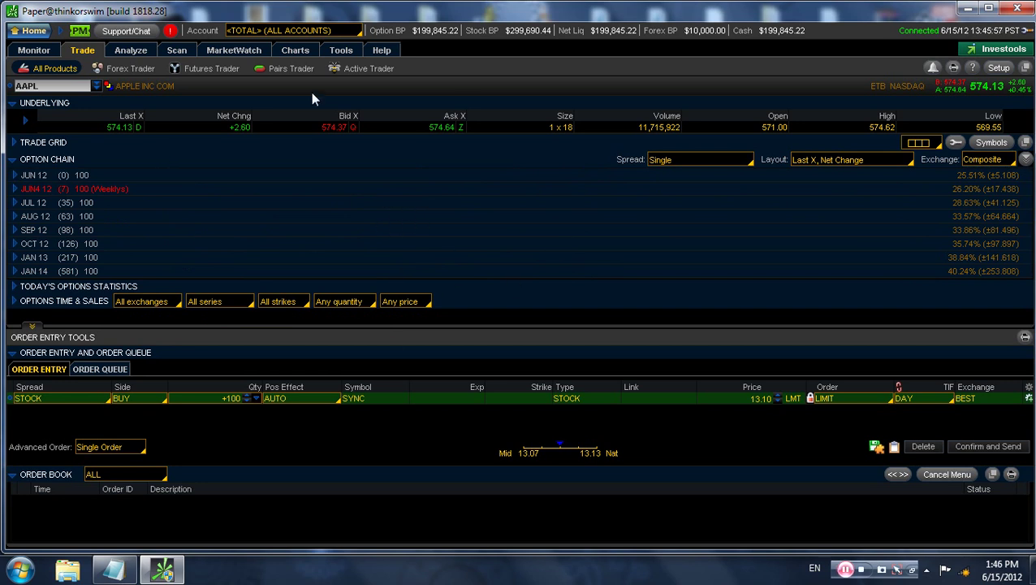
pyautogui.click(295, 51)
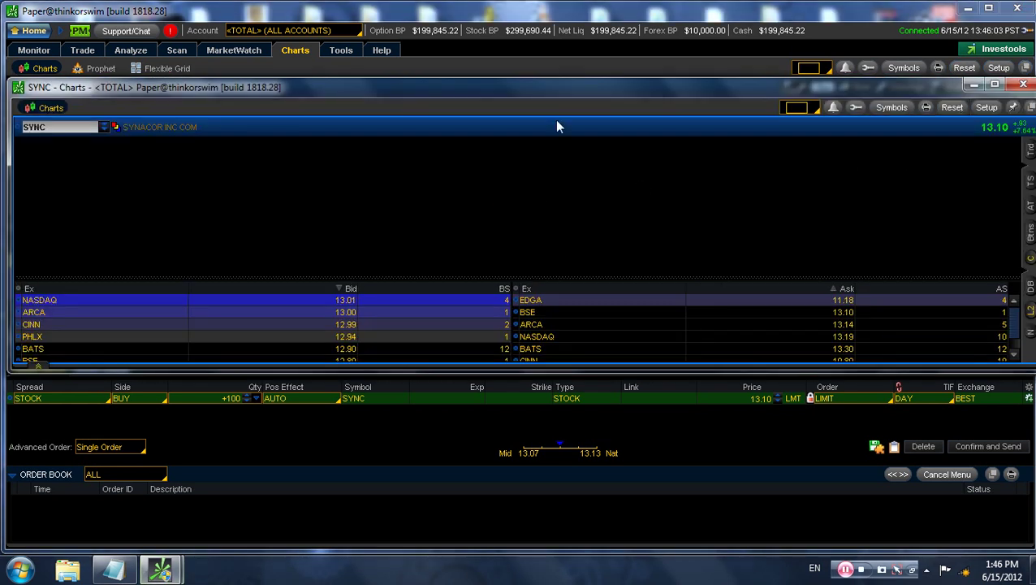
# - Pop the SYNC chart out into its own window
pyautogui.moveTo(560, 104)
pyautogui.mouseDown()
pyautogui.moveTo(842, 120)
pyautogui.moveTo(505, 152)
pyautogui.mouseUp()
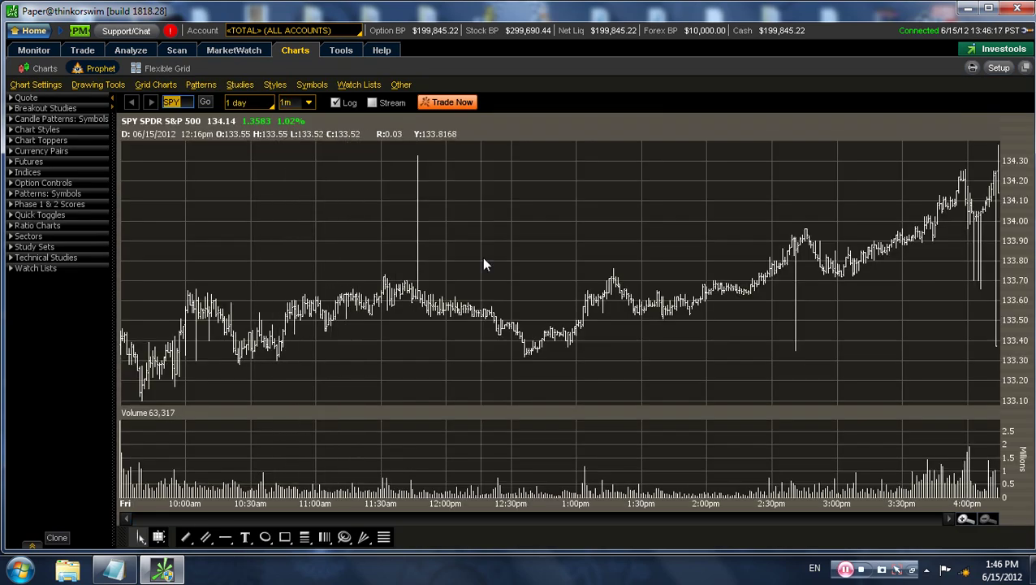
# - Browse the SPY chart's right-click options menu
pyautogui.rightClick(351, 246)
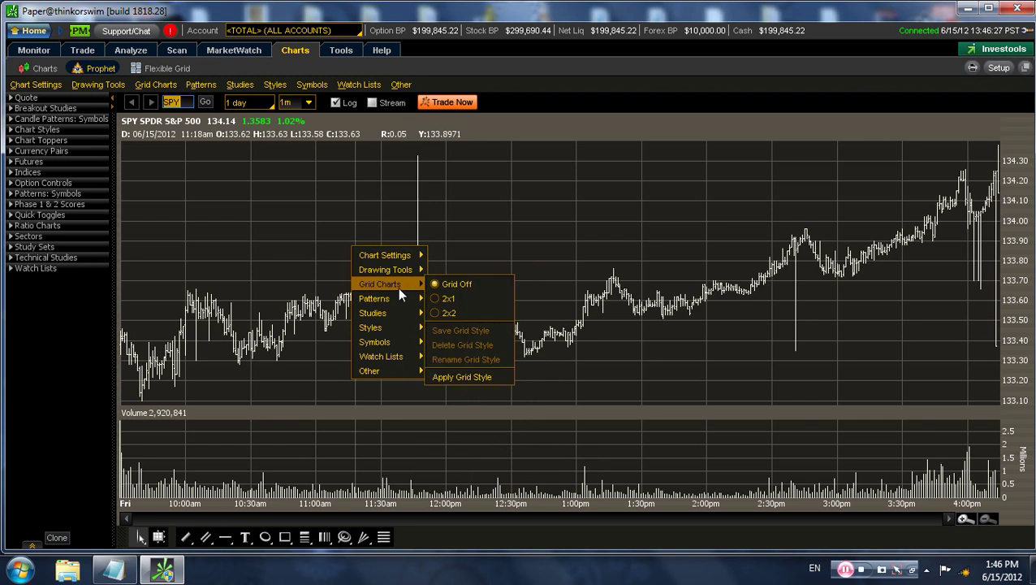
pyautogui.moveTo(386, 269)
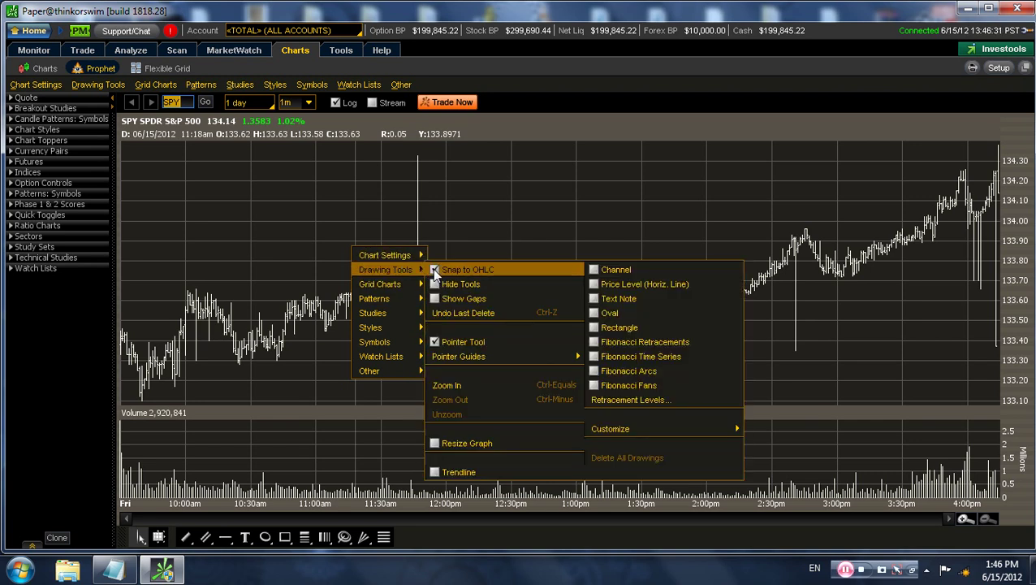
pyautogui.click(434, 269)
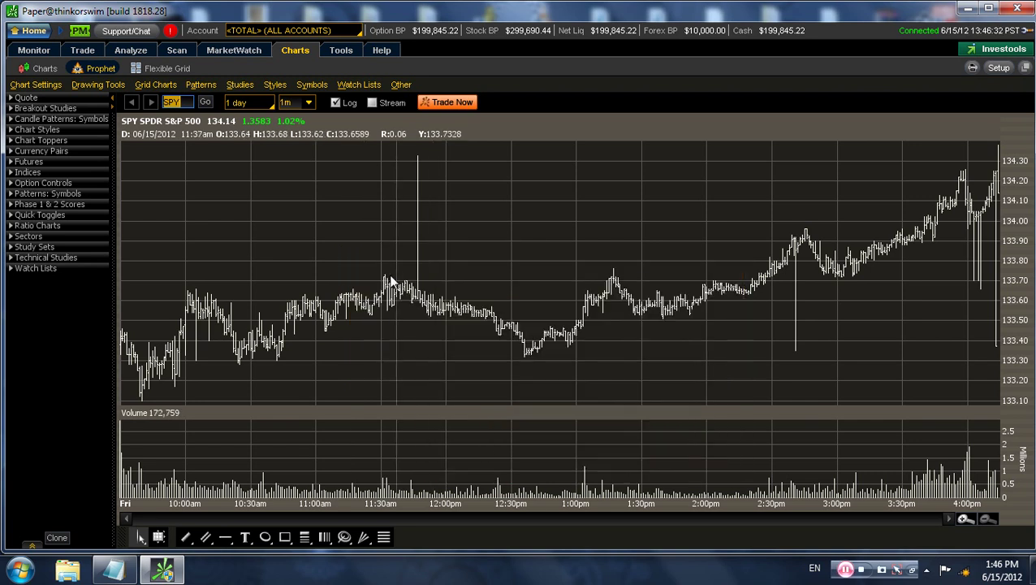
pyautogui.rightClick(340, 268)
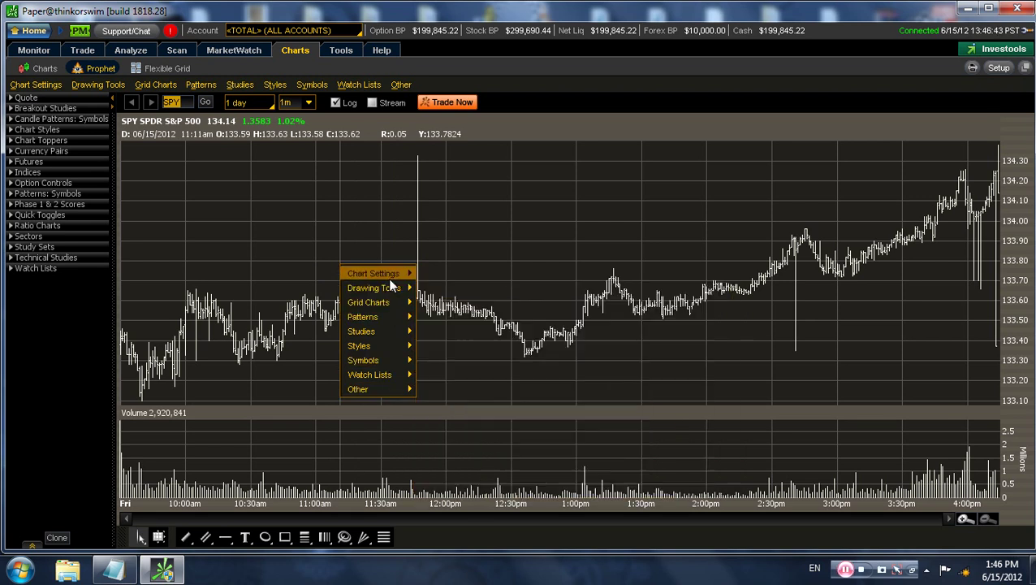
pyautogui.moveTo(561, 288)
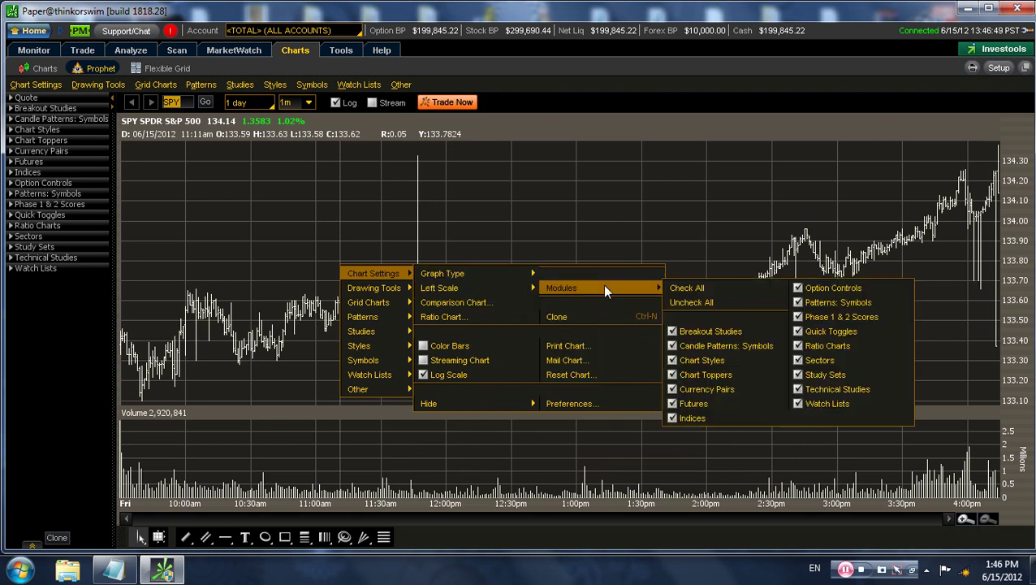
pyautogui.moveTo(361, 331)
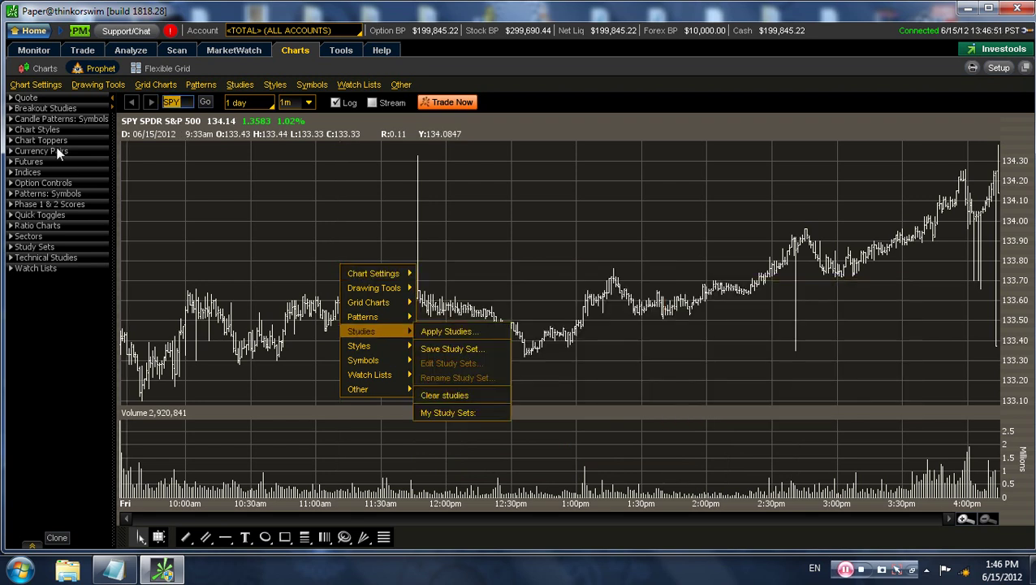
# - Expand Chart Styles, Chart Toppers, Candle Patterns and Breakout Studies, then view graph types
pyautogui.click(55, 134)
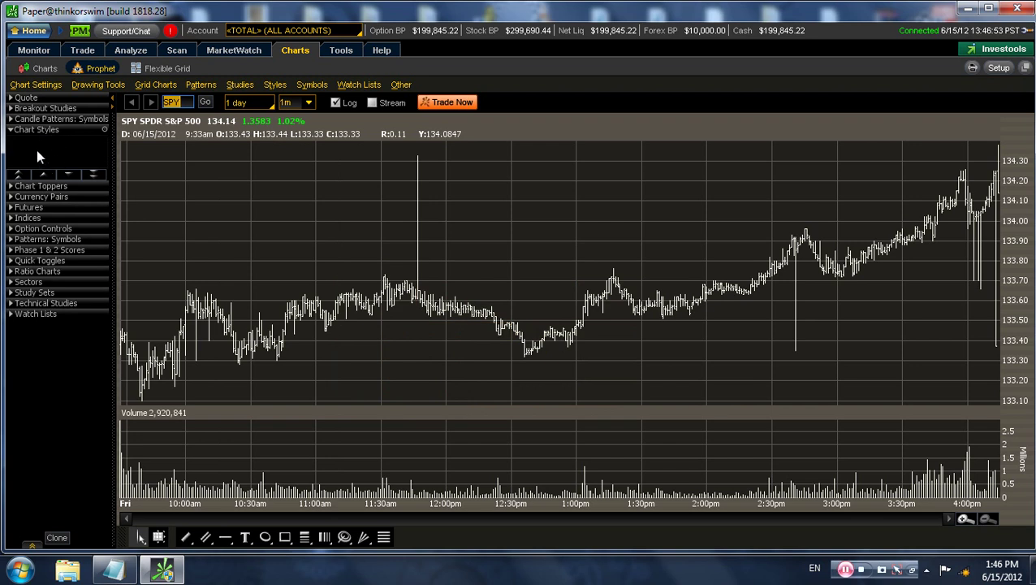
pyautogui.click(45, 174)
pyautogui.click(53, 187)
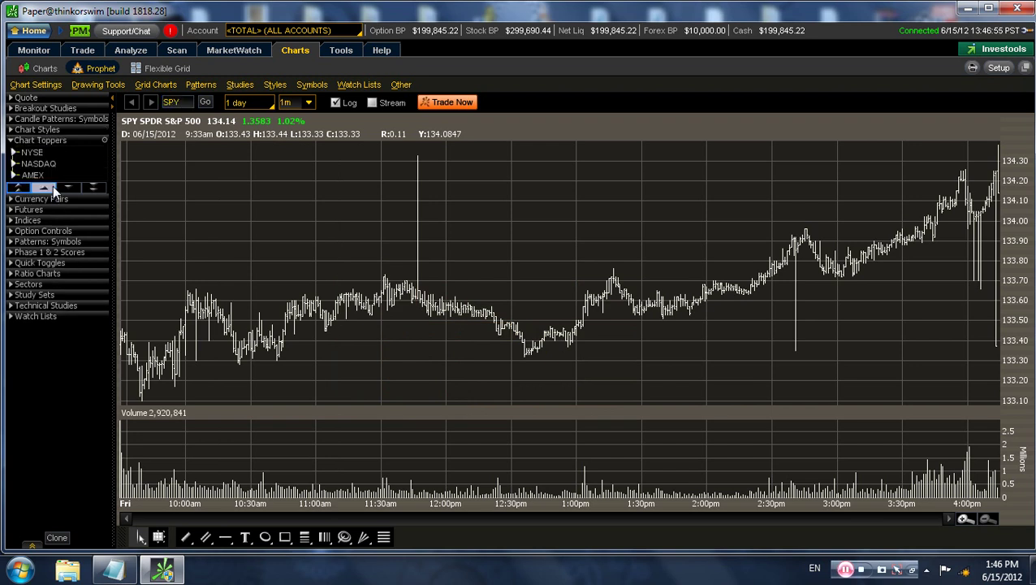
pyautogui.click(51, 139)
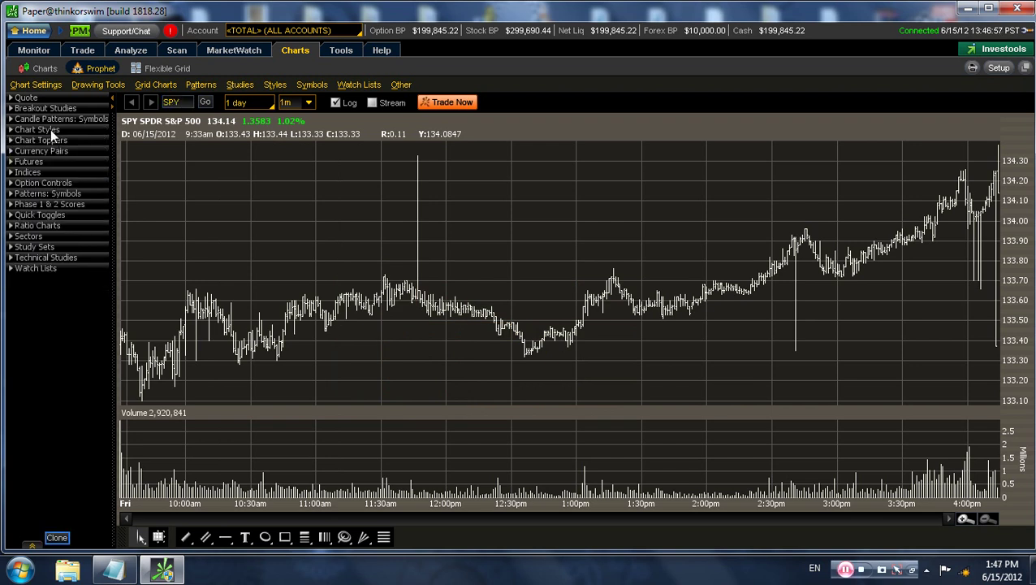
pyautogui.click(65, 119)
pyautogui.click(44, 108)
pyautogui.click(158, 86)
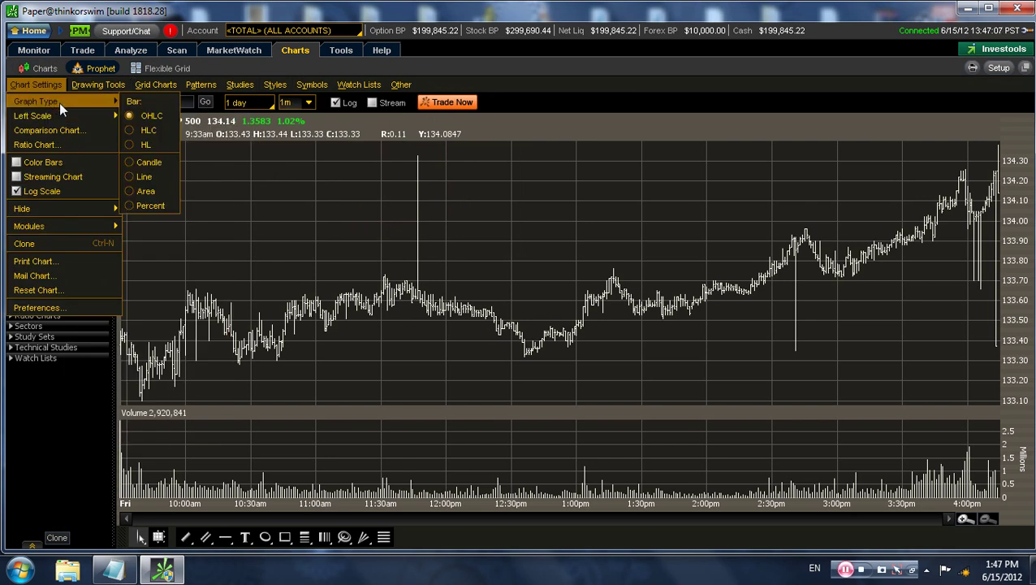
pyautogui.moveTo(36, 101)
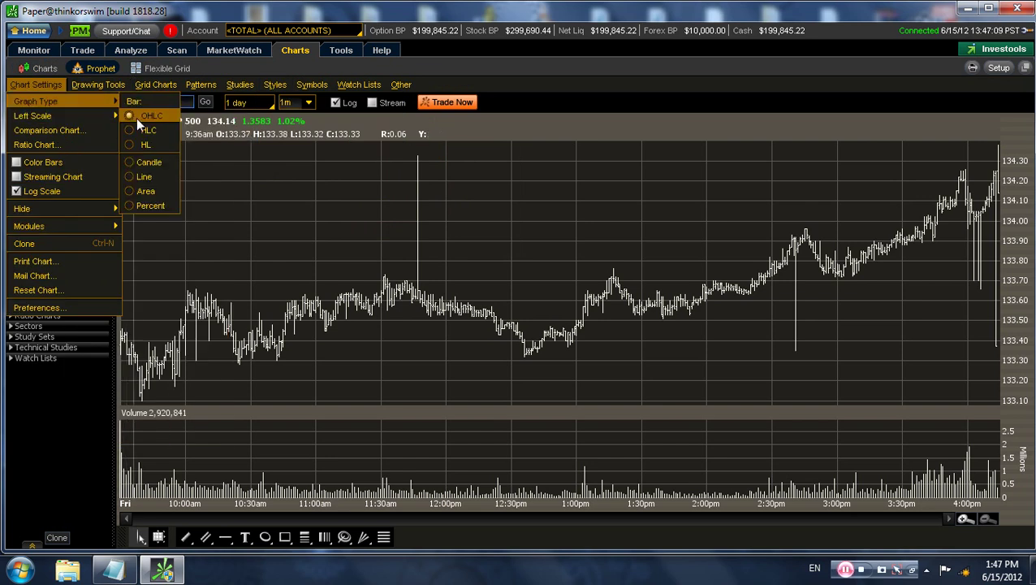
# - Switch the Prophet chart to candlesticks coloured by up or down moves
pyautogui.click(127, 162)
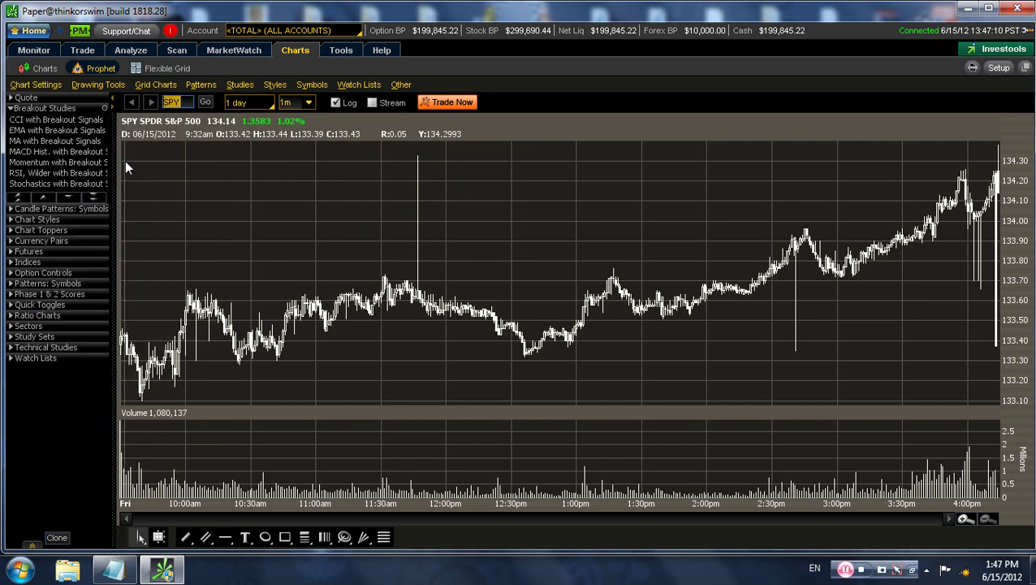
pyautogui.click(54, 85)
pyautogui.moveTo(32, 115)
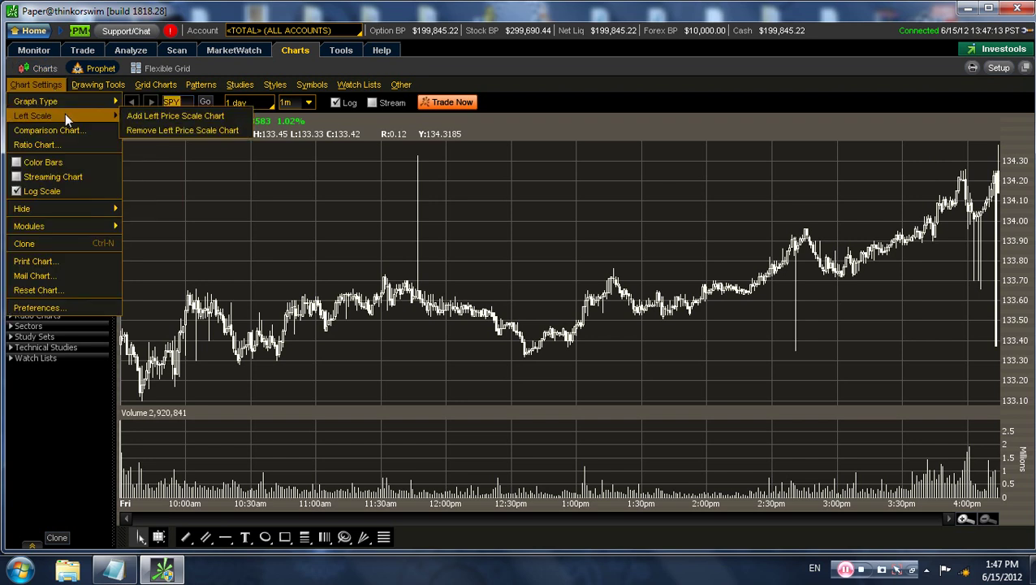
pyautogui.click(17, 165)
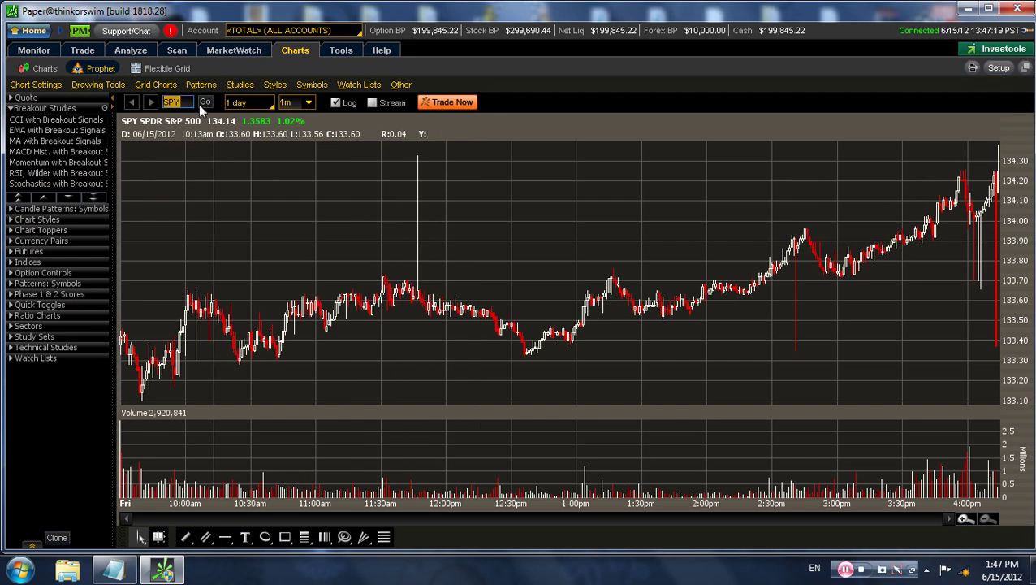
# - Browse the time-span and bar-interval lists, then return to the standard SYNC chart
pyautogui.click(271, 104)
pyautogui.click(269, 101)
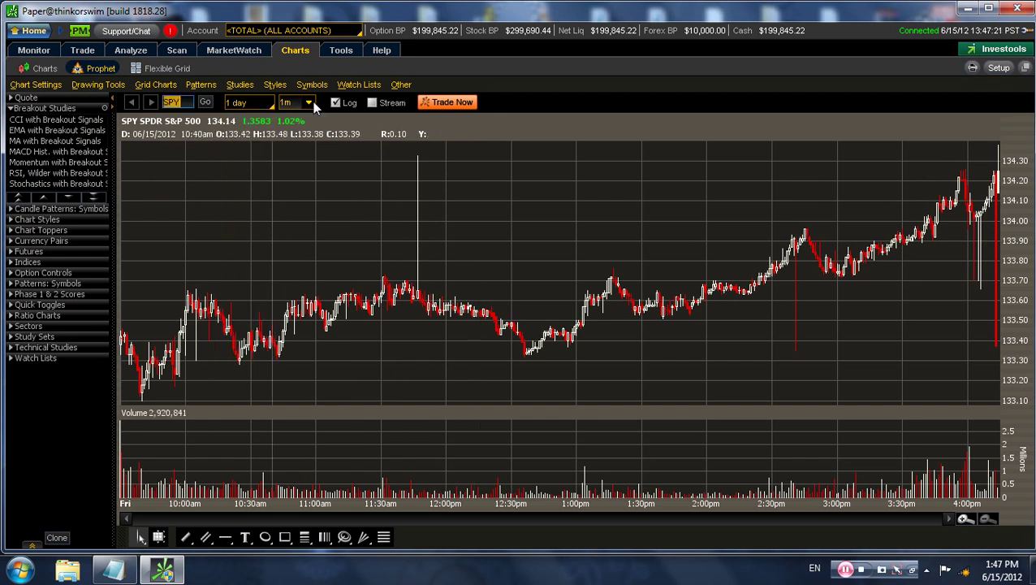
pyautogui.click(310, 103)
pyautogui.click(253, 102)
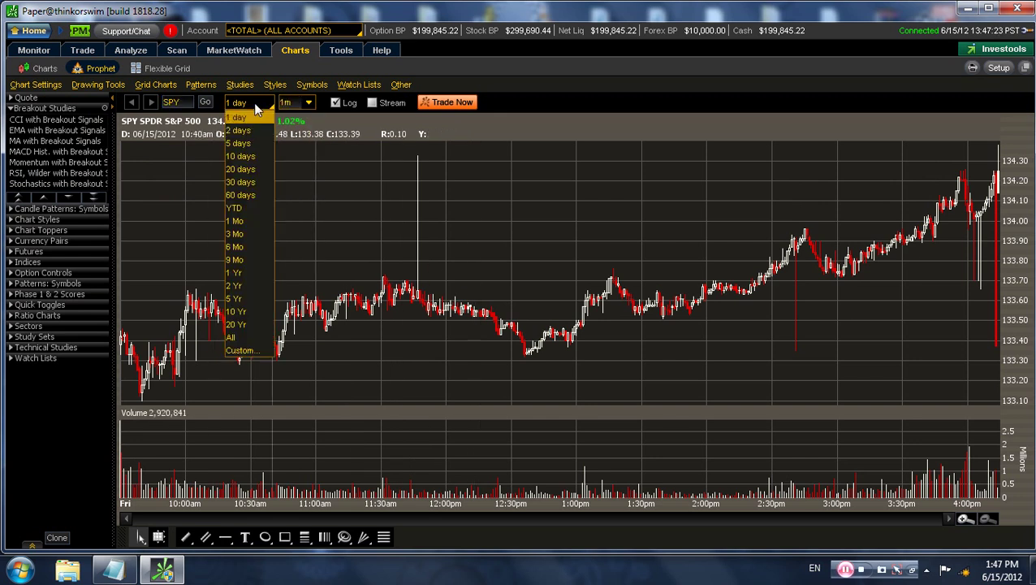
pyautogui.click(258, 105)
pyautogui.click(308, 103)
pyautogui.rightClick(282, 197)
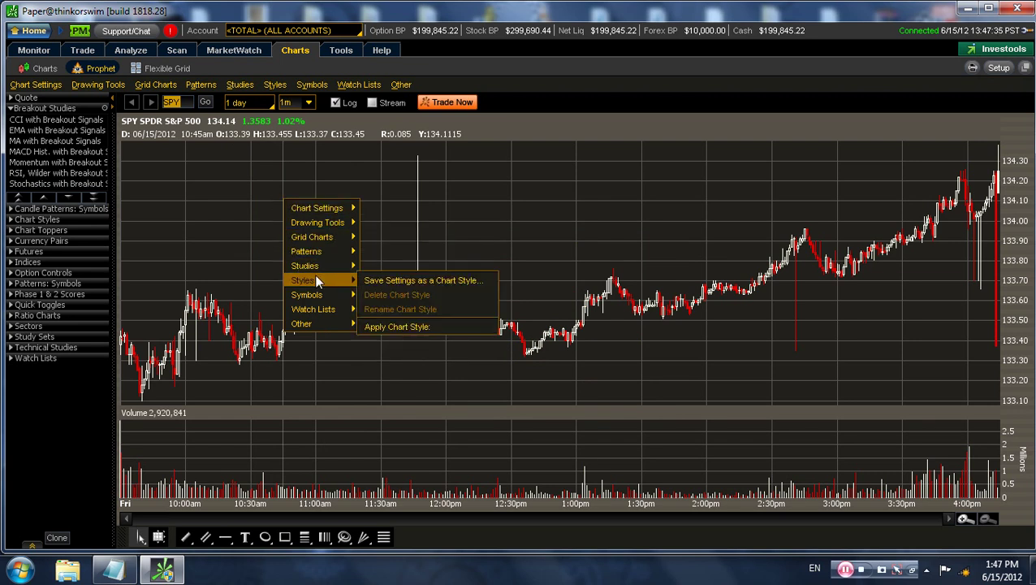
pyautogui.moveTo(312, 236)
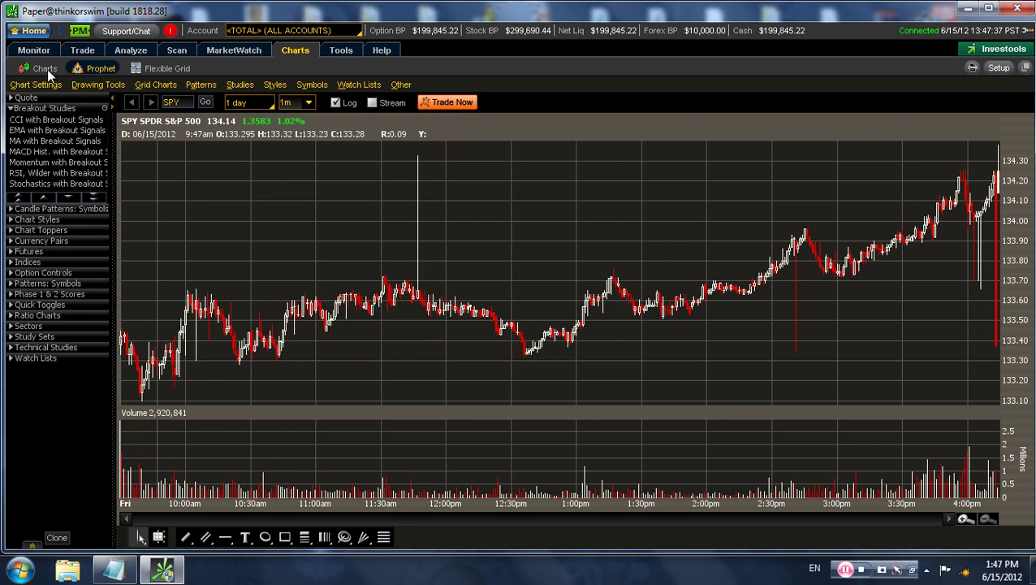
pyautogui.click(44, 68)
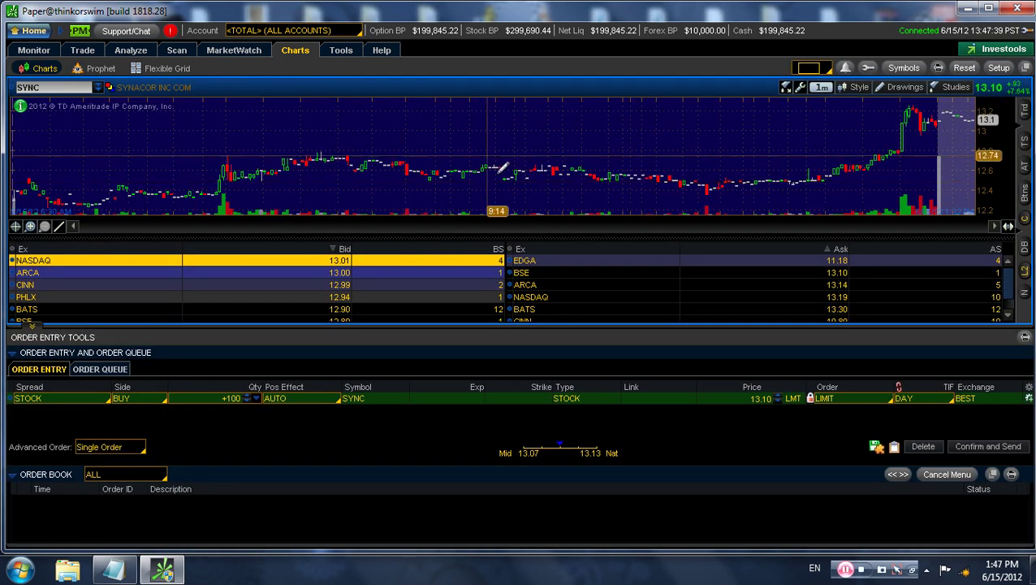
# - Collapse order entry and draw a red trendline near 12.3 on the SYNC chart
pyautogui.click(34, 325)
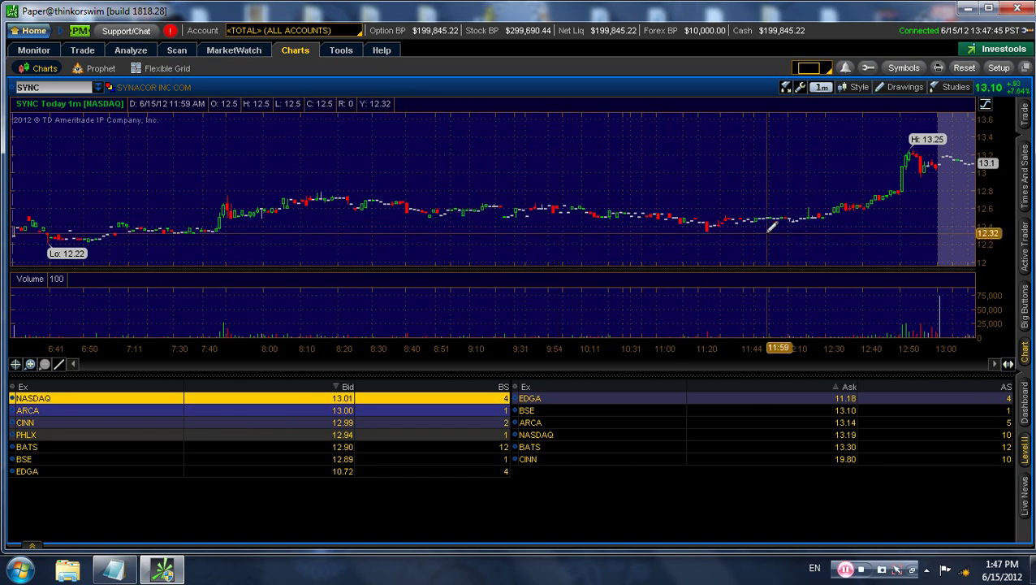
pyautogui.moveTo(690, 227); pyautogui.dragTo(690, 224)
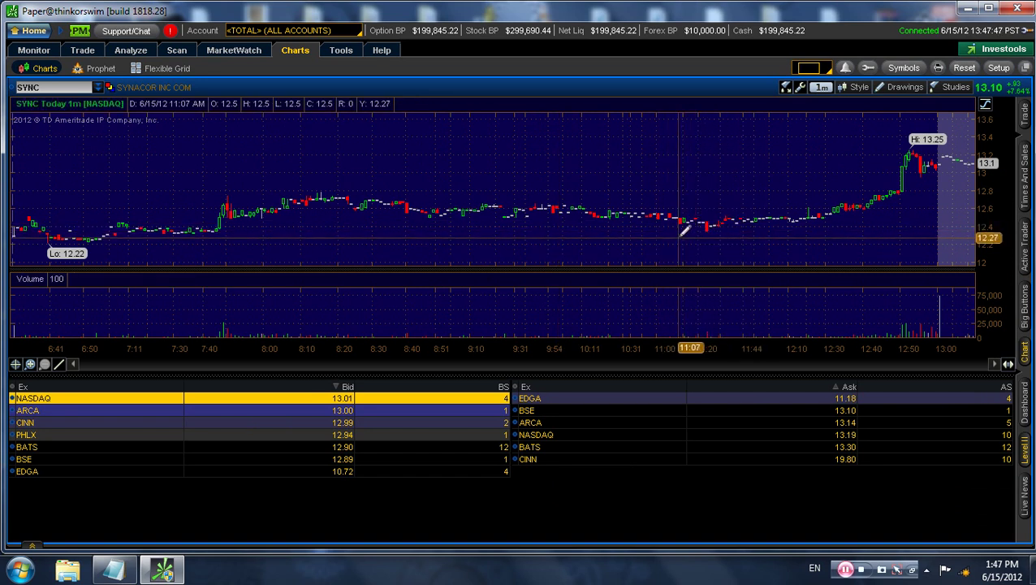
pyautogui.click(898, 87)
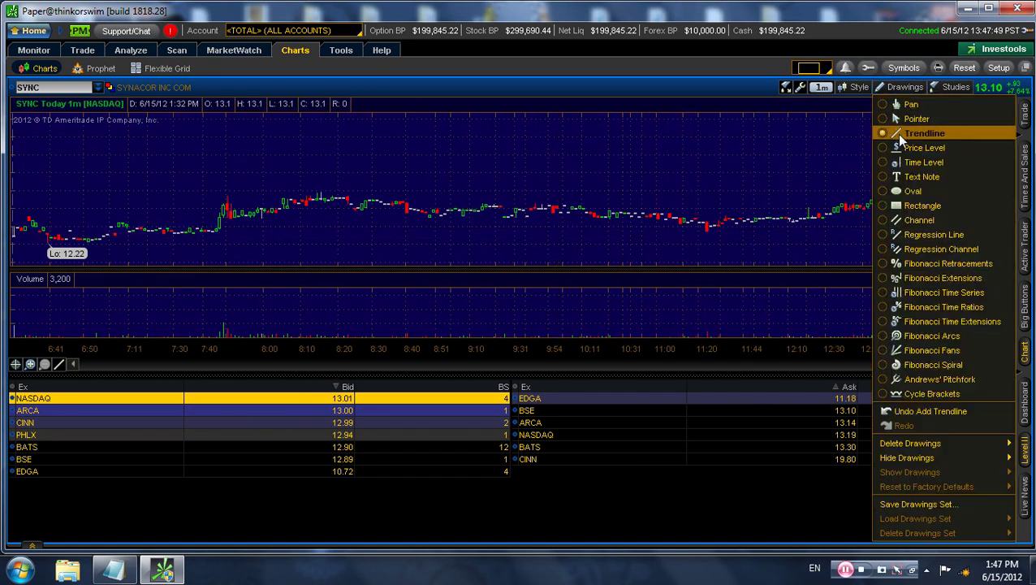
pyautogui.click(897, 132)
pyautogui.click(708, 234)
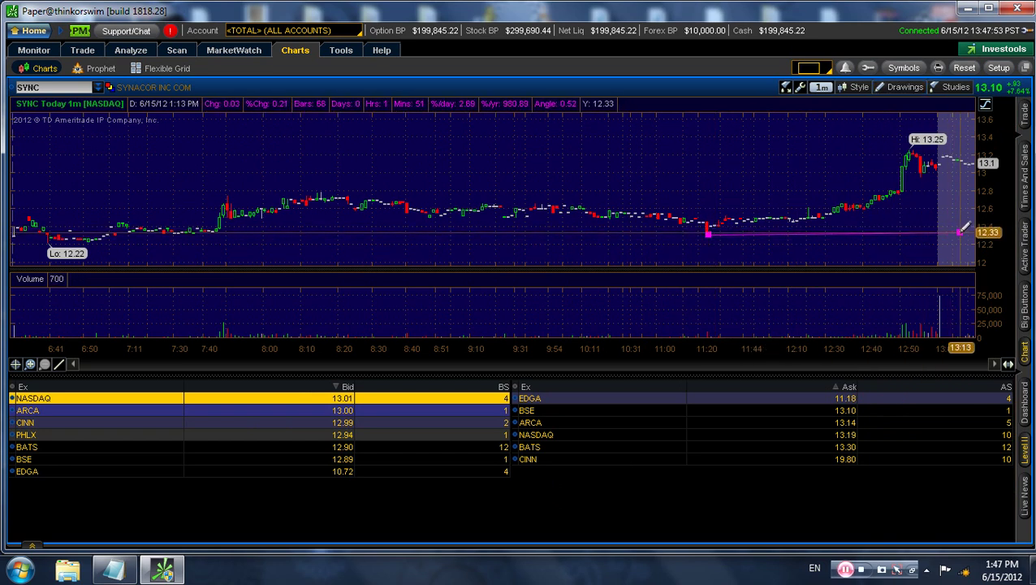
pyautogui.click(960, 232)
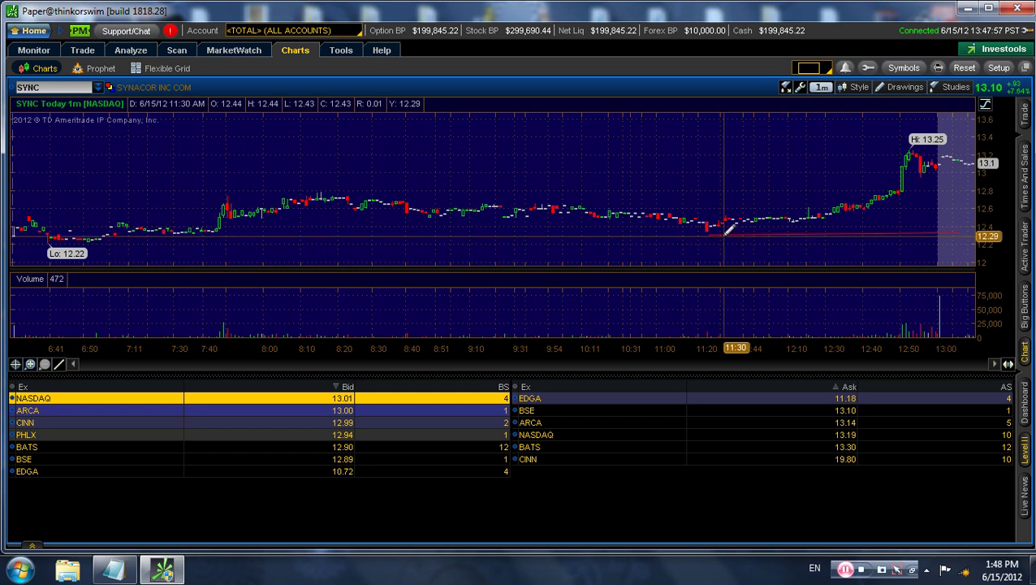
# - Open the first trendline's options, then draw a second trendline near 12.9
pyautogui.rightClick(722, 234)
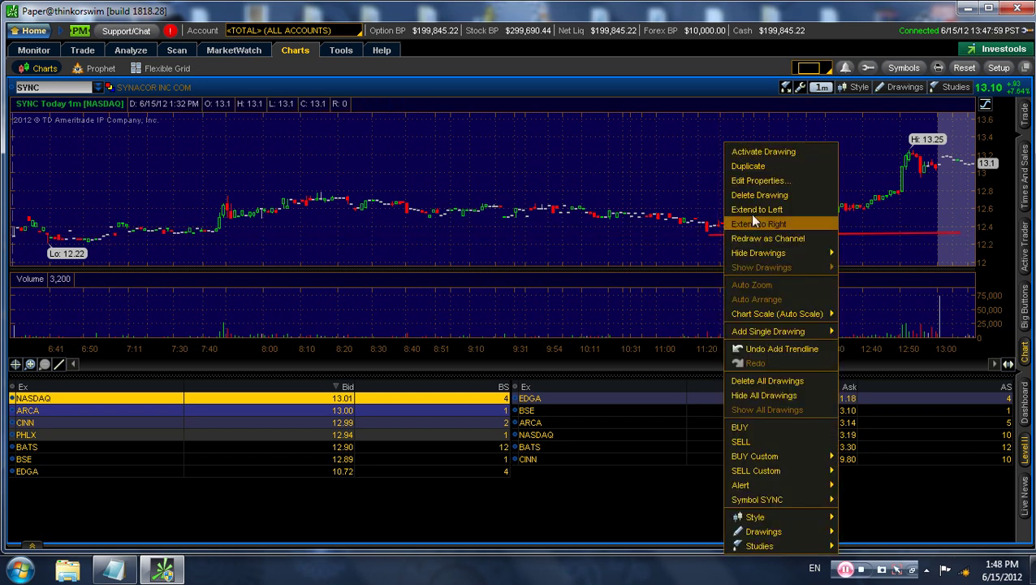
pyautogui.click(692, 178)
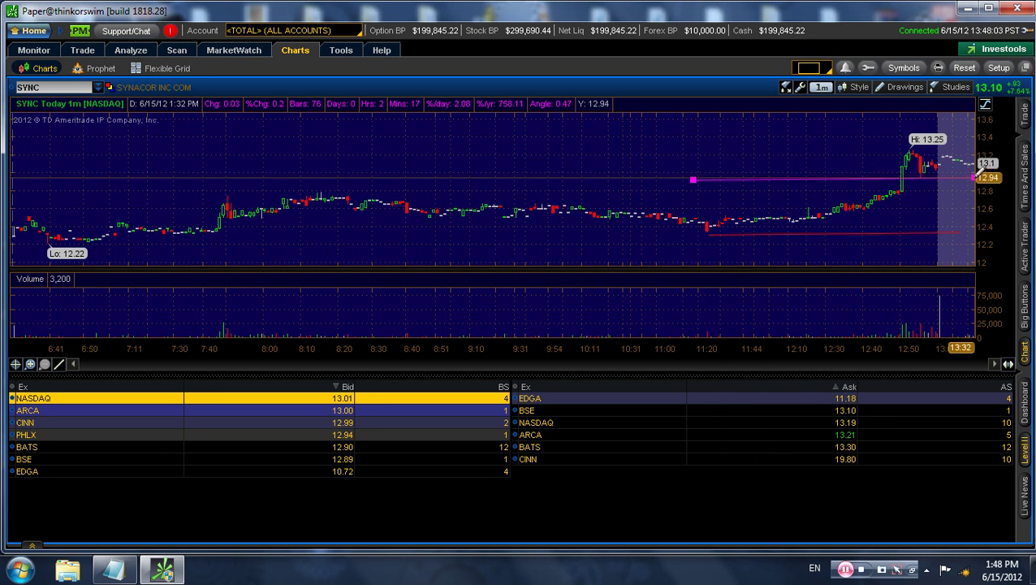
pyautogui.click(972, 177)
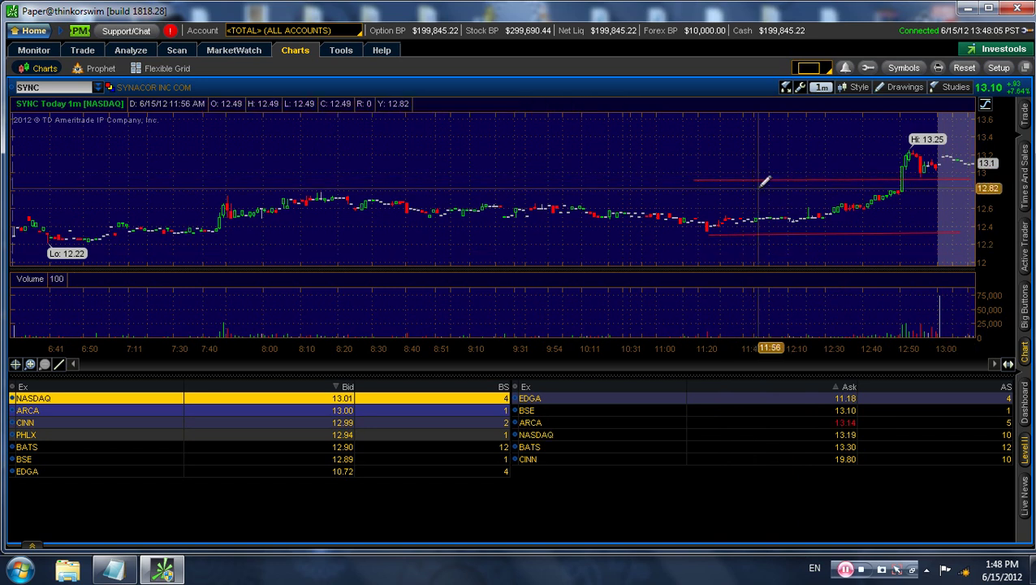
# - Add the TTM_Squeeze study below volume and hide Level II so the chart fills the window
pyautogui.rightClick(489, 183)
pyautogui.moveTo(527, 441)
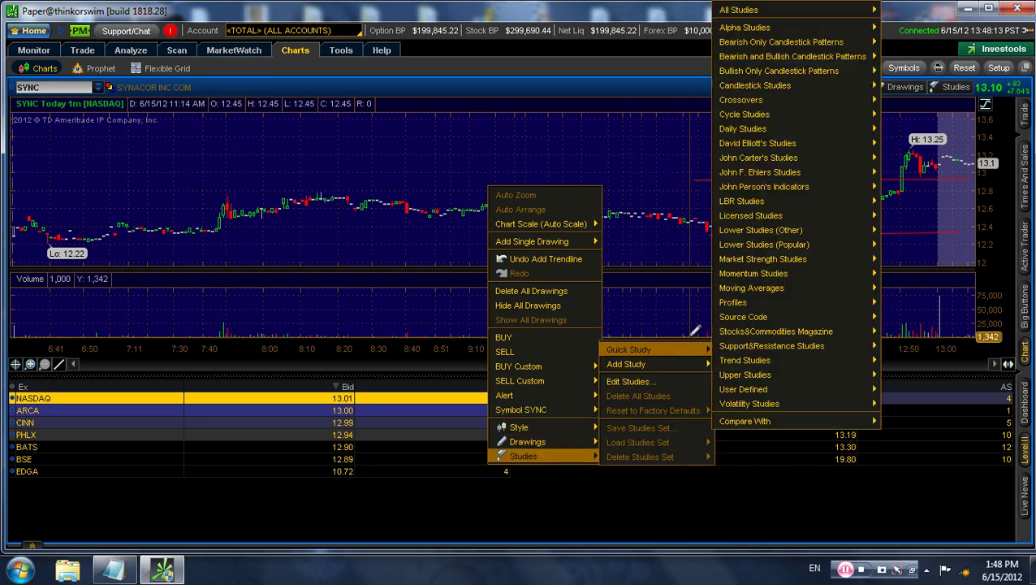
pyautogui.moveTo(629, 349)
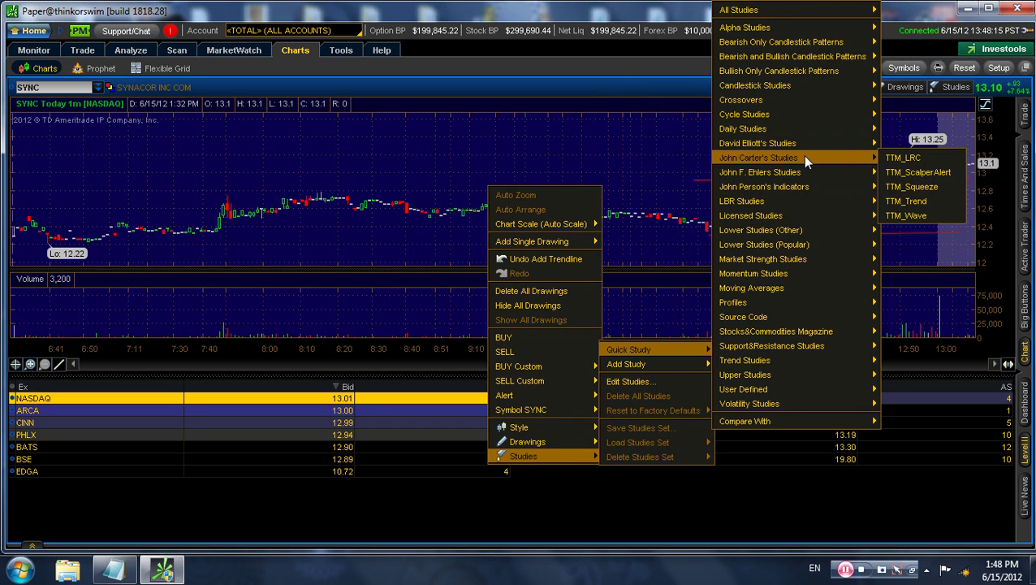
pyautogui.moveTo(759, 158)
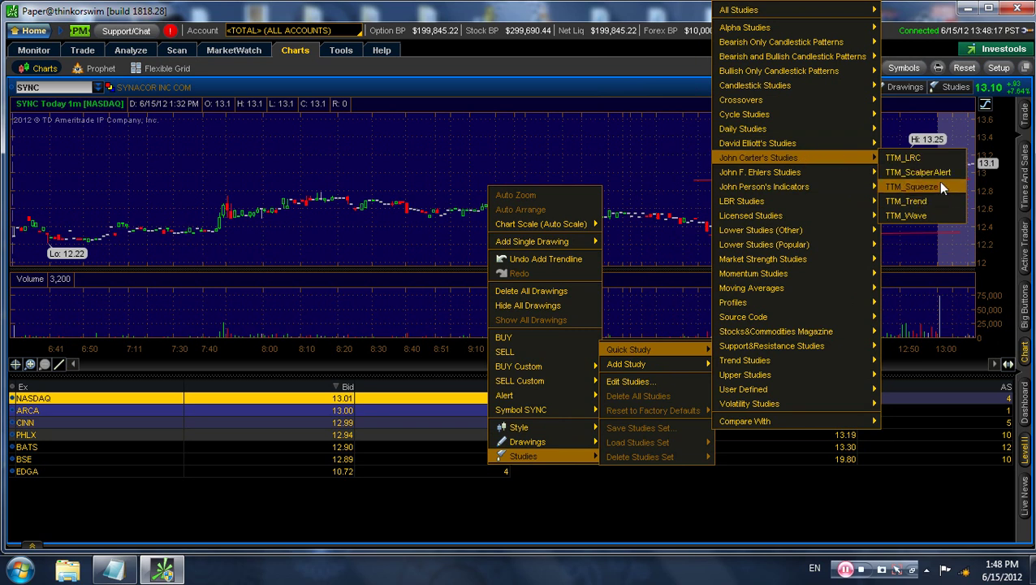
pyautogui.click(918, 172)
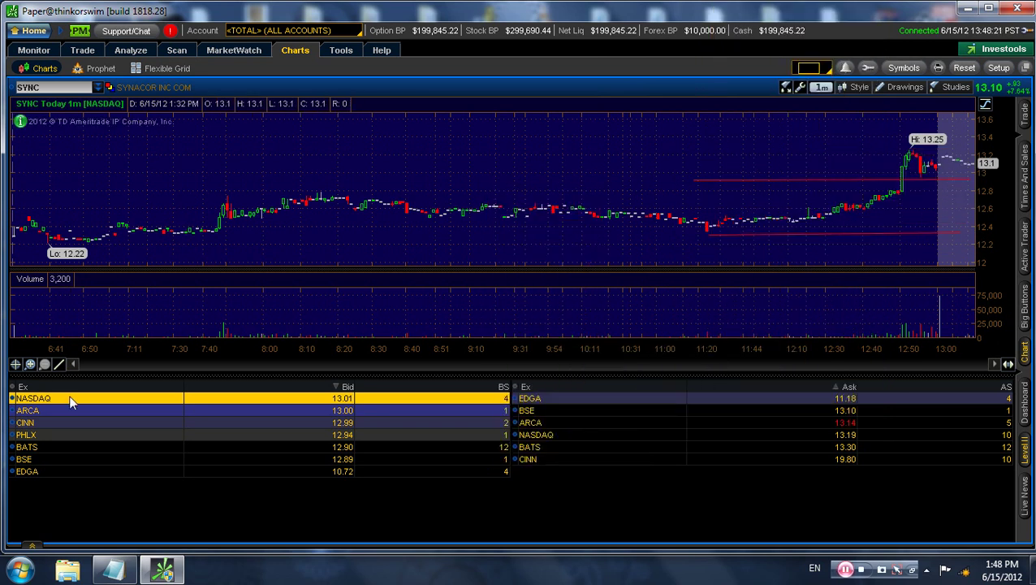
pyautogui.moveTo(87, 373); pyautogui.dragTo(97, 461)
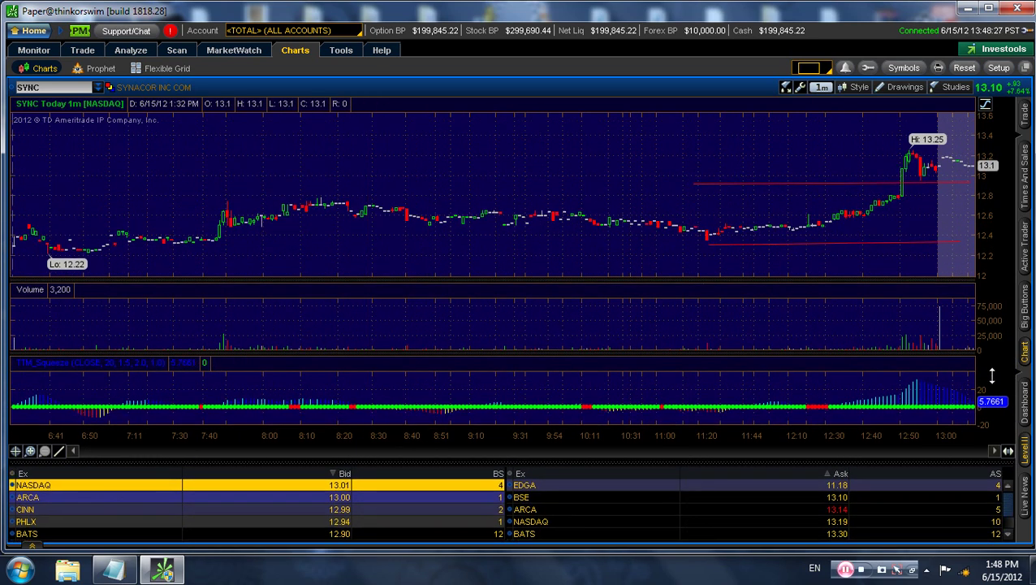
pyautogui.click(1025, 457)
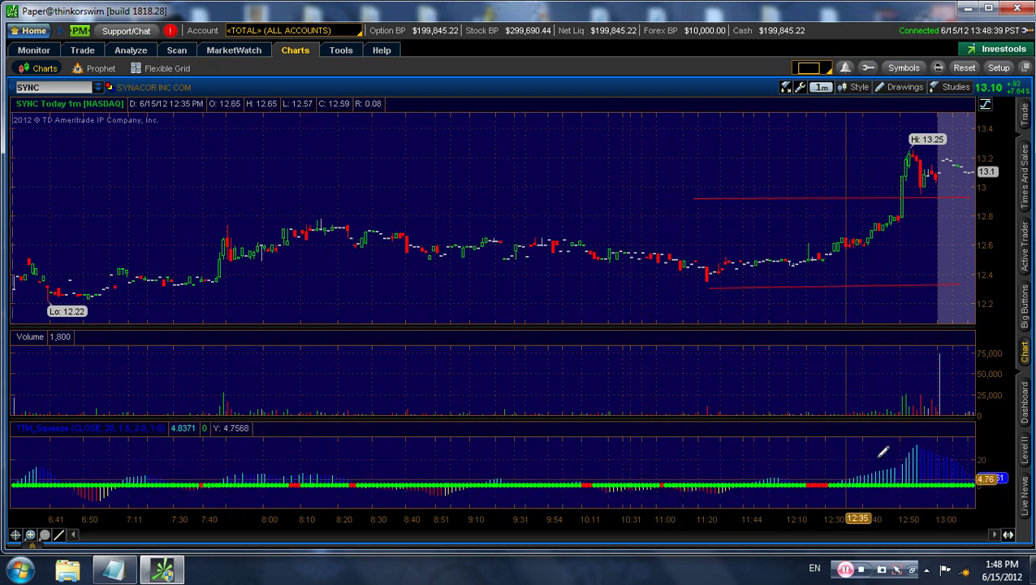
# - Reopen Level II under the SYNC chart, glance at Trade and Analyze, then resize the chart
pyautogui.click(1026, 451)
pyautogui.moveTo(502, 461); pyautogui.dragTo(494, 278)
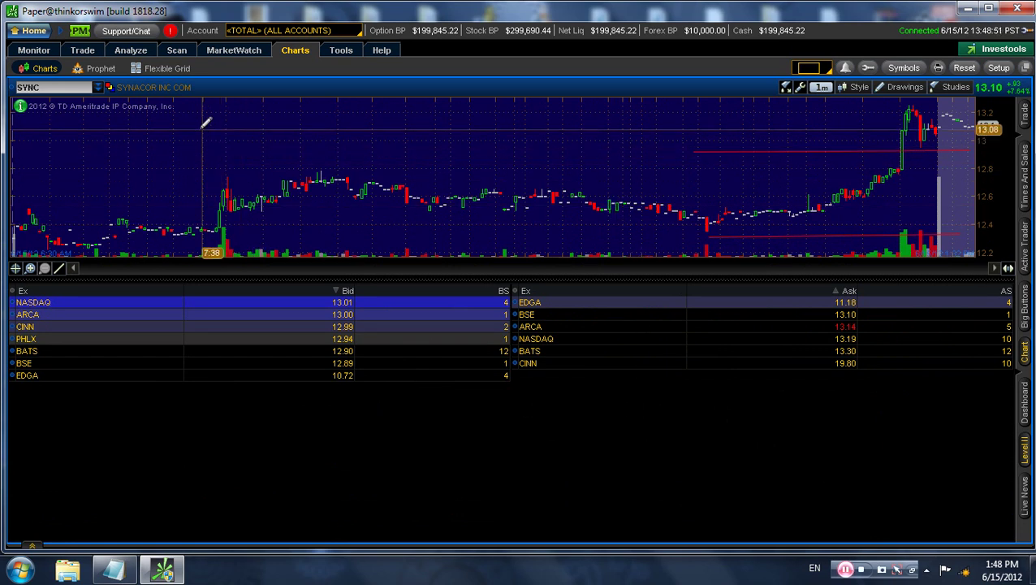
pyautogui.click(91, 52)
pyautogui.click(129, 52)
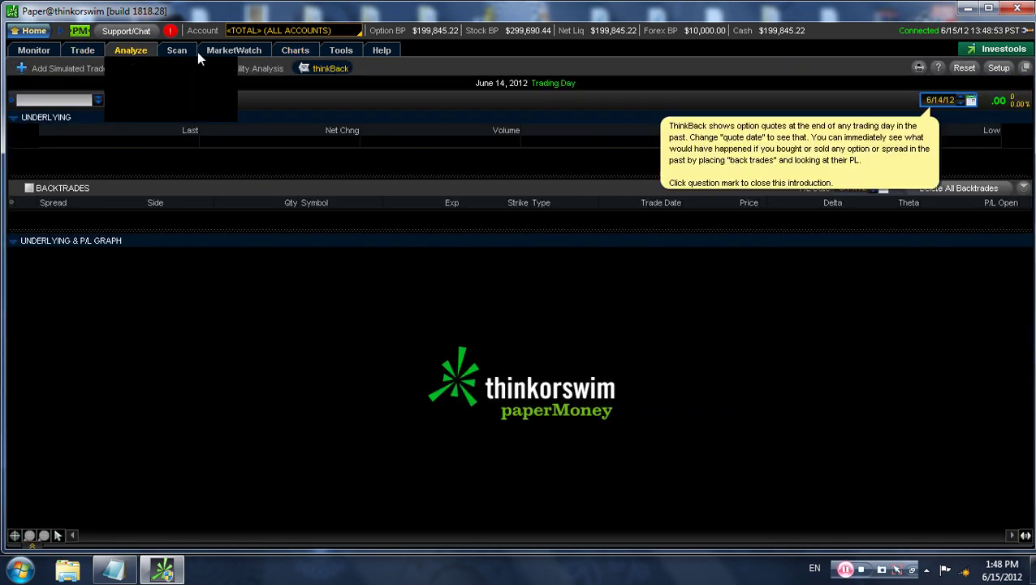
pyautogui.click(91, 52)
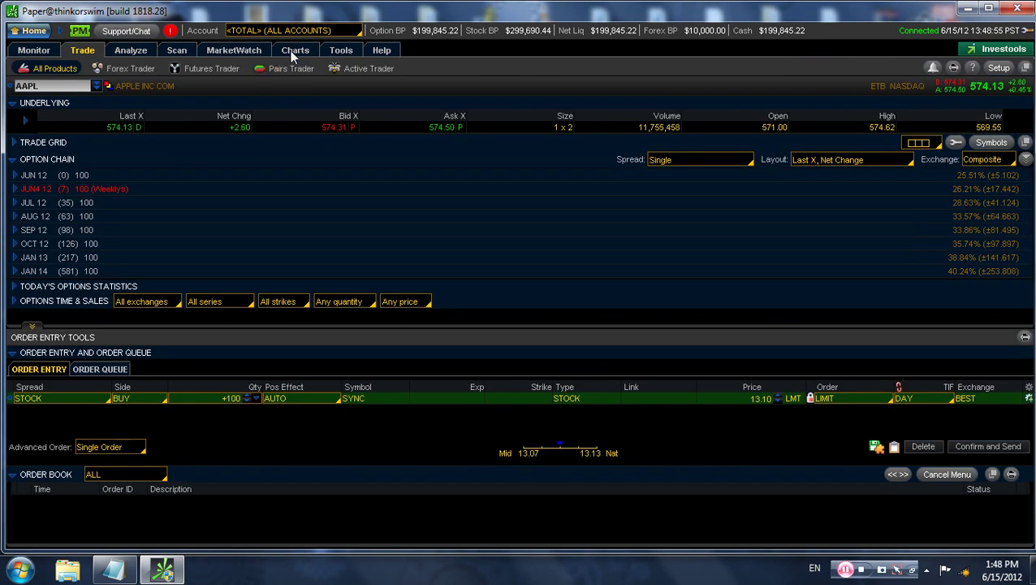
pyautogui.click(295, 50)
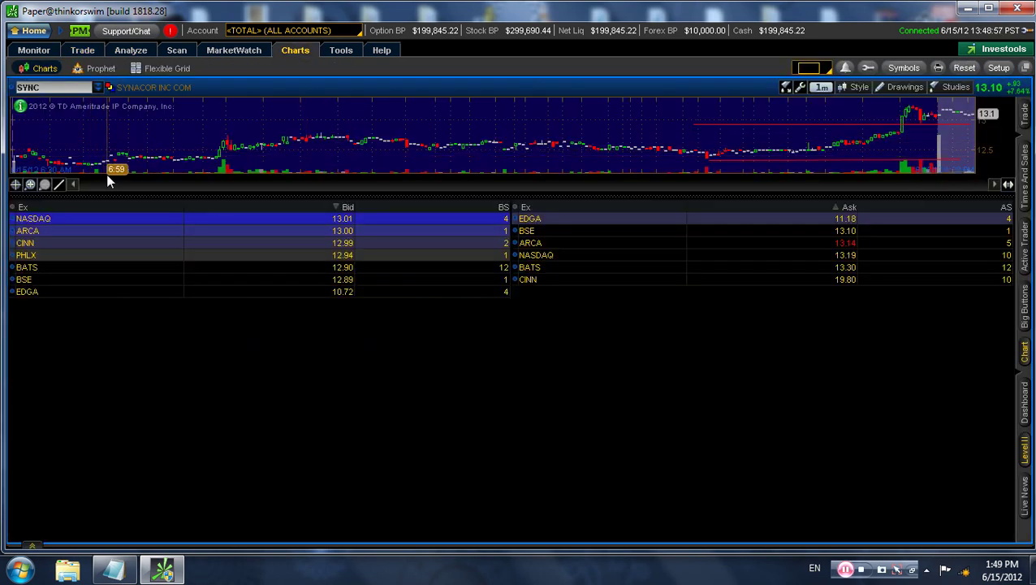
pyautogui.moveTo(101, 197); pyautogui.dragTo(162, 327)
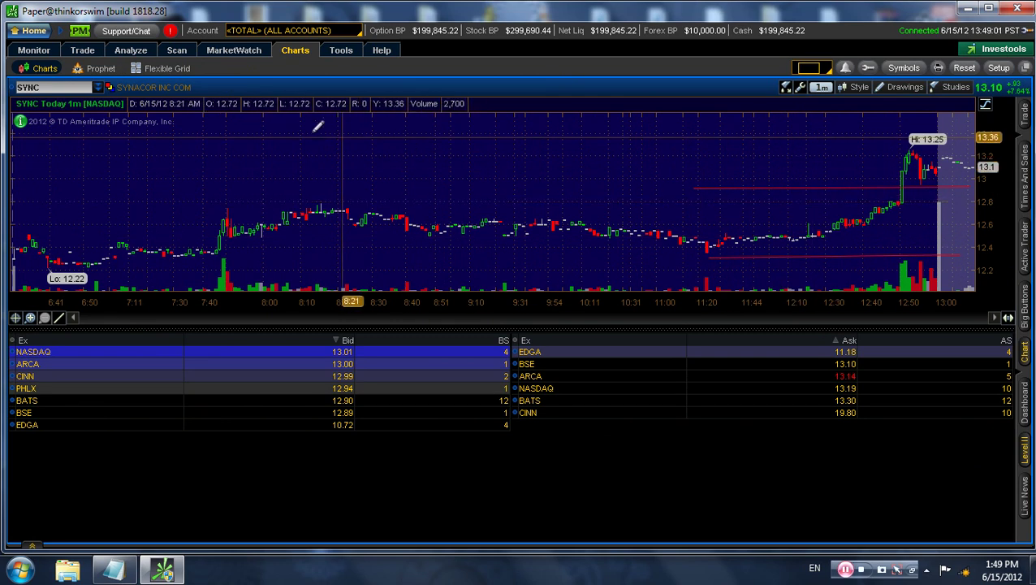
pyautogui.click(53, 50)
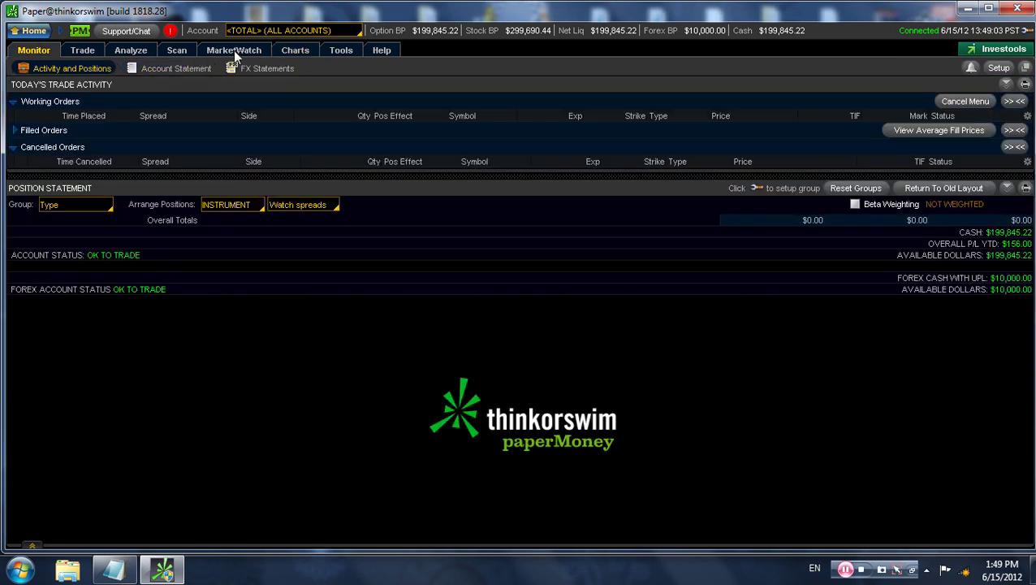
pyautogui.click(234, 50)
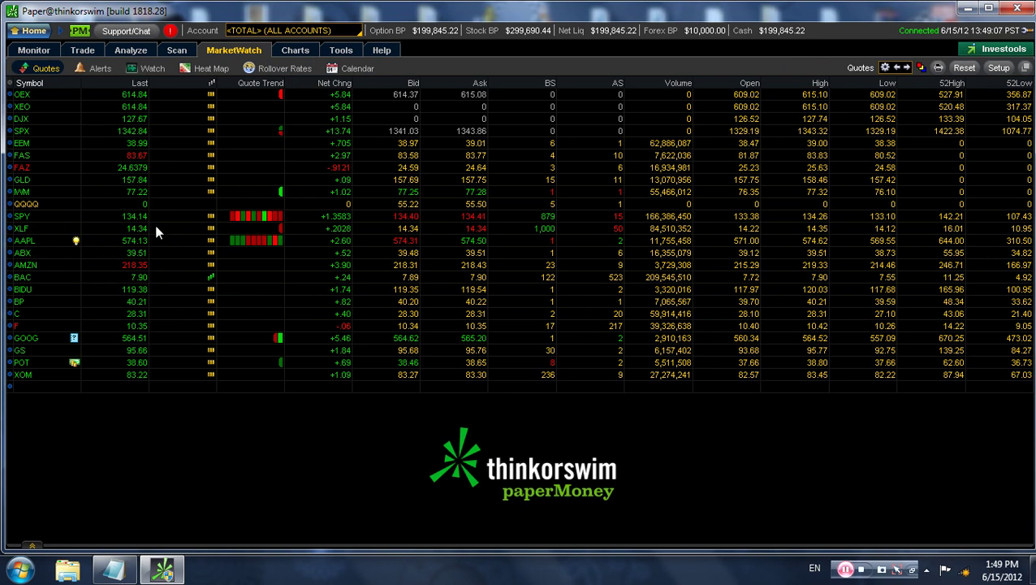
pyautogui.click(51, 202)
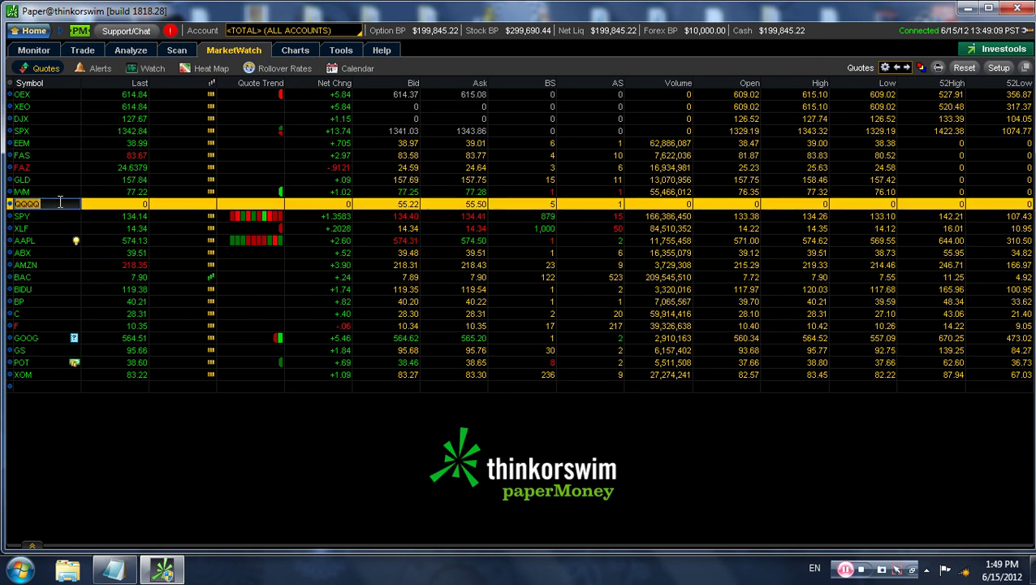
pyautogui.click(90, 193)
pyautogui.click(125, 182)
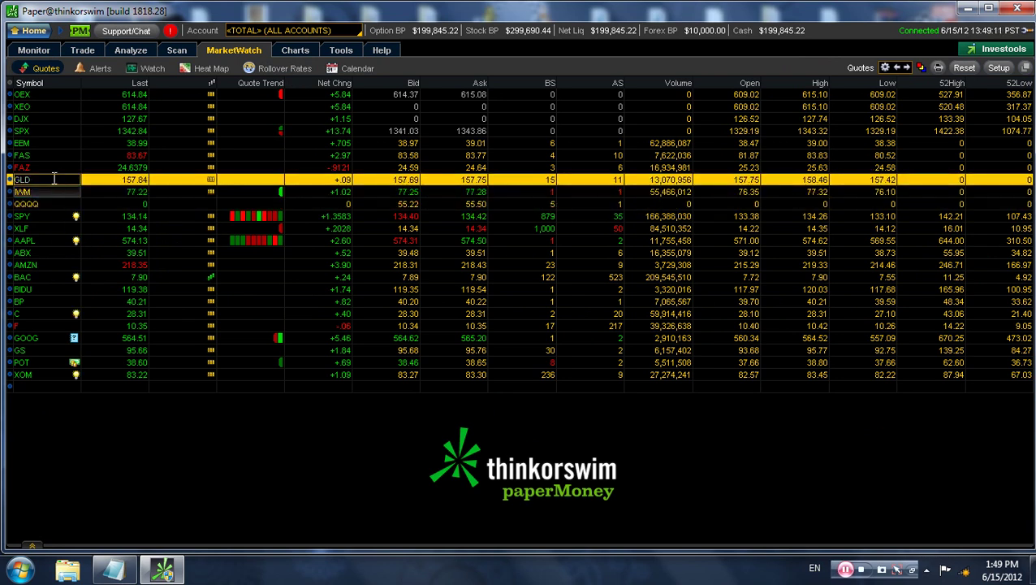
pyautogui.rightClick(126, 186)
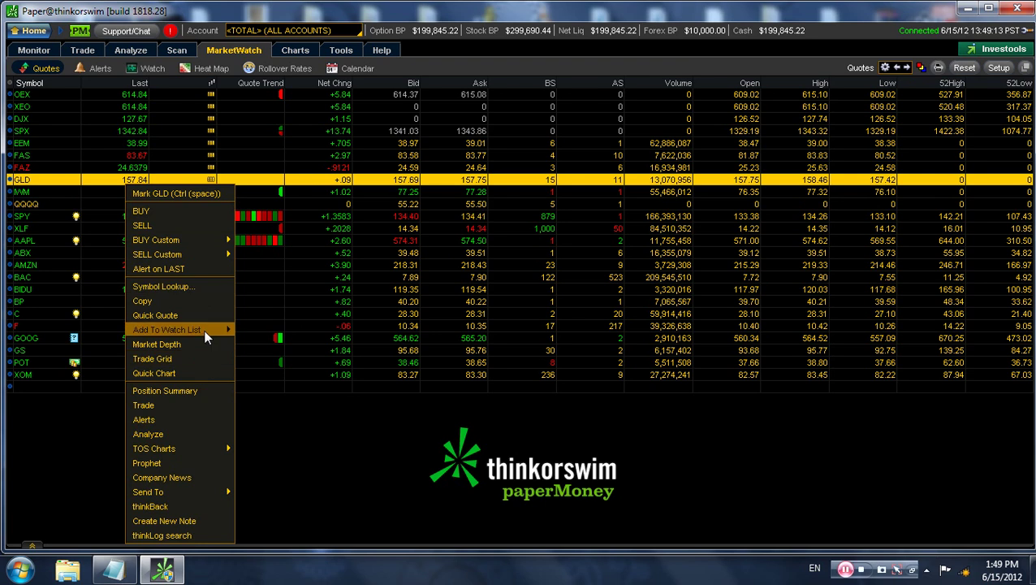
pyautogui.click(214, 373)
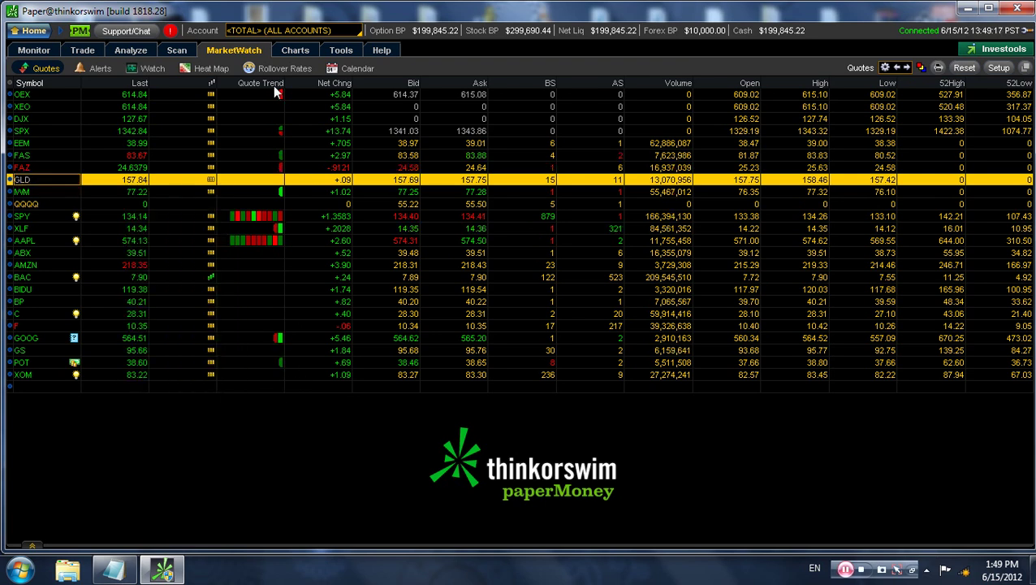
pyautogui.click(294, 51)
pyautogui.click(235, 50)
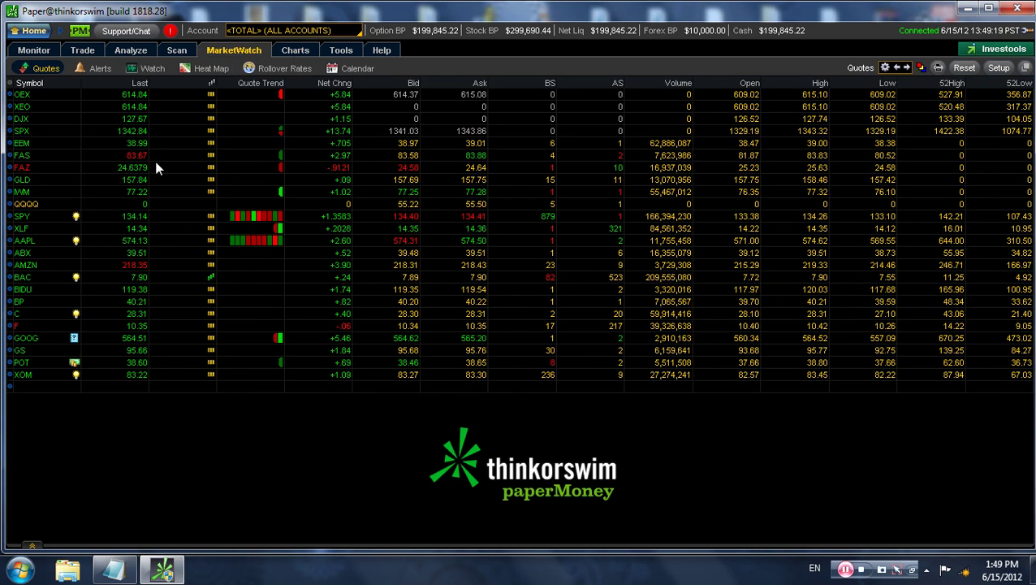
pyautogui.rightClick(53, 205)
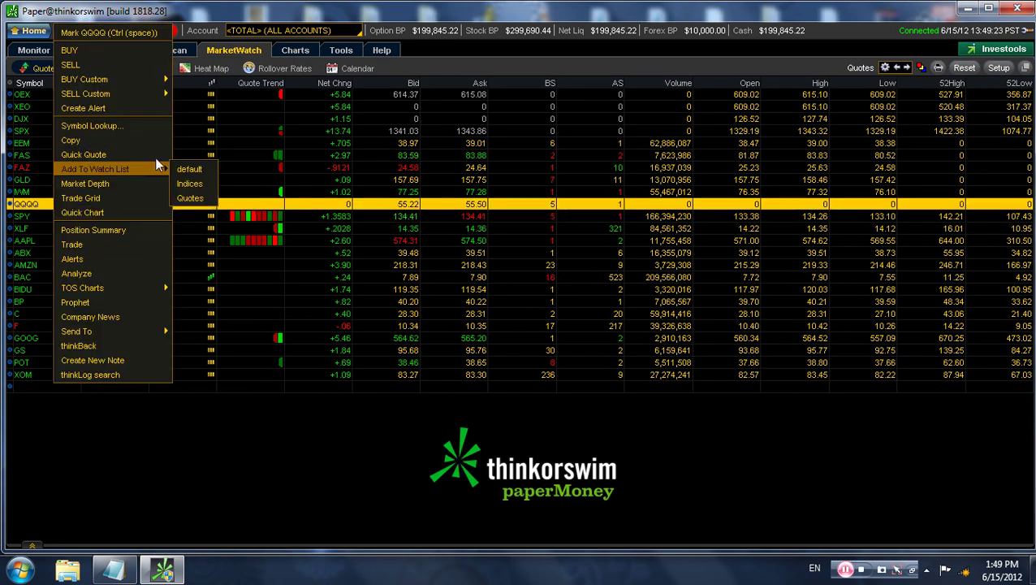
pyautogui.click(156, 209)
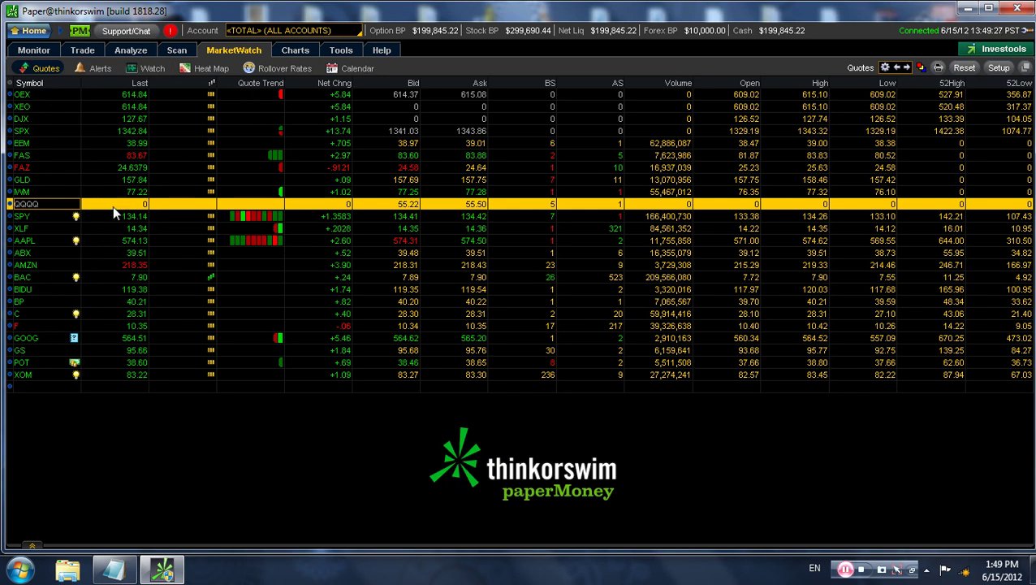
pyautogui.rightClick(11, 205)
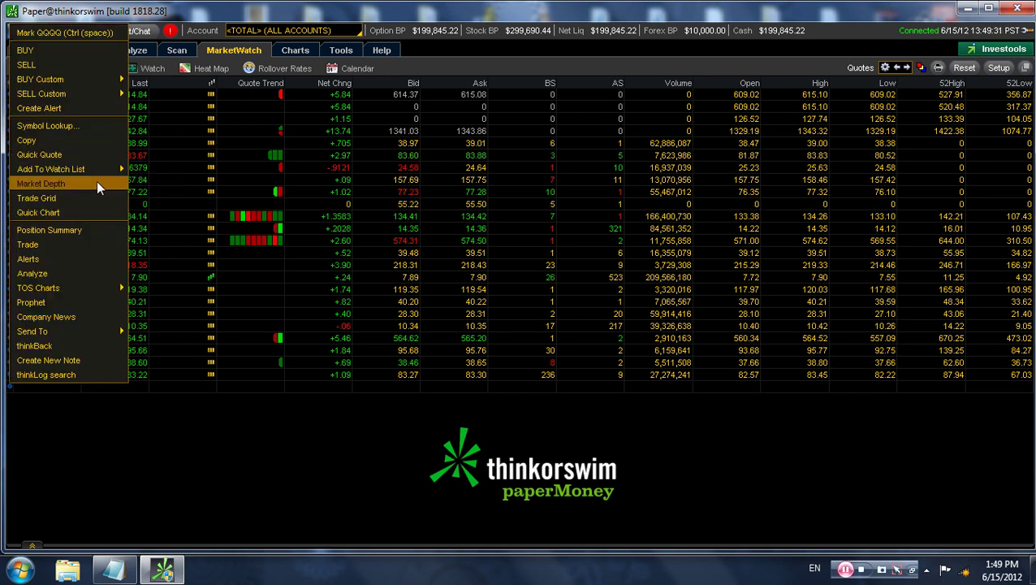
pyautogui.click(96, 183)
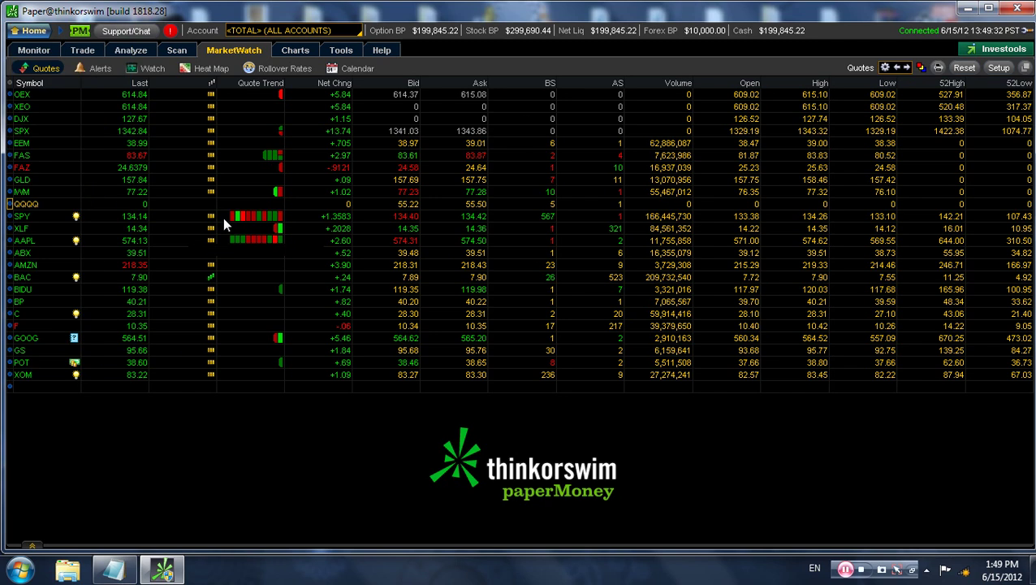
# - Show a single chart with Level II on Charts and open Times and Sales beside it
pyautogui.click(282, 48)
pyautogui.click(159, 73)
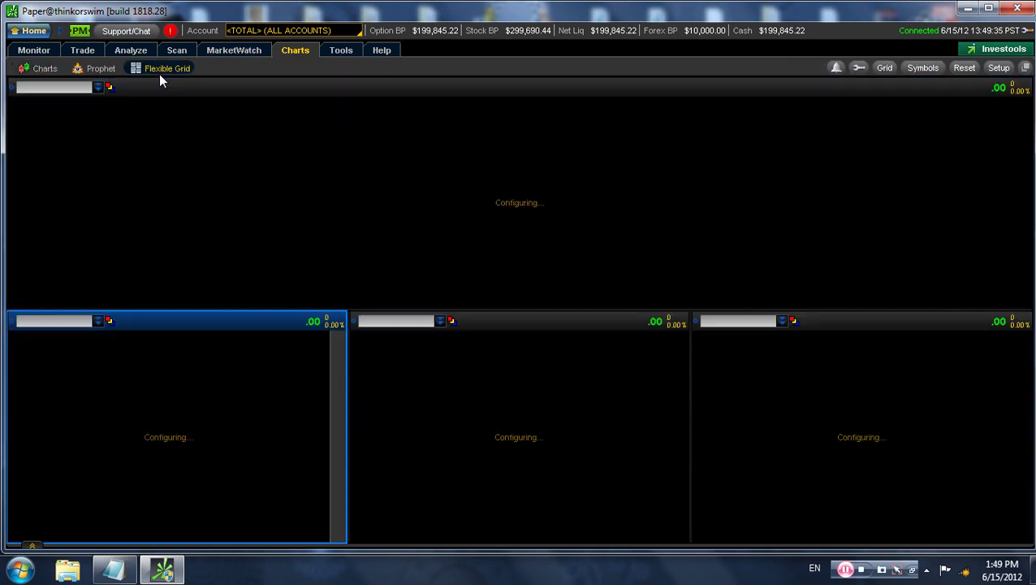
pyautogui.click(26, 70)
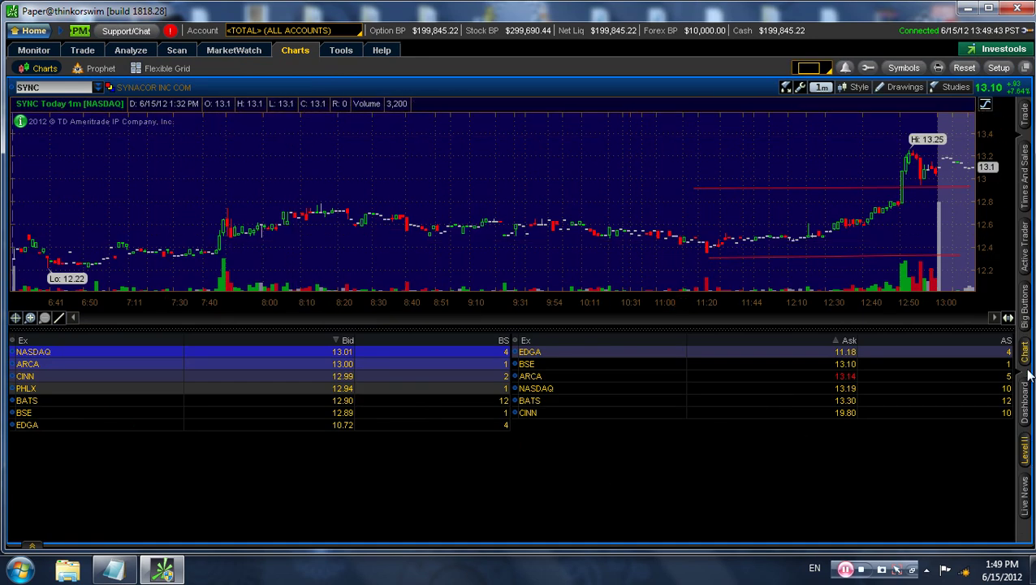
pyautogui.click(1024, 177)
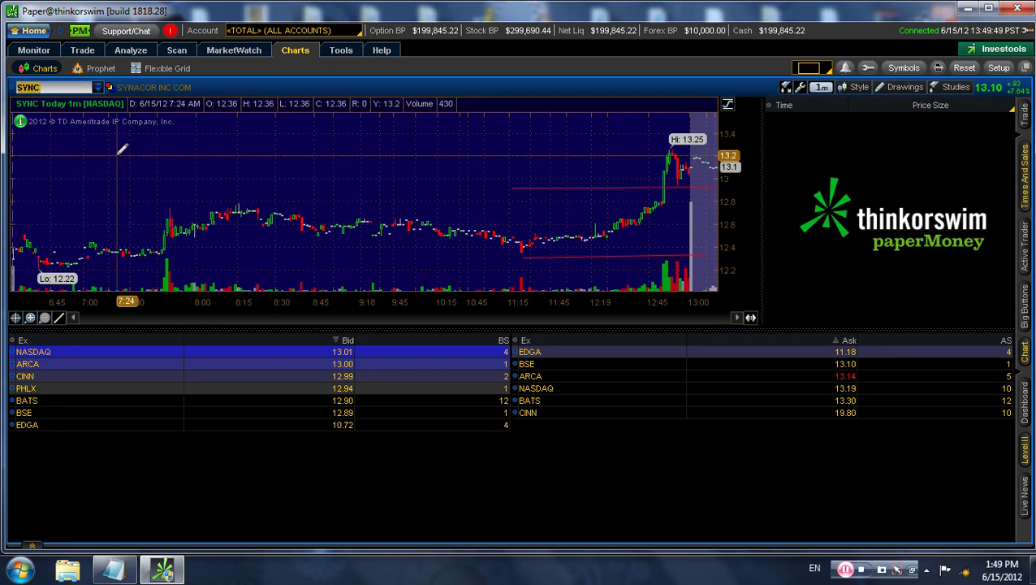
# - Load AAPL, then FB into the one-minute chart and scroll through it
pyautogui.write('AAPL')
pyautogui.press('Return')
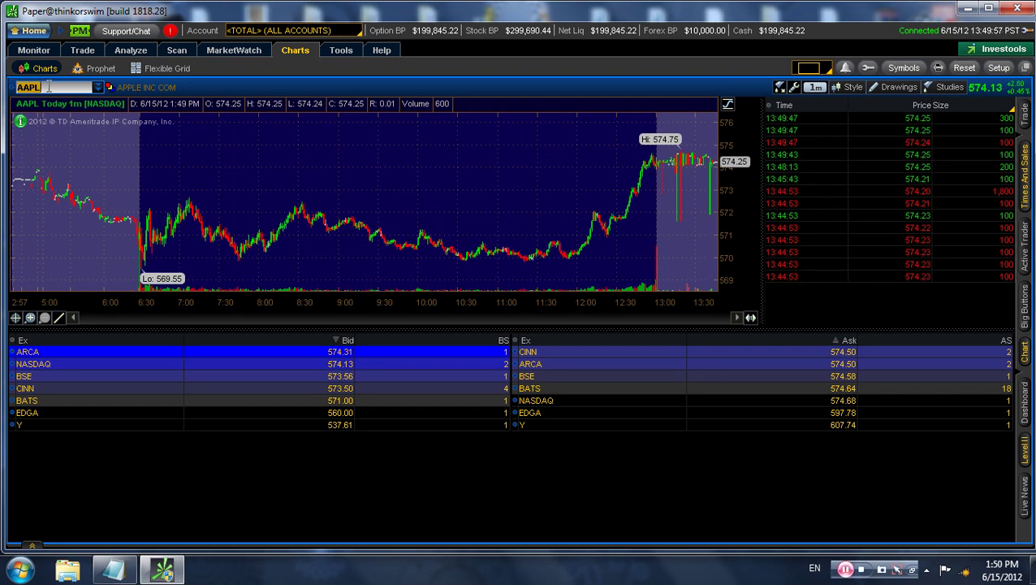
pyautogui.write('FB')
pyautogui.press('Return')
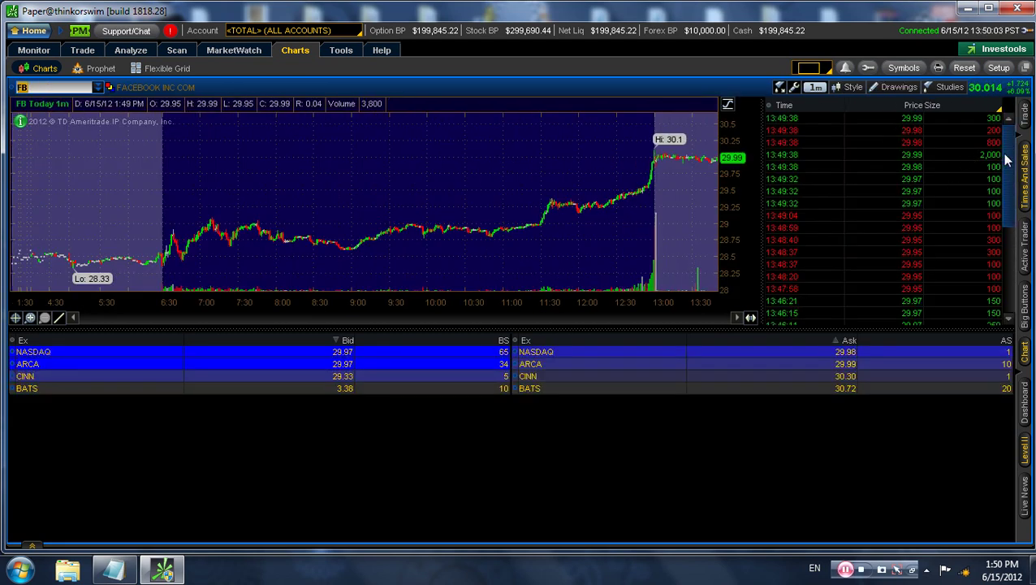
pyautogui.scroll(-3, 1001, 218)
pyautogui.scroll(-2, 1005, 262)
pyautogui.scroll(5, 1007, 227)
pyautogui.scroll(-5, 1016, 228)
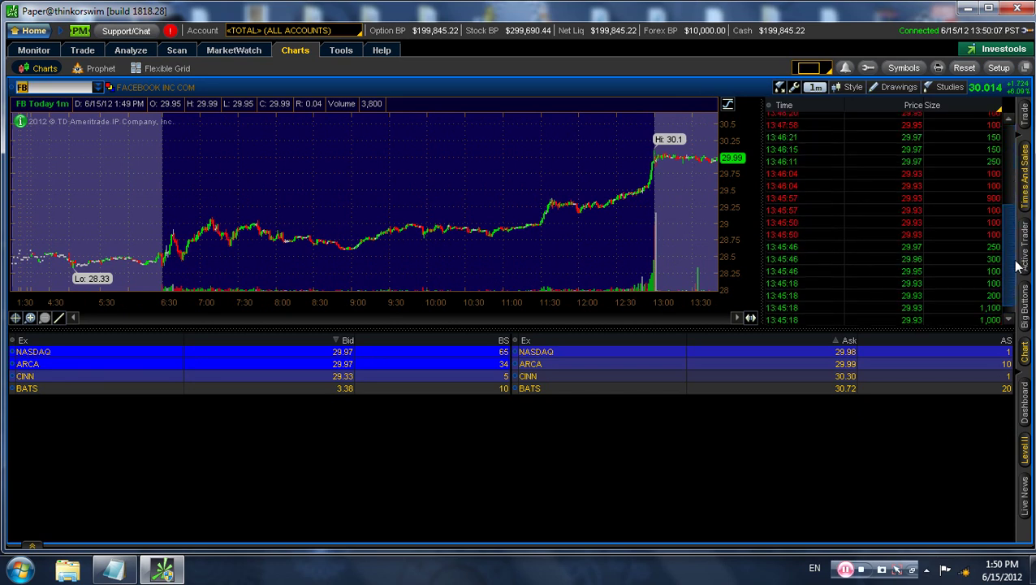
pyautogui.scroll(5, 975, 220)
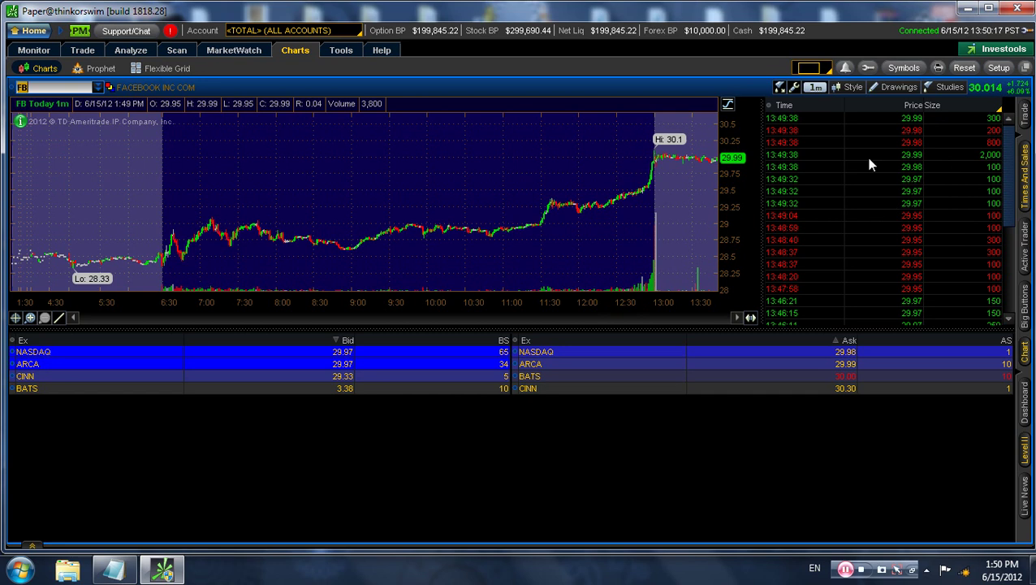
pyautogui.click(1022, 185)
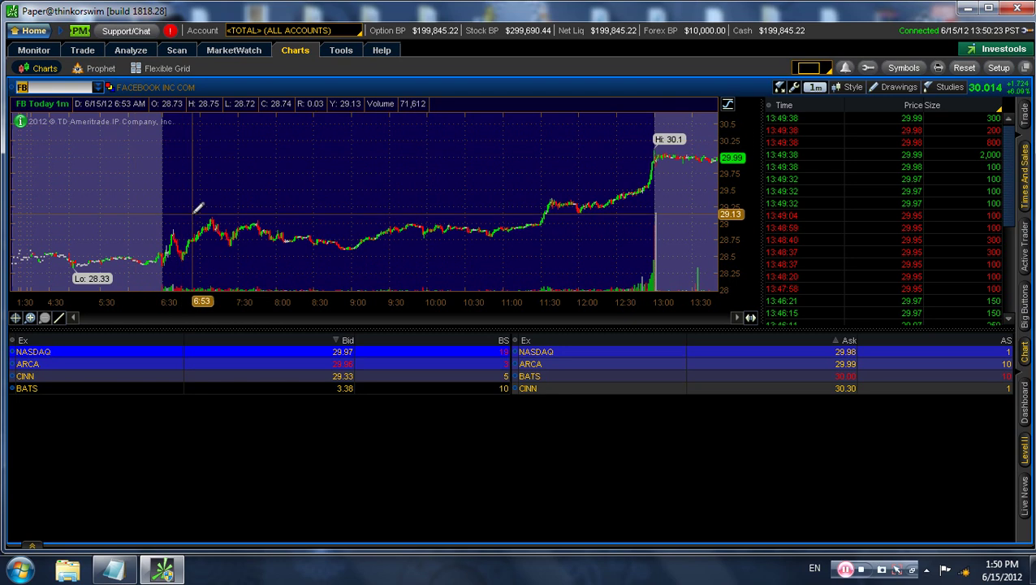
pyautogui.click(130, 50)
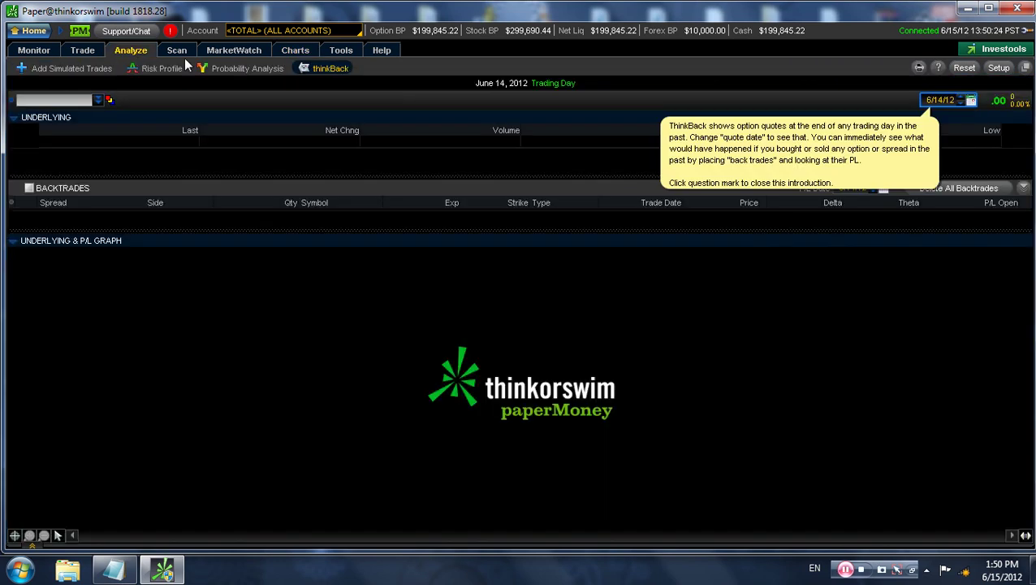
pyautogui.click(296, 50)
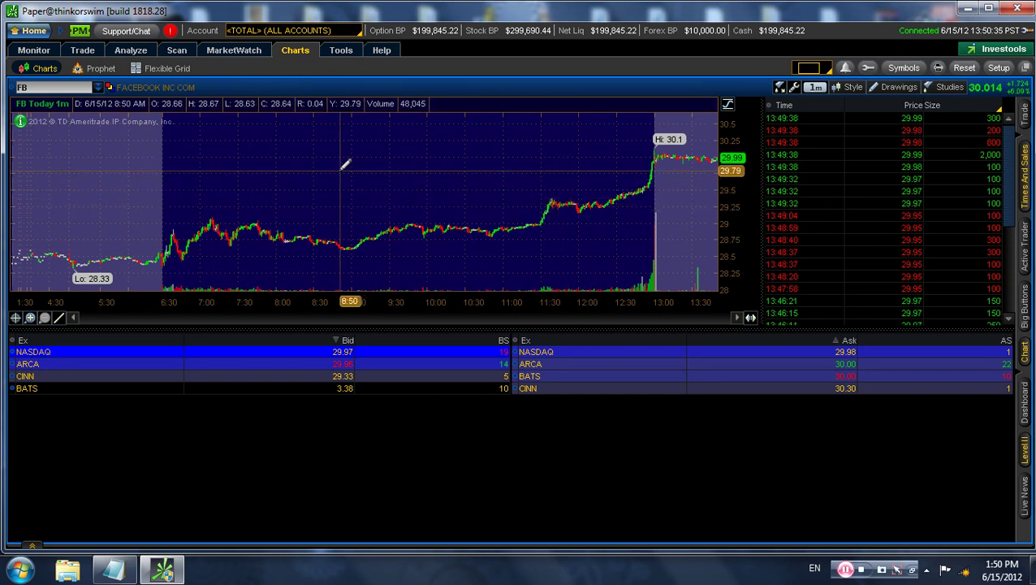
pyautogui.click(836, 87)
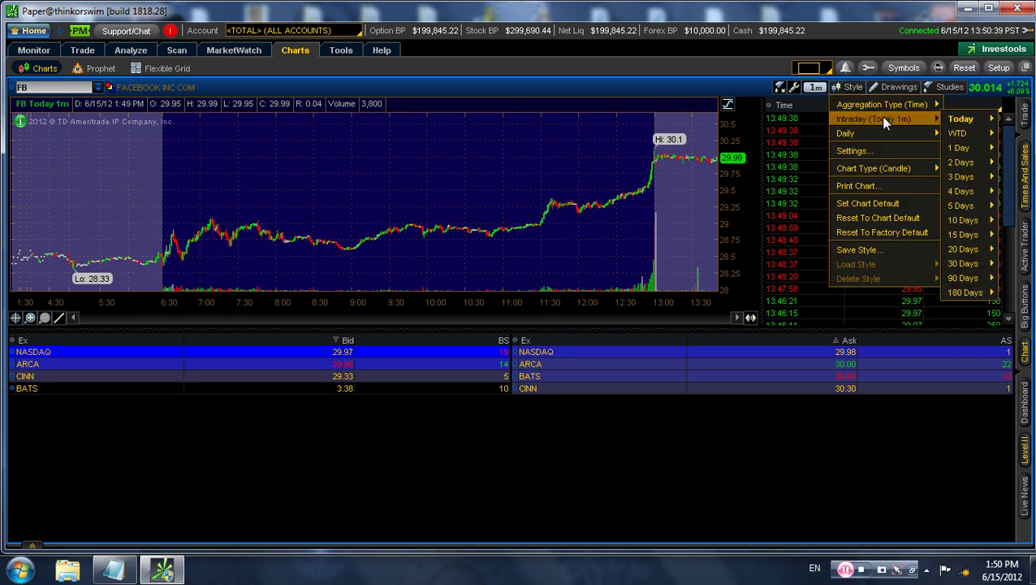
pyautogui.moveTo(882, 105)
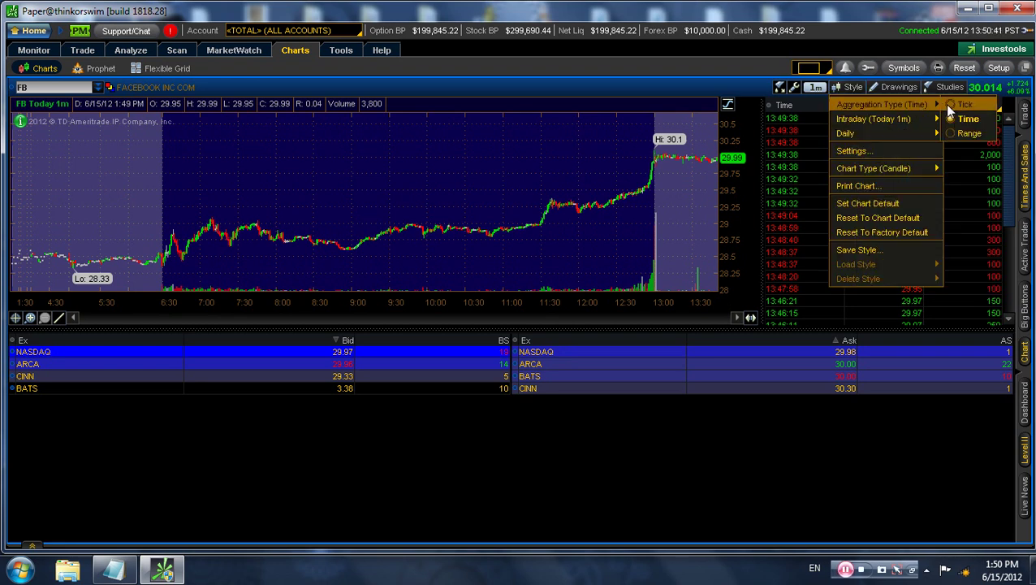
pyautogui.click(696, 436)
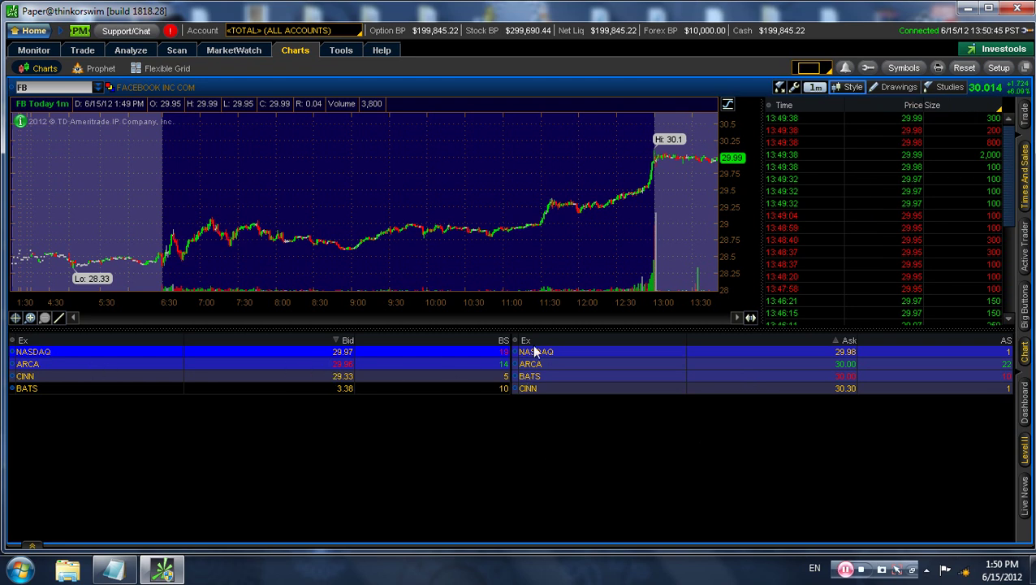
# - On the Trade page, expand the AAPL JUN4 12 weekly option strikes
pyautogui.click(85, 49)
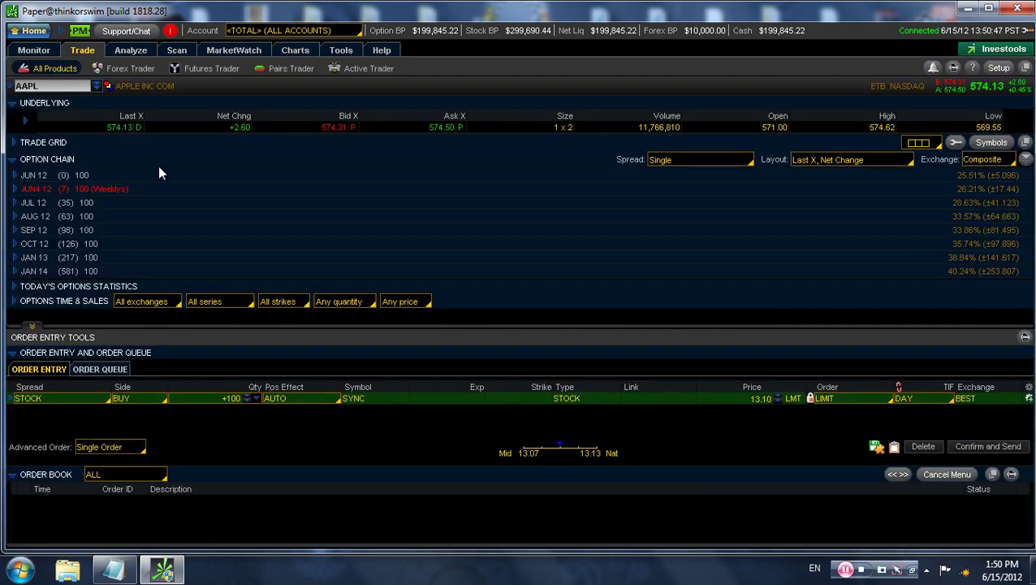
pyautogui.click(34, 190)
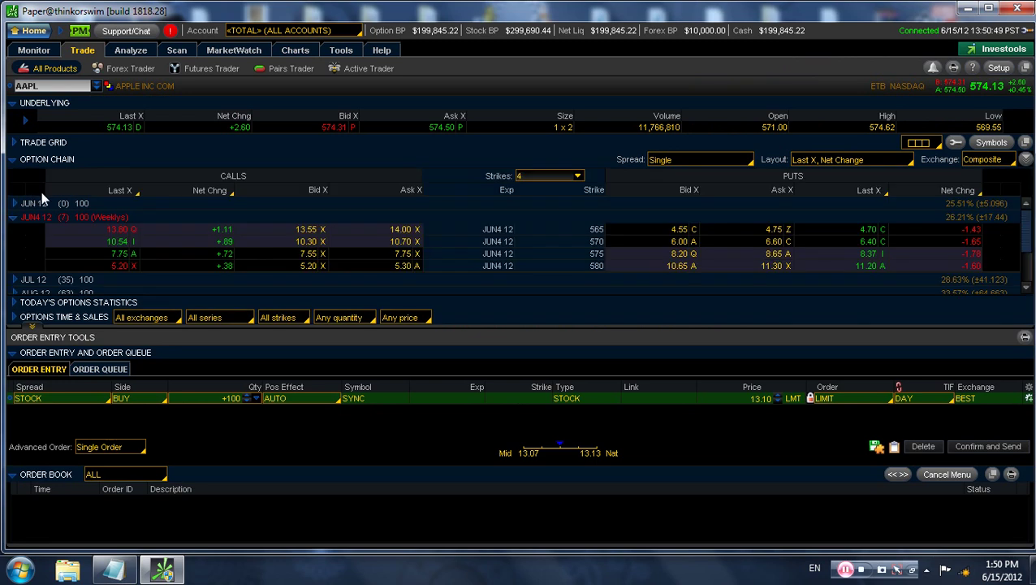
pyautogui.click(52, 217)
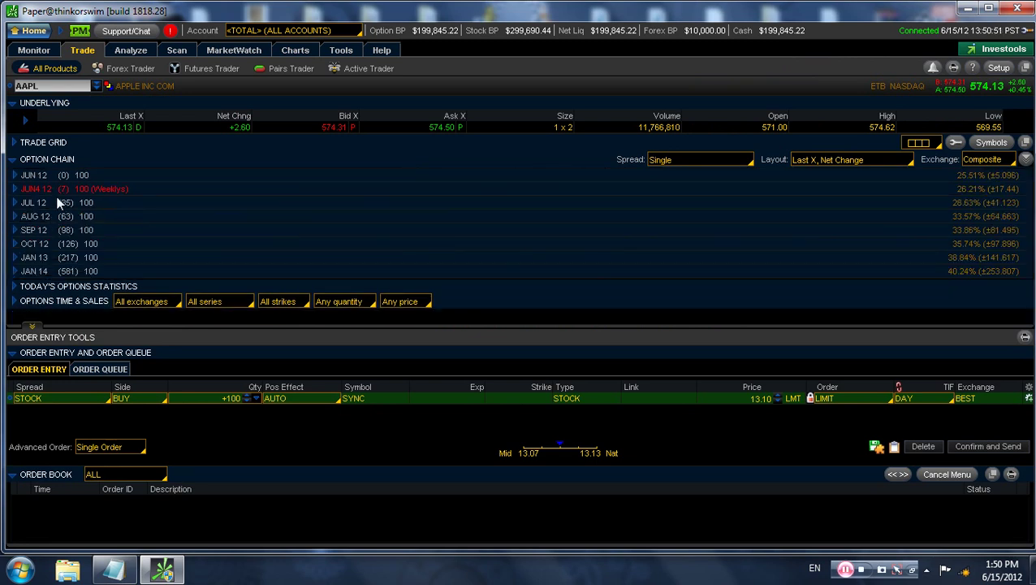
pyautogui.click(36, 191)
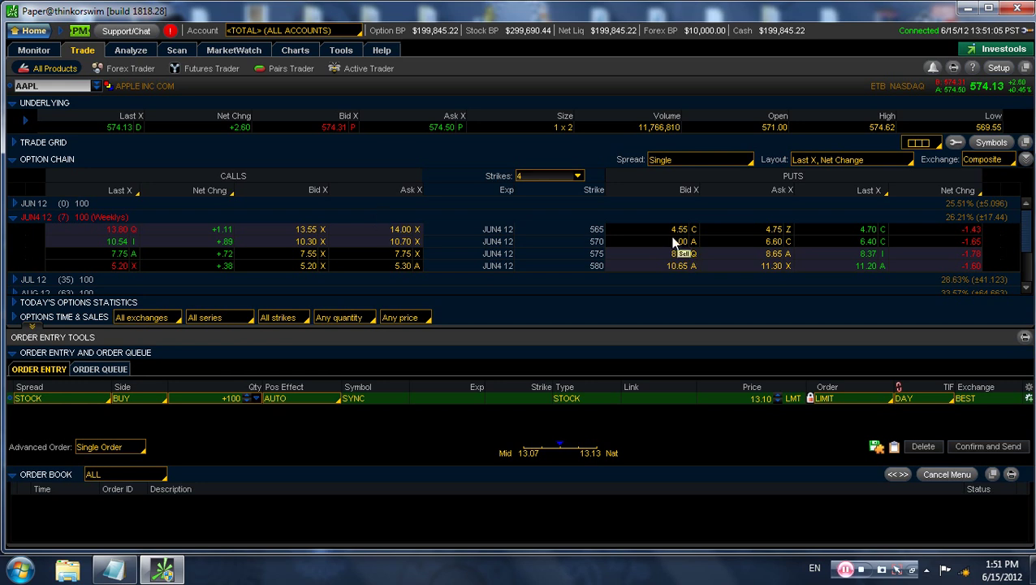
# - Leave the Spread type on Single, briefly visit Monitor and Analyze, and return to Trade
pyautogui.click(682, 159)
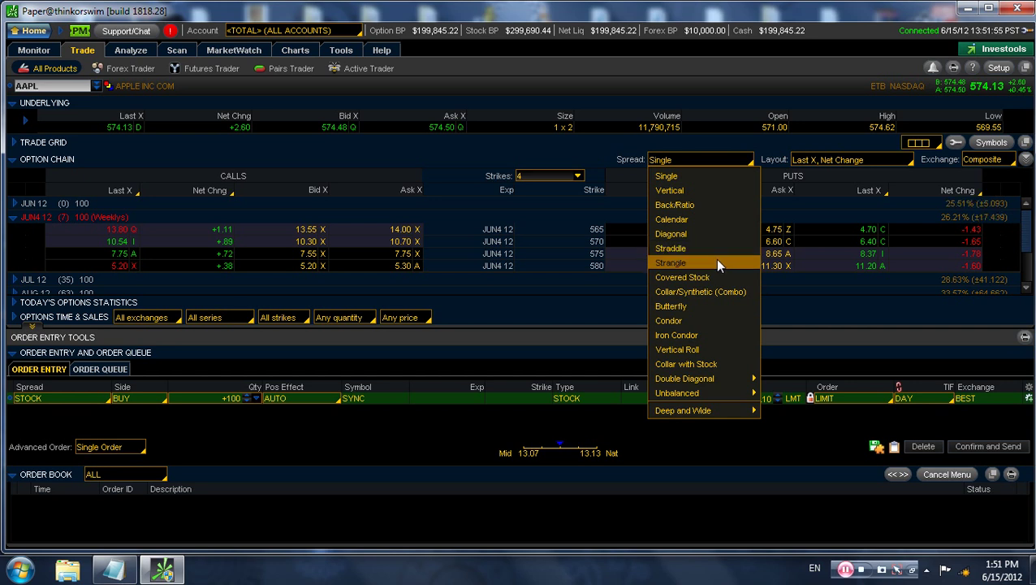
pyautogui.click(752, 158)
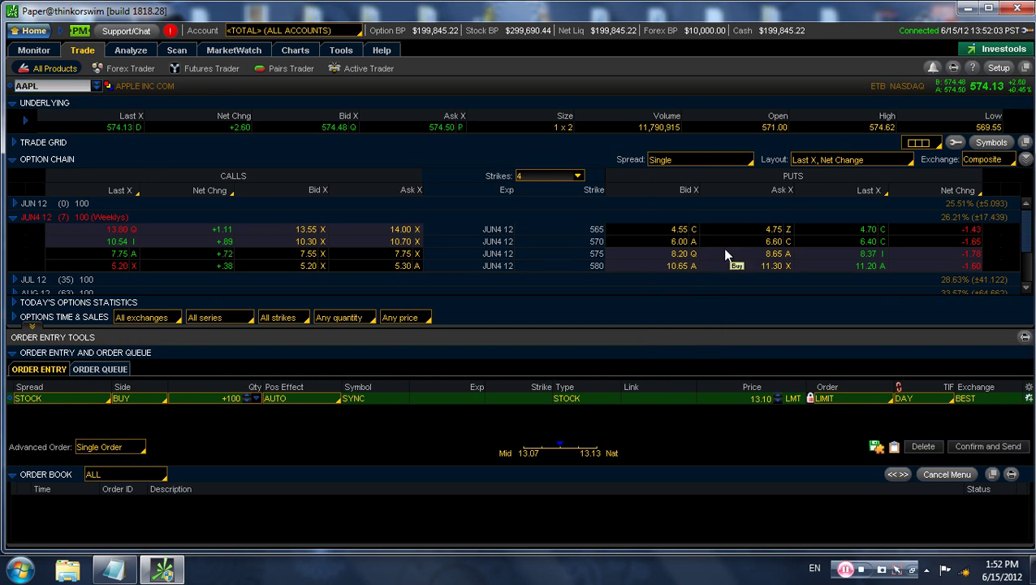
pyautogui.click(47, 51)
pyautogui.click(85, 56)
pyautogui.click(118, 55)
pyautogui.click(44, 51)
pyautogui.click(78, 53)
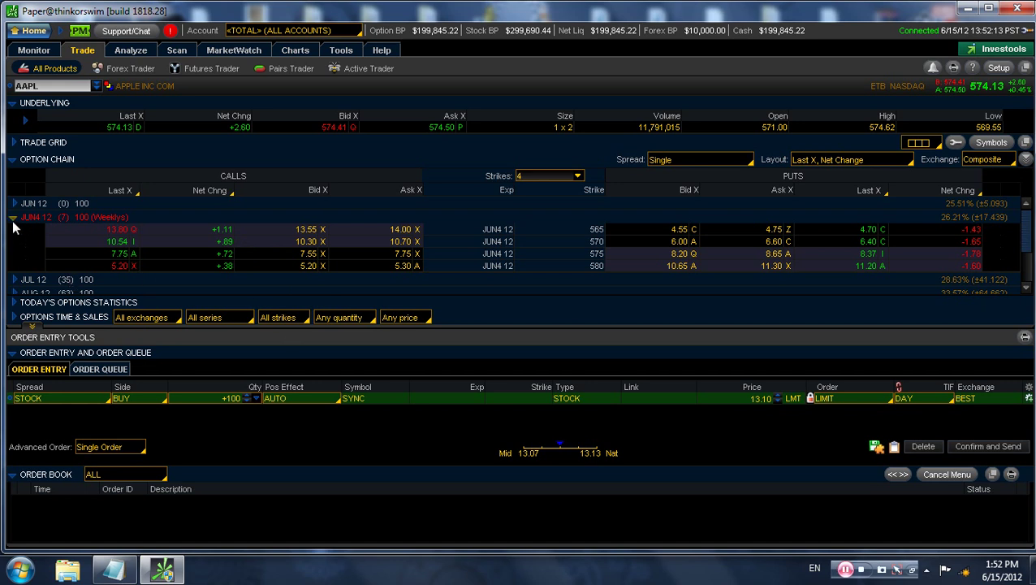
# - Collapse the JUN4 12 strikes and tour Monitor, Analyze, Scan and MarketWatch to Charts
pyautogui.click(13, 218)
pyautogui.click(45, 51)
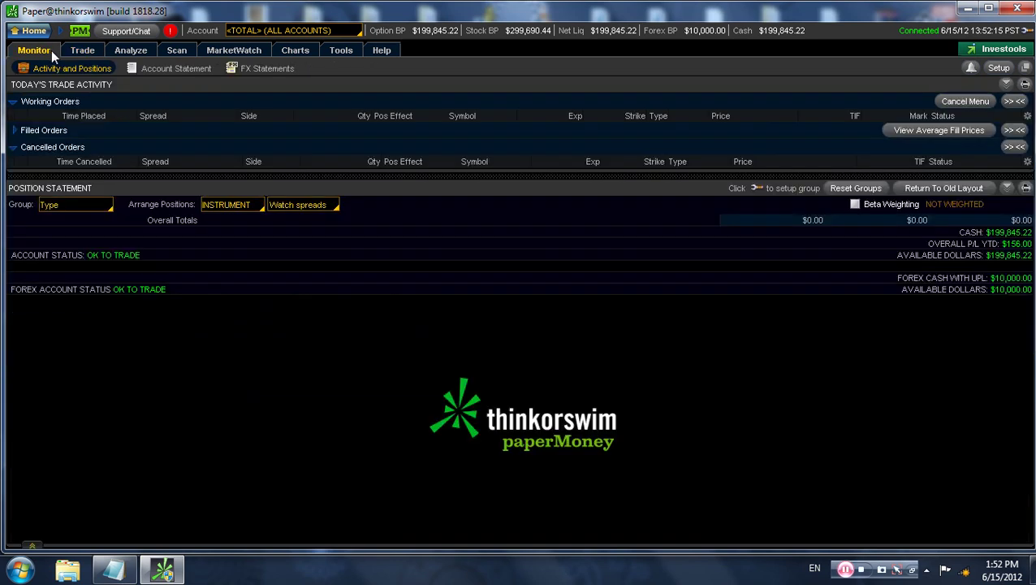
pyautogui.click(159, 51)
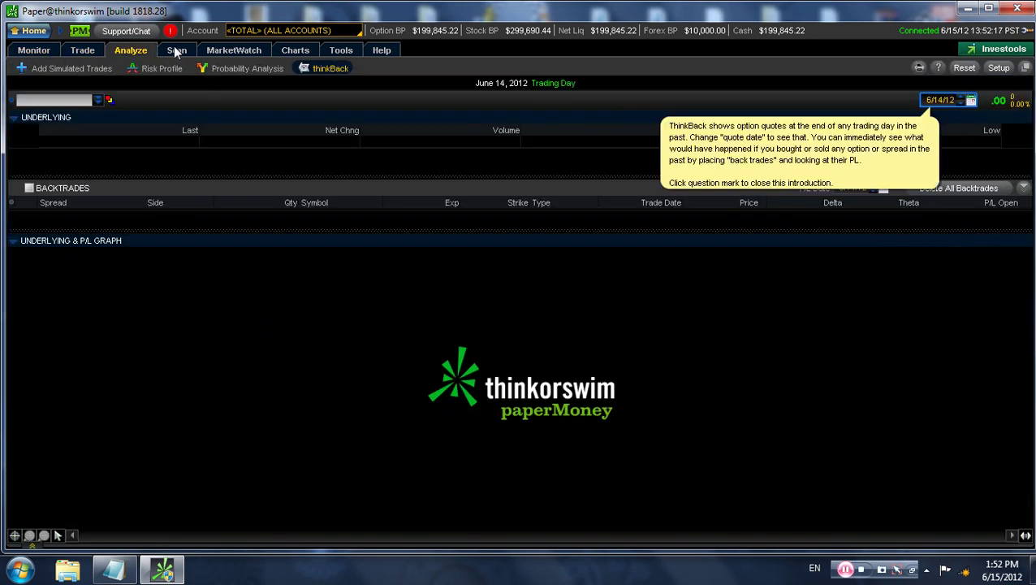
pyautogui.click(173, 47)
pyautogui.click(234, 51)
pyautogui.click(306, 50)
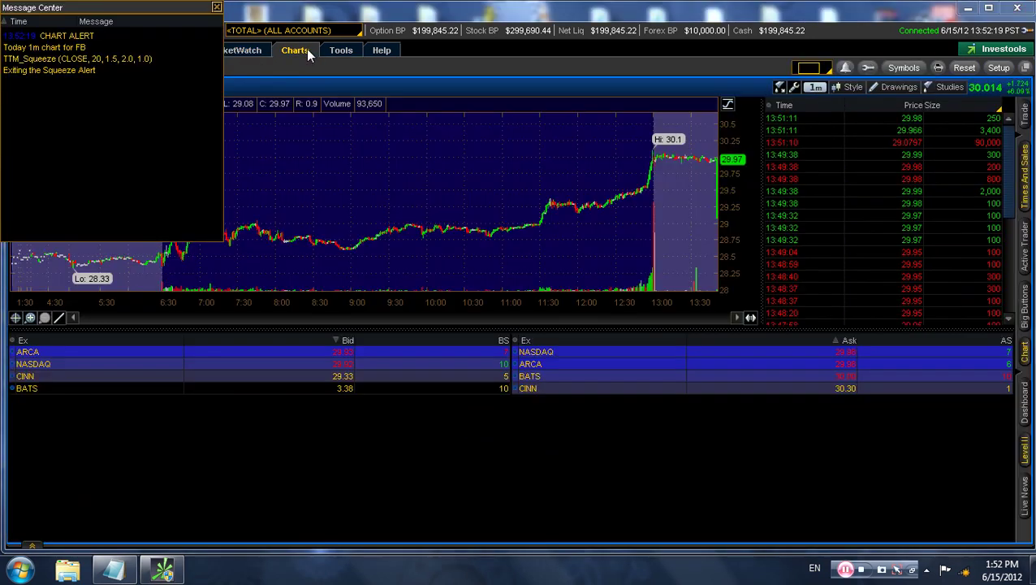
# - Close the alert message window, enlarge the chart, and close the floating FB chart
pyautogui.click(216, 8)
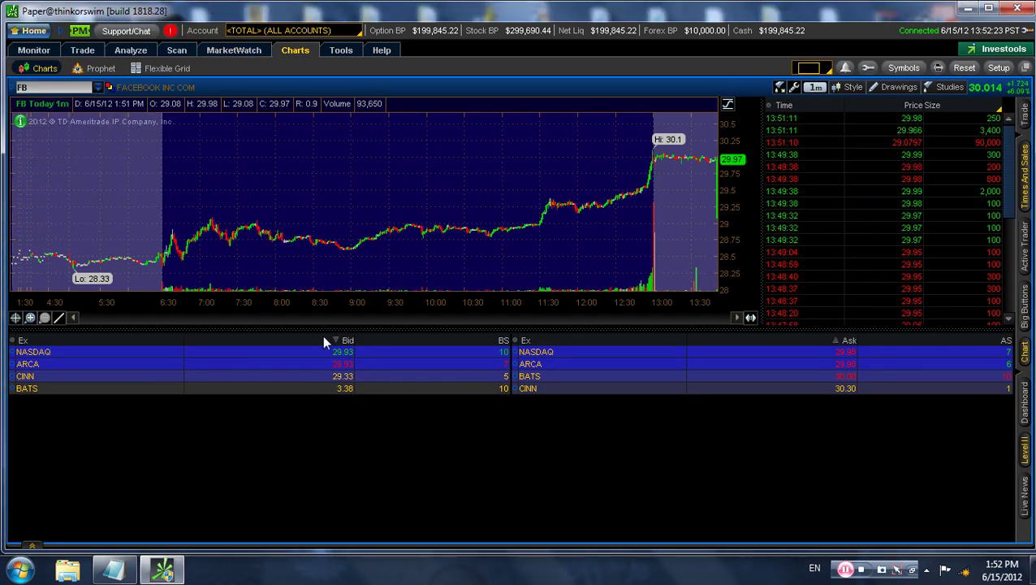
pyautogui.moveTo(398, 321); pyautogui.dragTo(414, 526)
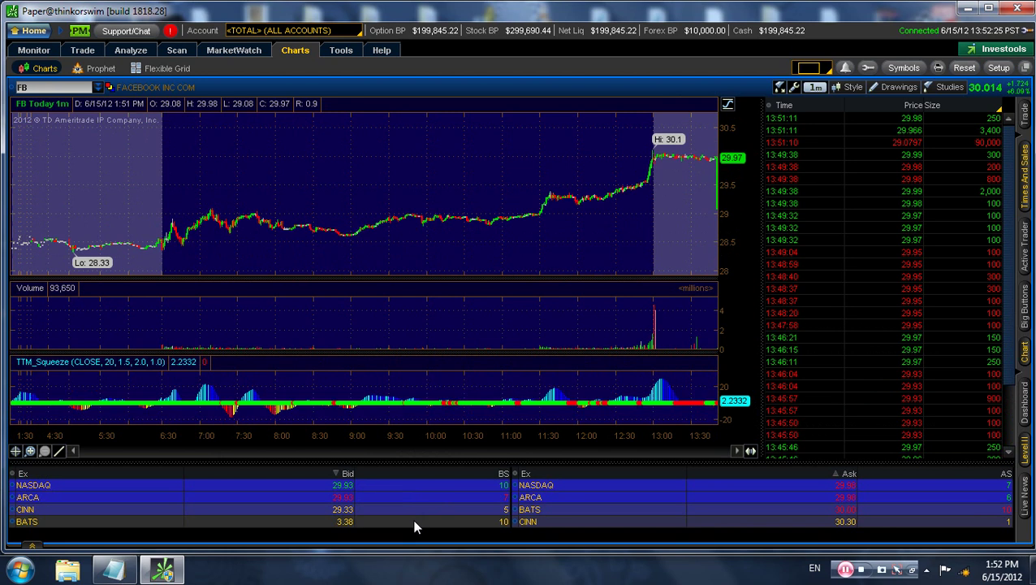
pyautogui.moveTo(412, 477)
pyautogui.mouseDown()
pyautogui.moveTo(421, 428)
pyautogui.moveTo(428, 470)
pyautogui.mouseUp()
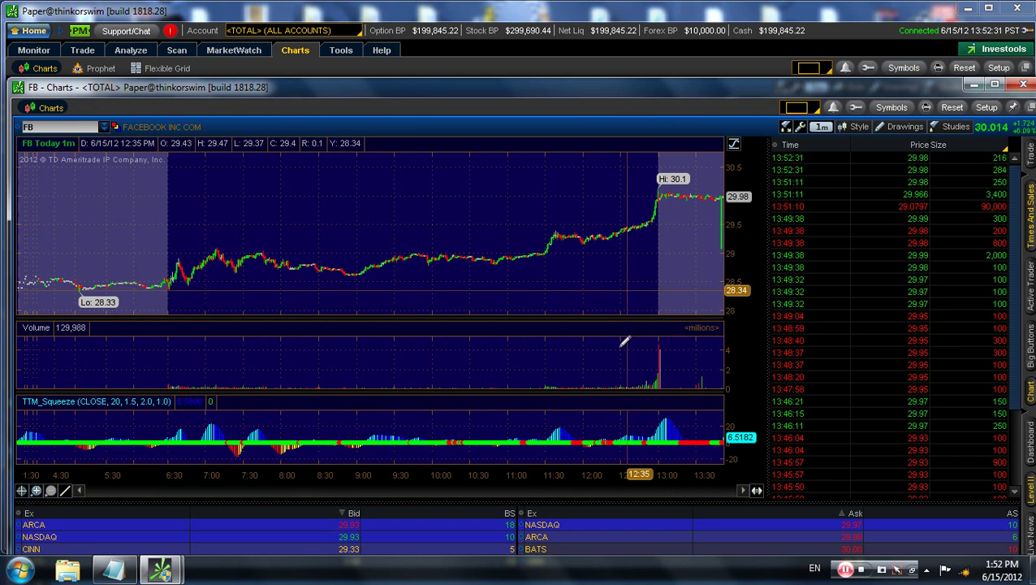
pyautogui.moveTo(631, 87); pyautogui.dragTo(618, 39)
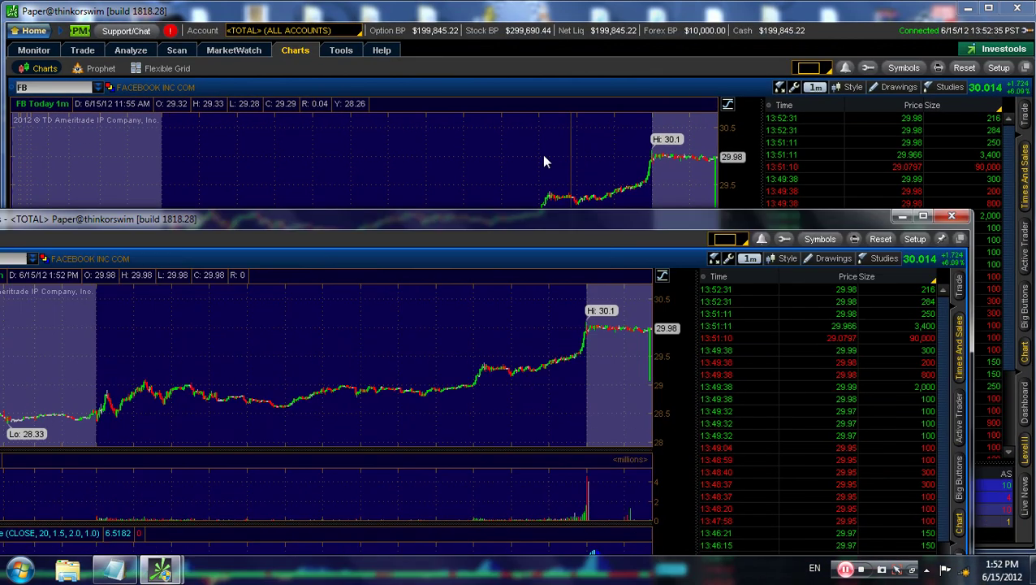
pyautogui.moveTo(618, 39); pyautogui.dragTo(539, 147)
pyautogui.click(934, 145)
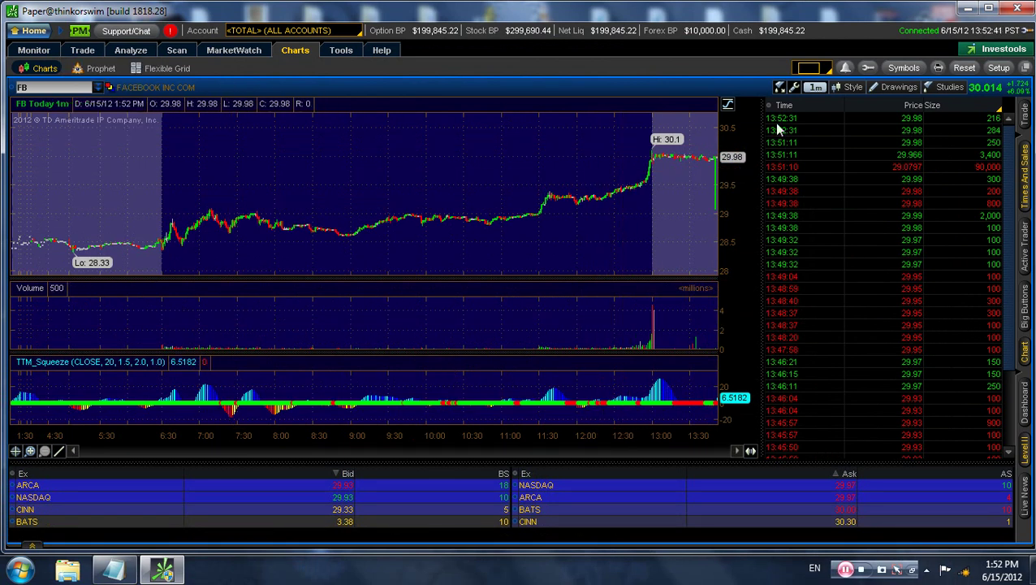
# - Toggle order entry tools, then go to the Trade page with the AAPL option chain
pyautogui.click(32, 544)
pyautogui.click(32, 325)
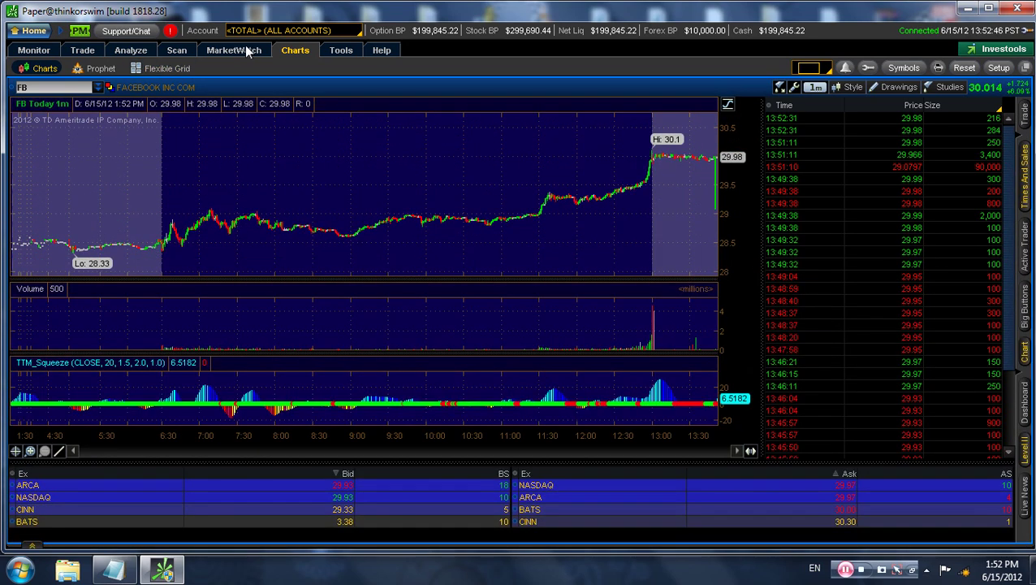
pyautogui.click(253, 51)
pyautogui.click(301, 49)
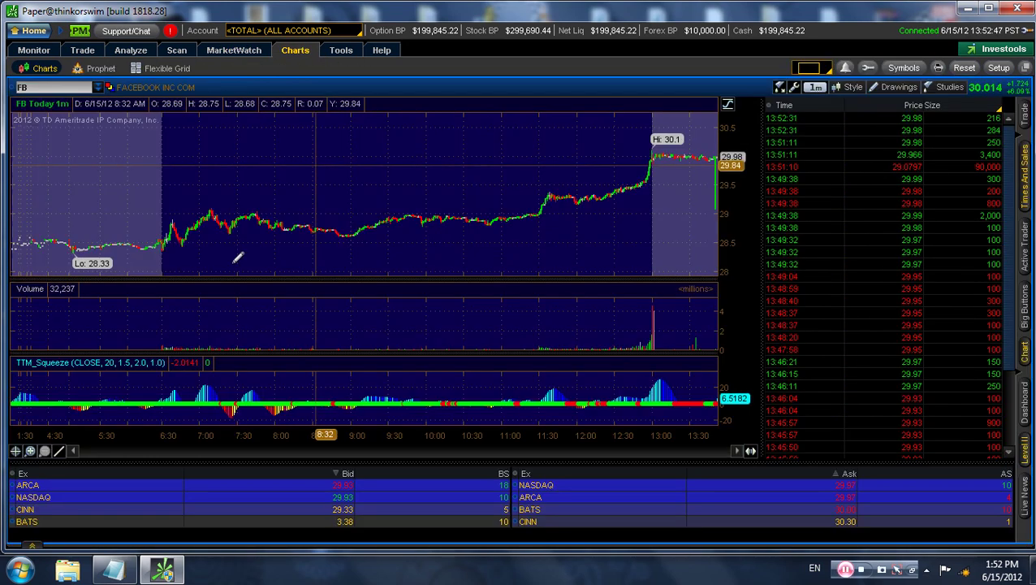
pyautogui.click(84, 50)
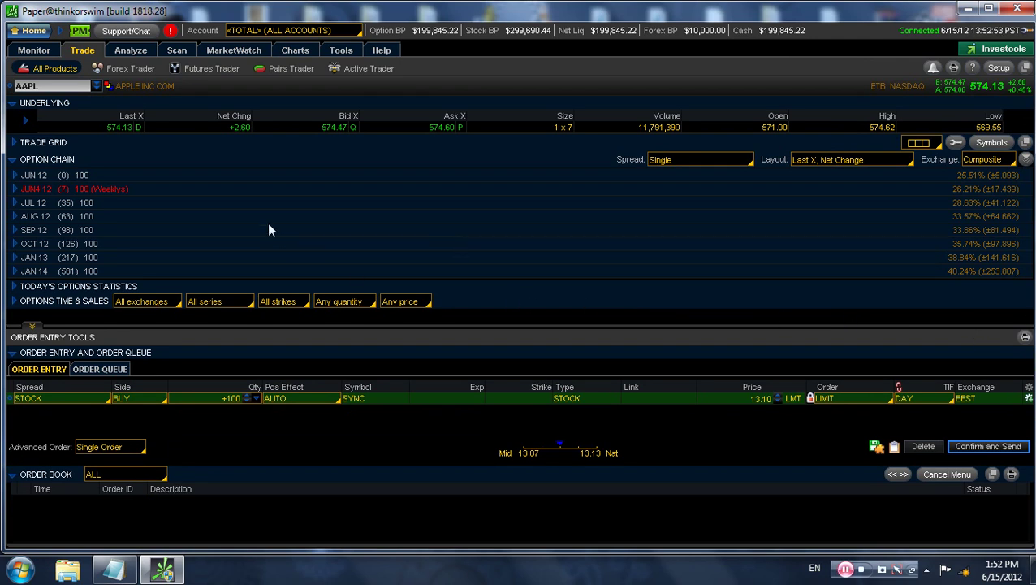
# - Cycle through Pairs Trader, Futures Trader and Forex Trader, ending on the currency-pair grid
pyautogui.click(274, 71)
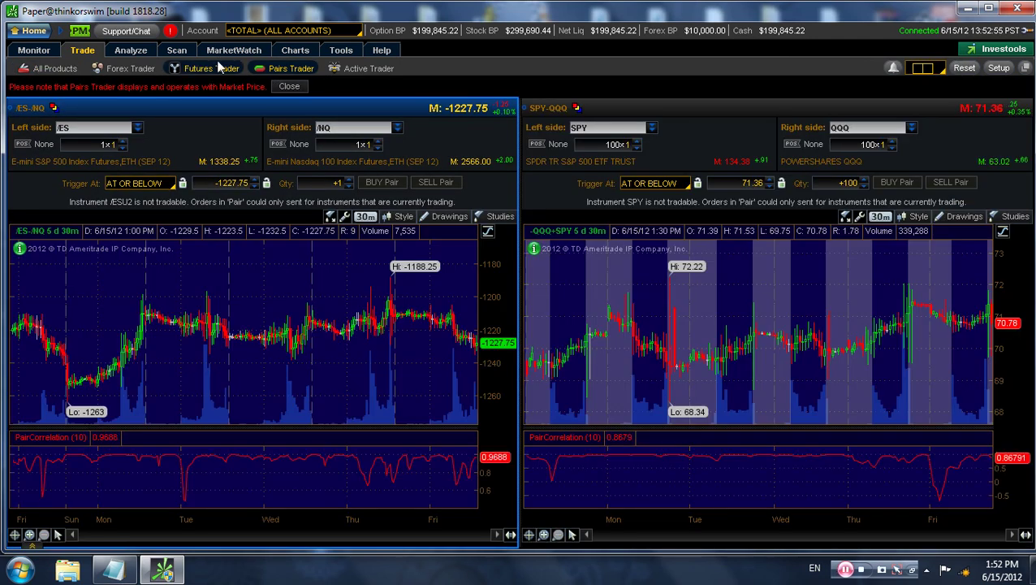
pyautogui.click(207, 68)
pyautogui.click(275, 69)
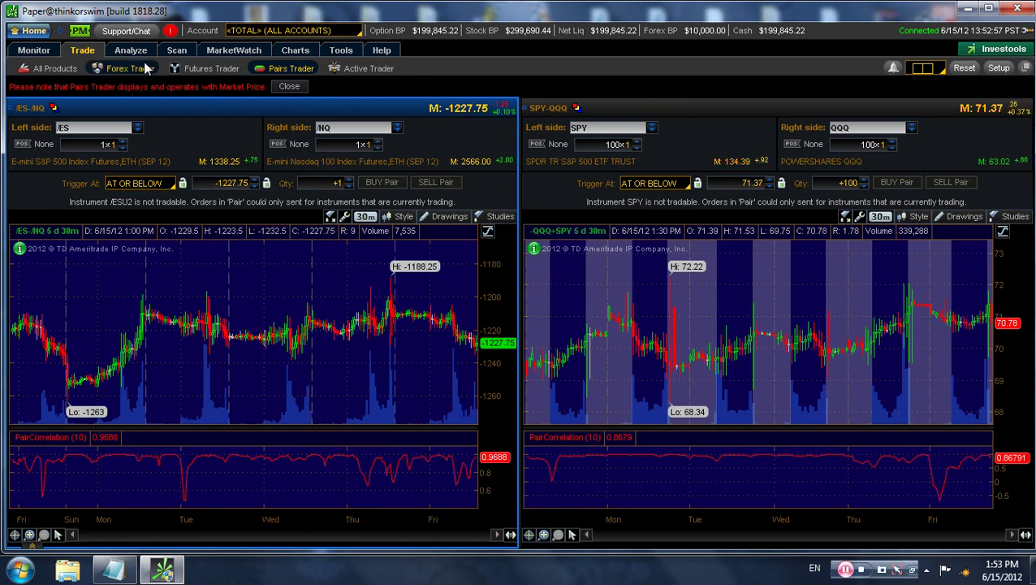
pyautogui.click(125, 68)
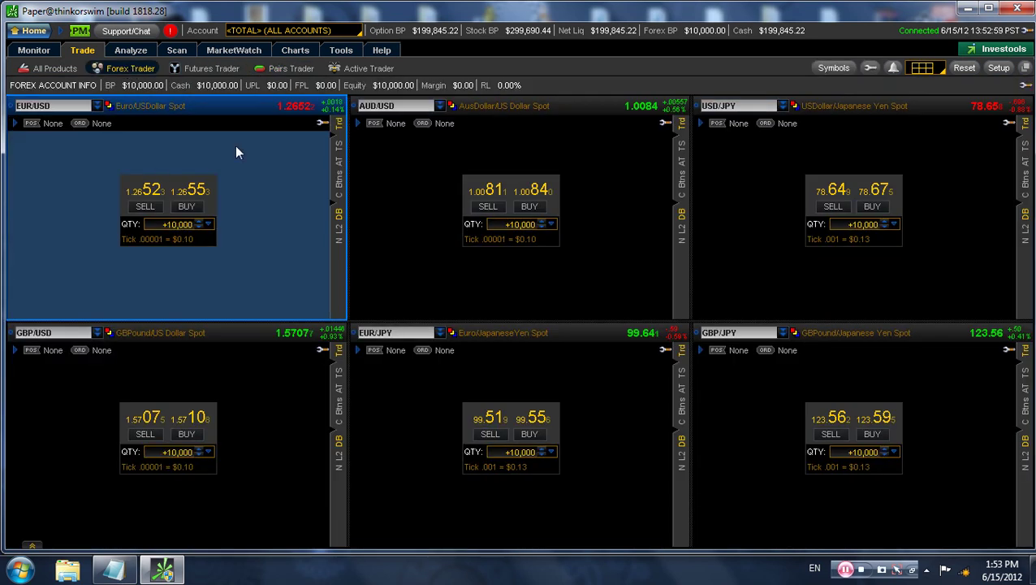
pyautogui.click(213, 68)
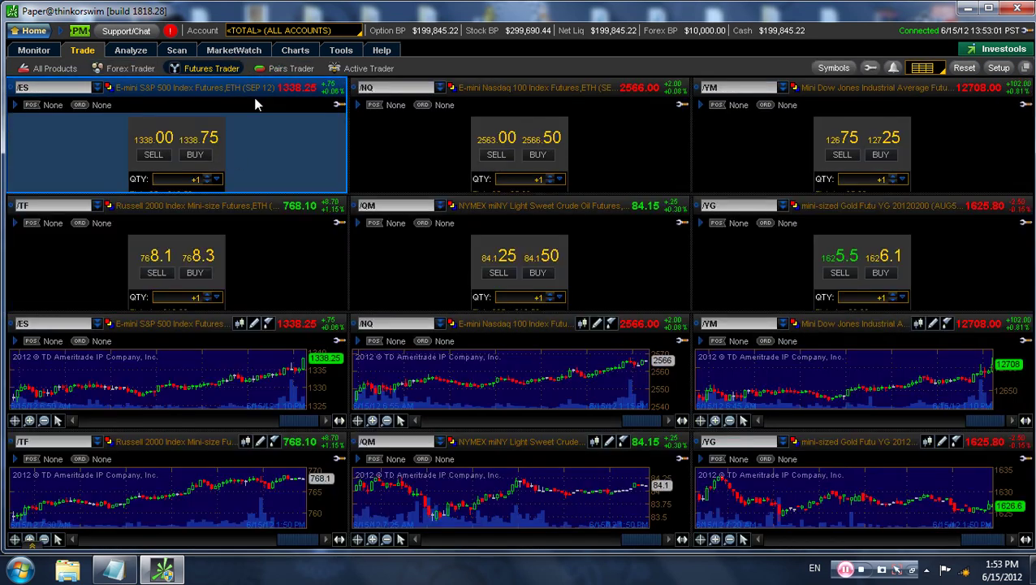
pyautogui.click(290, 69)
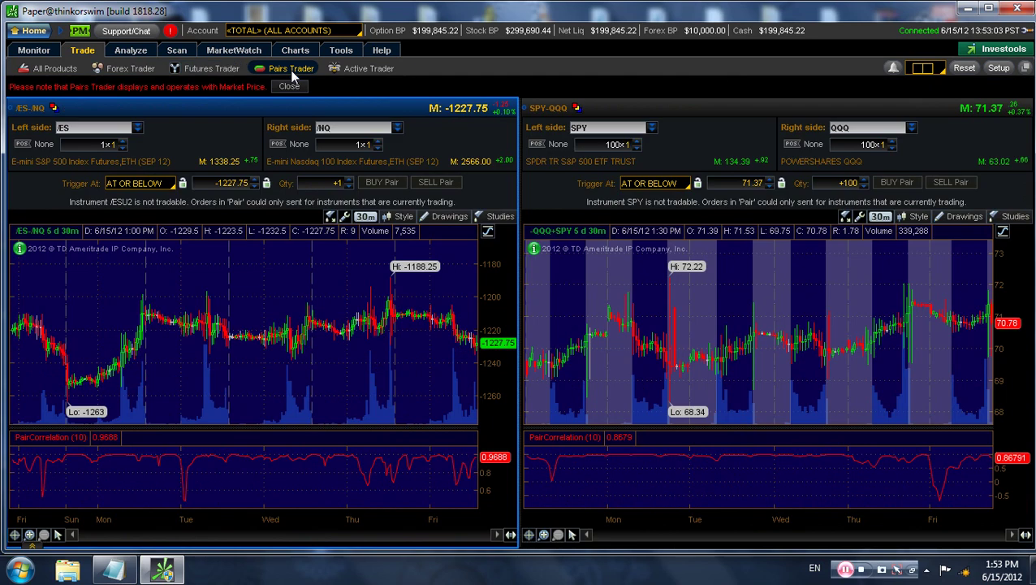
pyautogui.click(225, 70)
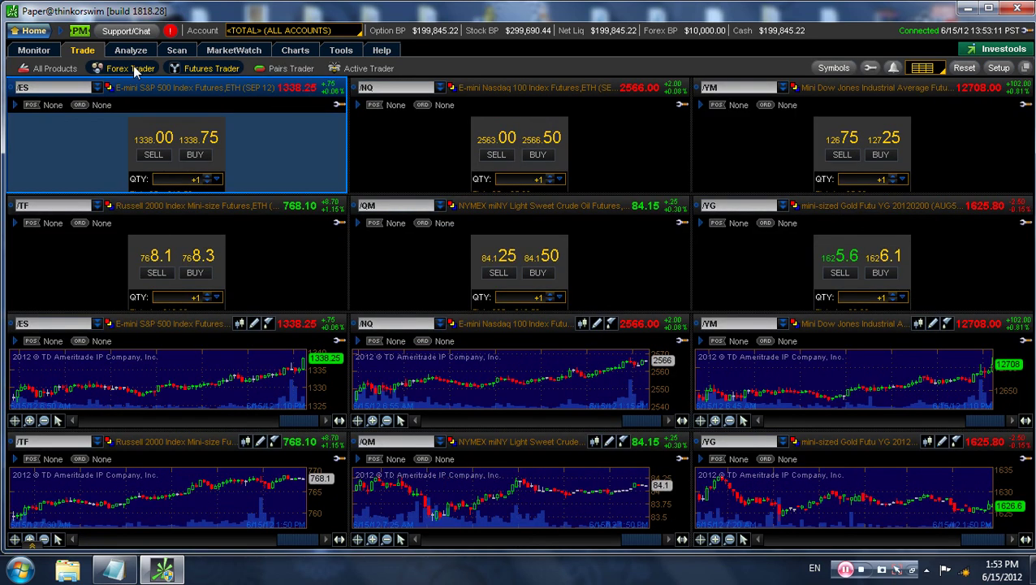
pyautogui.click(135, 69)
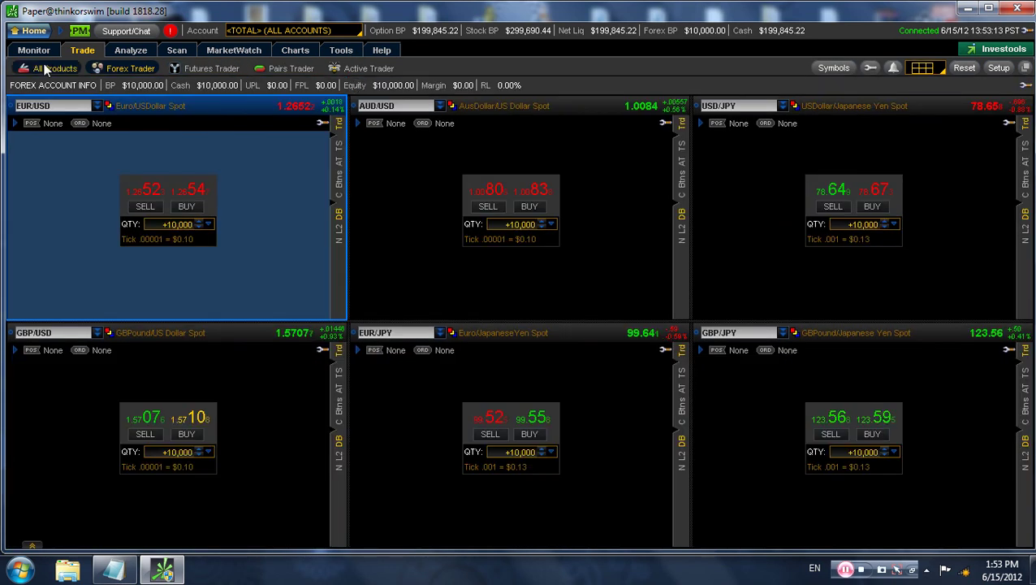
# - Open the Monitor page and expand or collapse the Filled and Cancelled Orders sections
pyautogui.click(44, 66)
pyautogui.click(39, 49)
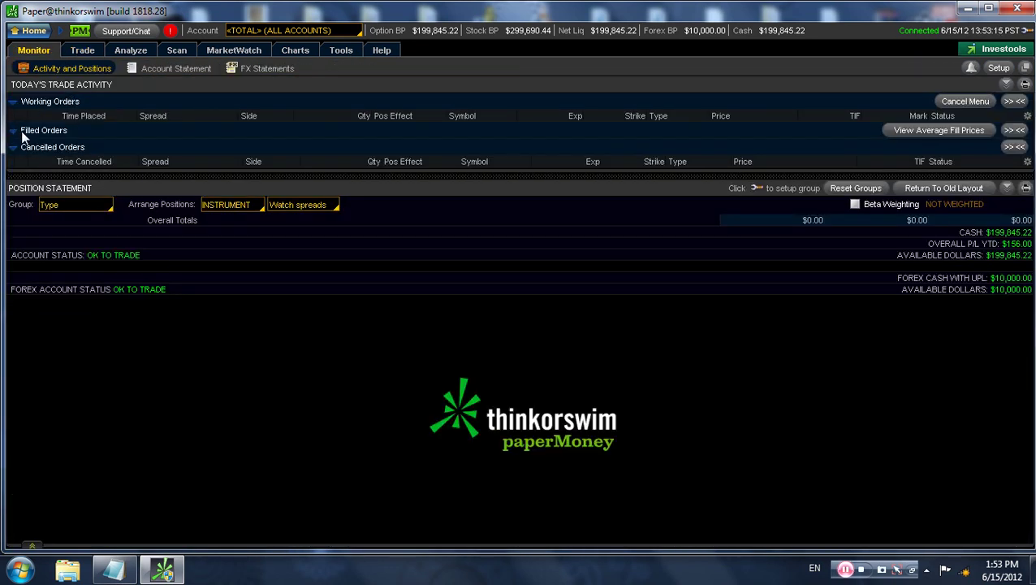
pyautogui.click(22, 133)
pyautogui.click(46, 173)
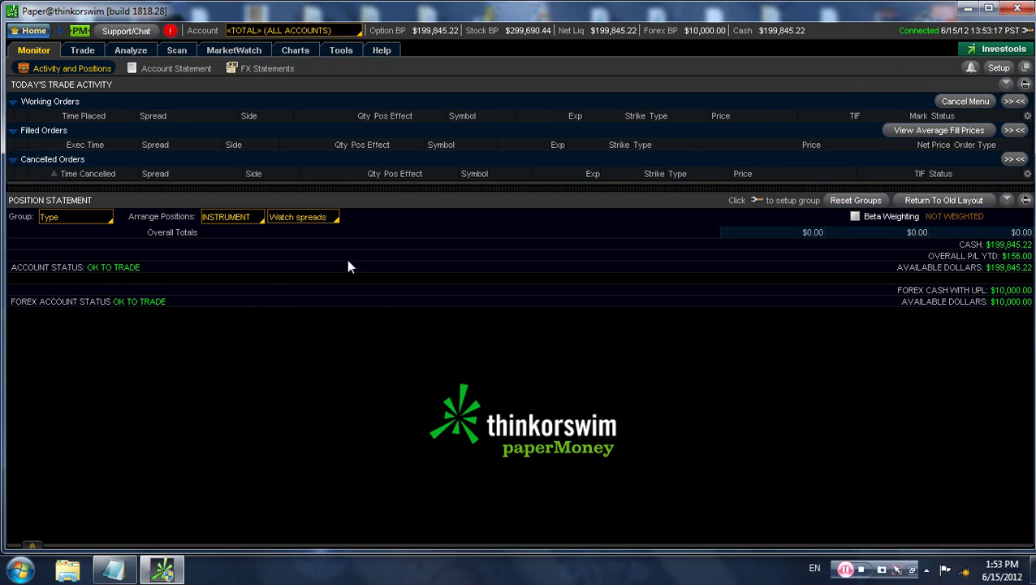
pyautogui.click(63, 102)
pyautogui.click(73, 158)
pyautogui.click(58, 128)
# - Tour the Trade, Analyze, Scan and MarketWatch pages, ending on the FB chart
pyautogui.click(82, 49)
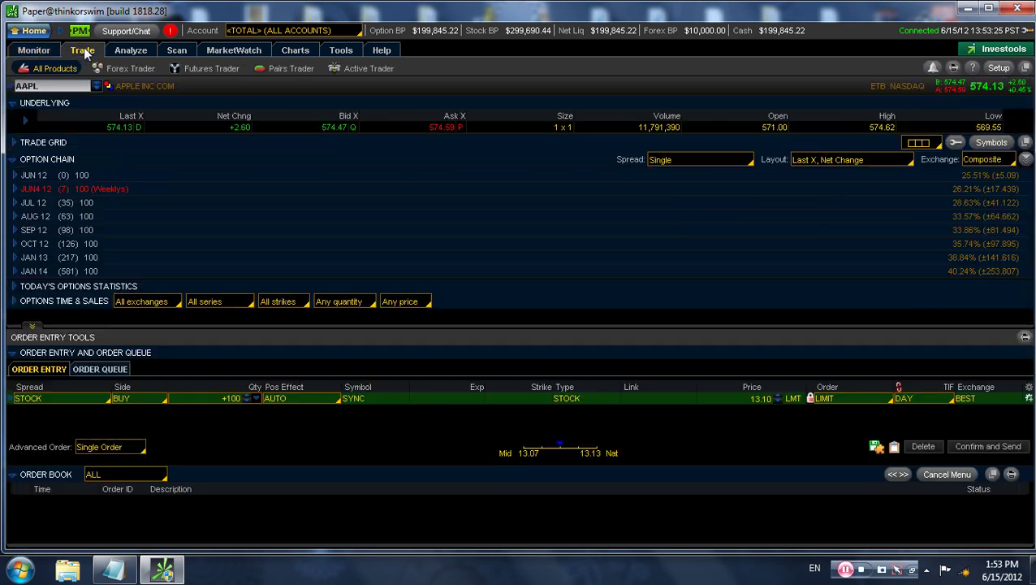
pyautogui.click(132, 50)
pyautogui.click(177, 50)
pyautogui.click(233, 50)
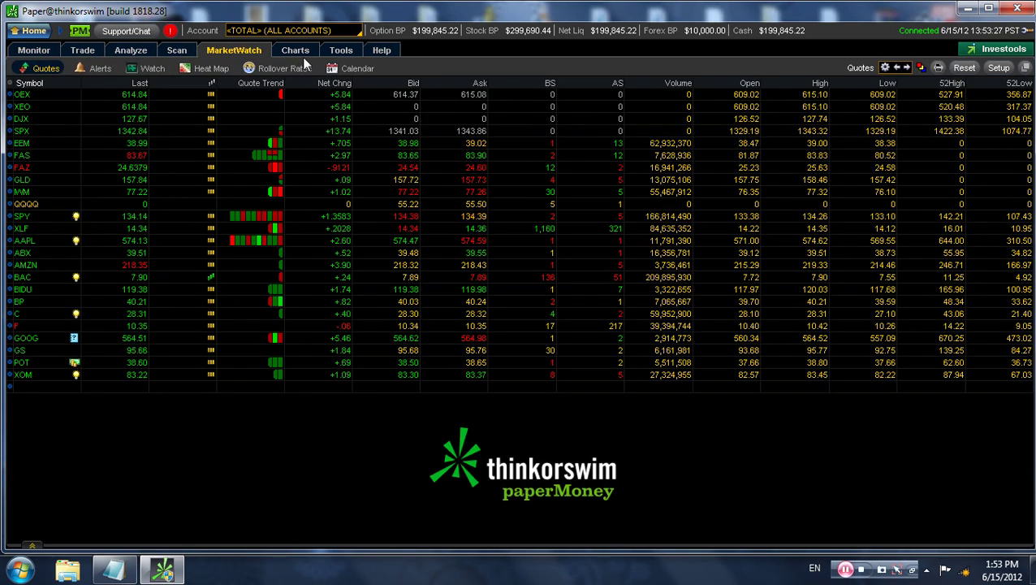
pyautogui.click(296, 51)
# - Switch the Account dropdown between margin and ira, viewing the margin account's Monitor page
pyautogui.click(317, 31)
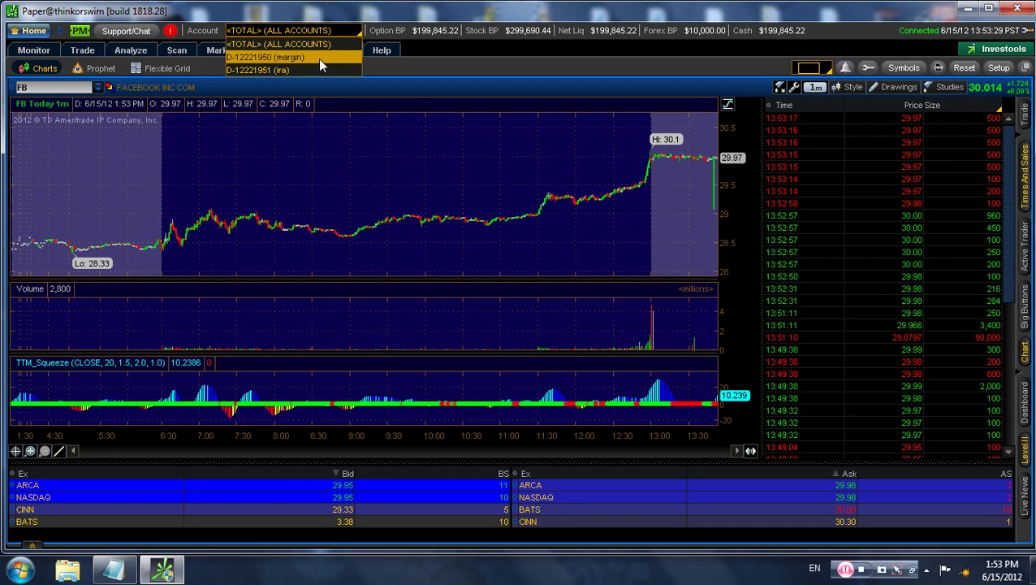
pyautogui.click(318, 58)
pyautogui.click(321, 29)
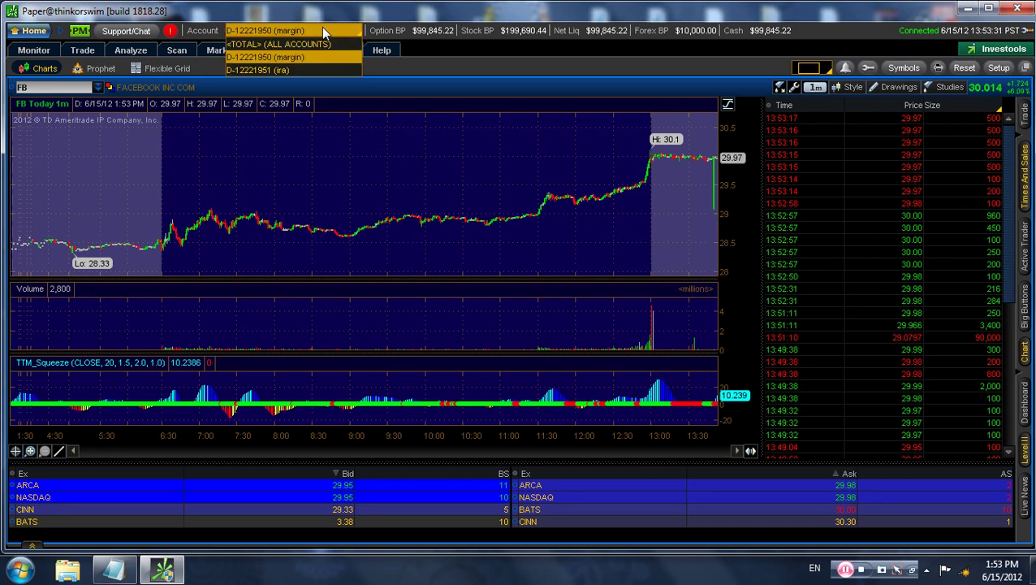
pyautogui.click(324, 71)
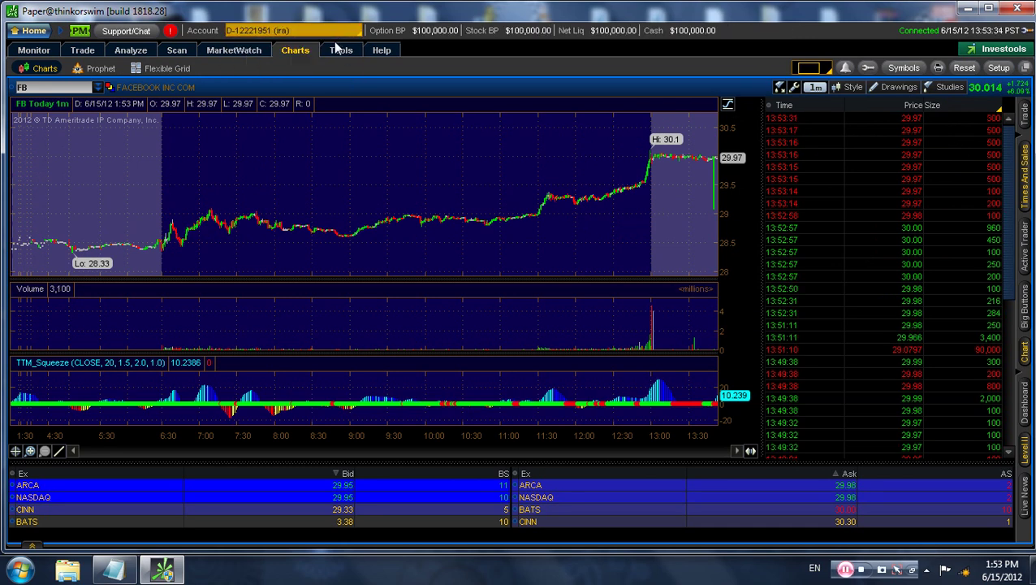
pyautogui.click(333, 31)
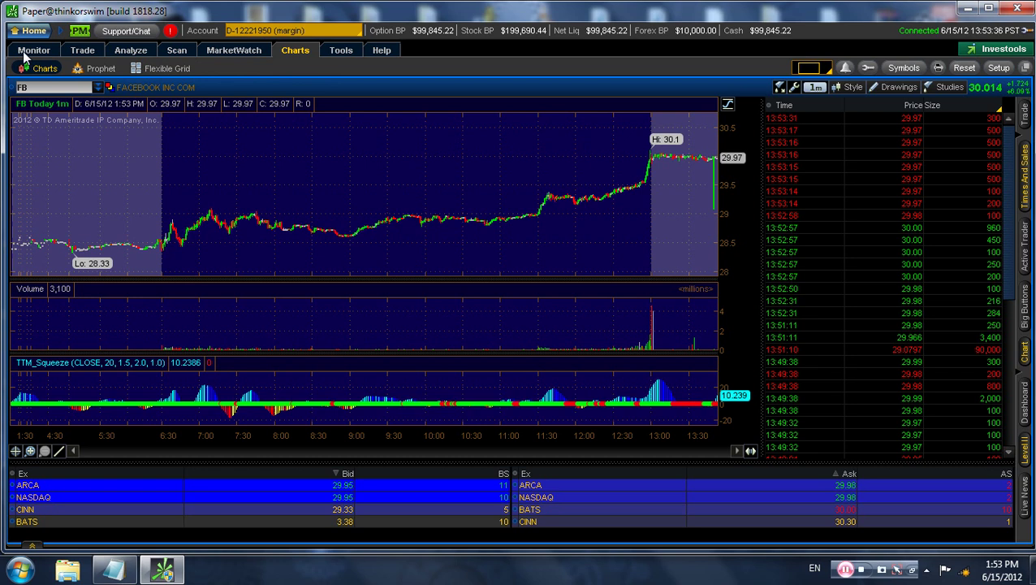
pyautogui.click(33, 49)
# - Accept the MyTrade disclosure, then revisit the chart and MarketWatch pages
pyautogui.click(342, 51)
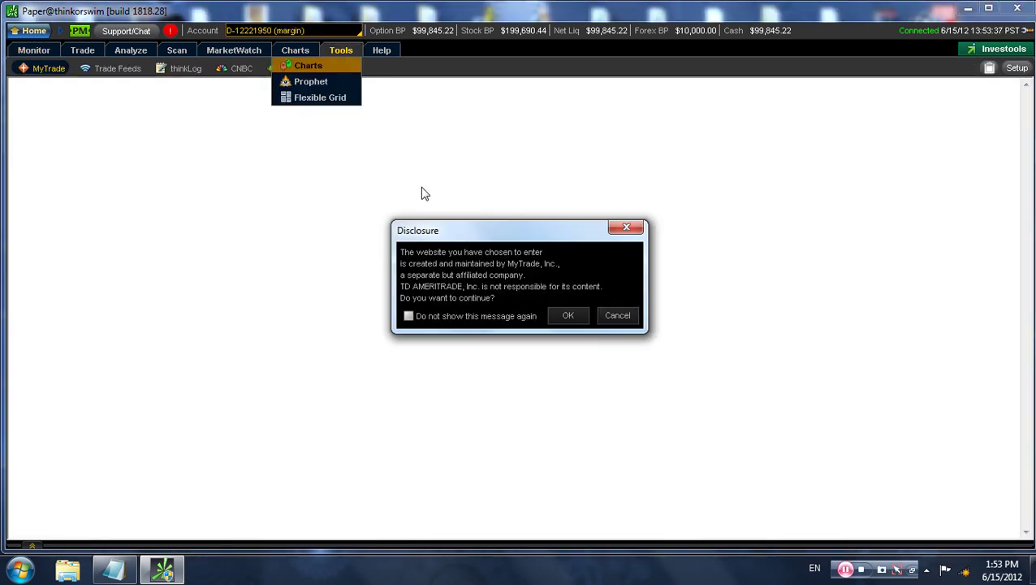
pyautogui.click(572, 317)
pyautogui.click(294, 51)
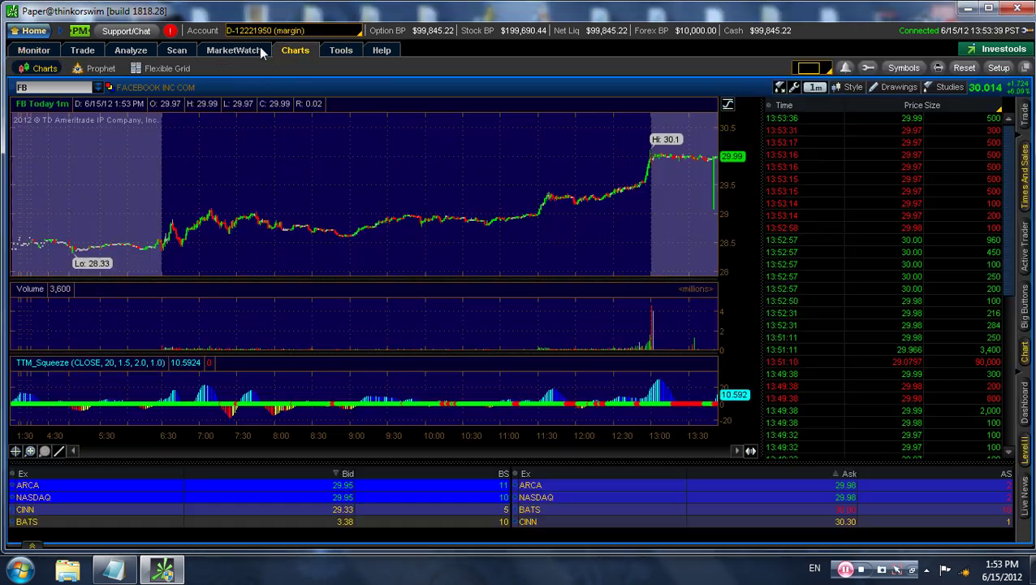
pyautogui.click(234, 50)
# - Tour the Scan, Analyze, Trade, Monitor, MarketWatch and Charts pages back and forth
pyautogui.click(166, 50)
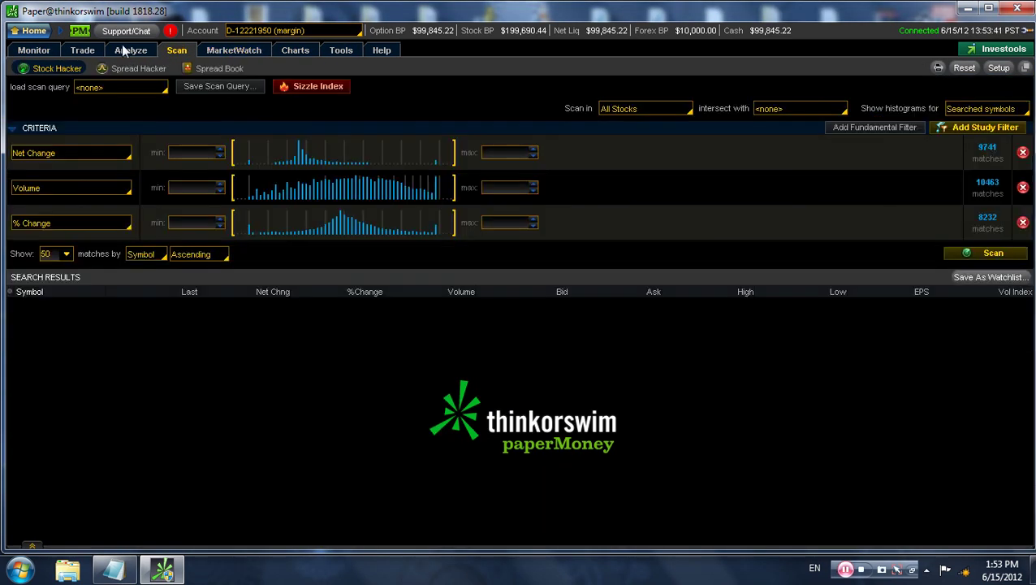
pyautogui.click(122, 49)
pyautogui.click(75, 49)
pyautogui.click(37, 49)
pyautogui.click(86, 50)
pyautogui.click(134, 49)
pyautogui.click(189, 50)
pyautogui.click(248, 48)
pyautogui.click(299, 49)
pyautogui.click(244, 48)
pyautogui.click(177, 51)
pyautogui.click(132, 49)
pyautogui.click(83, 49)
pyautogui.click(130, 50)
pyautogui.click(182, 50)
pyautogui.click(244, 50)
# - Tour the sections again through Tools, end on Charts and begin entering symbol ROS
pyautogui.click(294, 50)
pyautogui.click(235, 51)
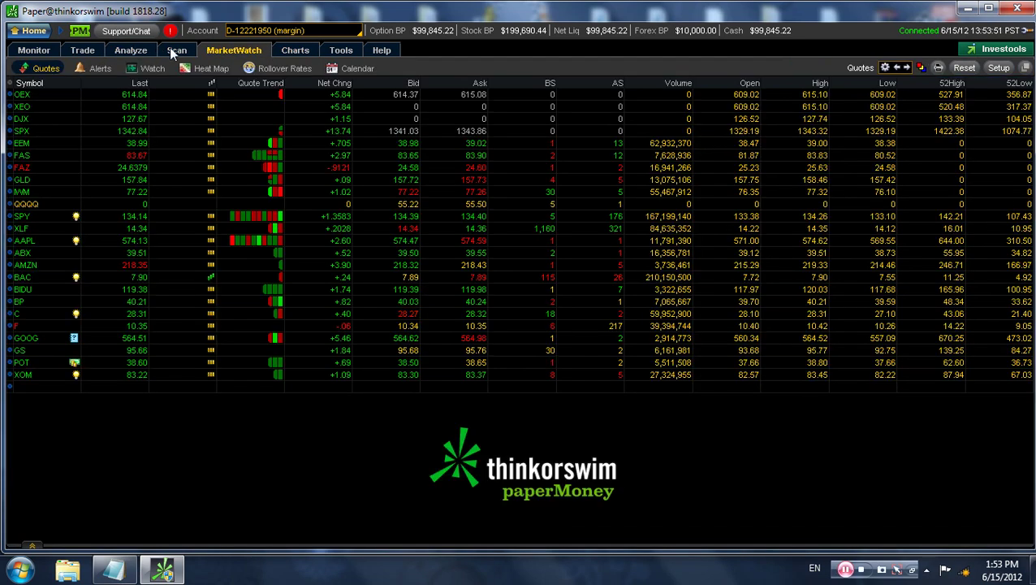
pyautogui.click(172, 49)
pyautogui.click(122, 51)
pyautogui.click(78, 49)
pyautogui.click(82, 49)
pyautogui.click(130, 50)
pyautogui.click(179, 51)
pyautogui.click(237, 52)
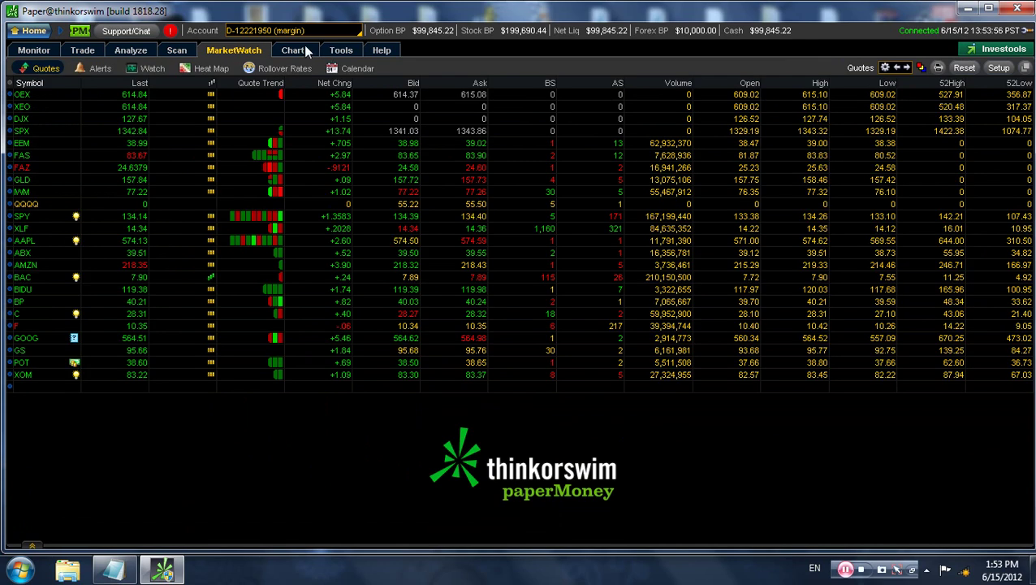
pyautogui.click(295, 52)
pyautogui.click(340, 50)
pyautogui.click(295, 50)
pyautogui.click(248, 50)
pyautogui.click(297, 51)
pyautogui.click(232, 50)
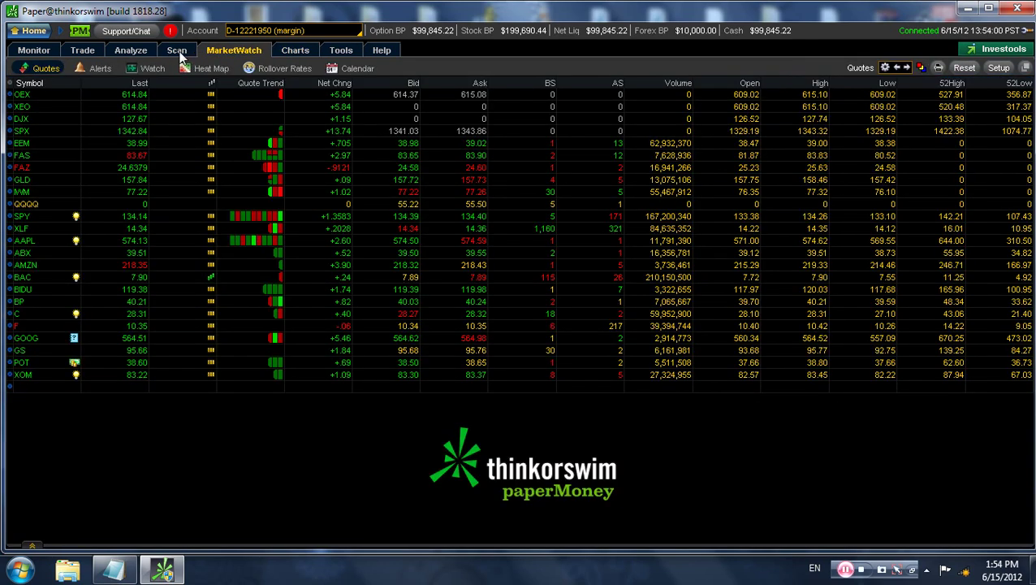
pyautogui.click(179, 51)
pyautogui.click(131, 50)
pyautogui.click(82, 51)
pyautogui.click(41, 51)
pyautogui.click(82, 51)
pyautogui.click(135, 51)
pyautogui.click(176, 50)
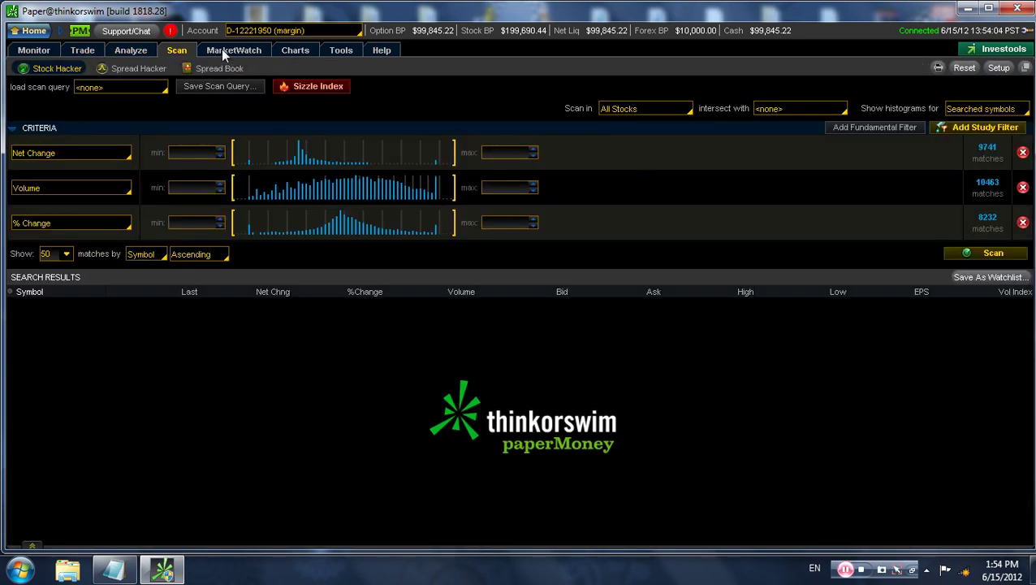
pyautogui.click(228, 51)
pyautogui.click(295, 51)
pyautogui.click(69, 89)
# - Load the ROST one-minute chart in thinkorswim, then briefly open and close the program launcher
pyautogui.write('ST')
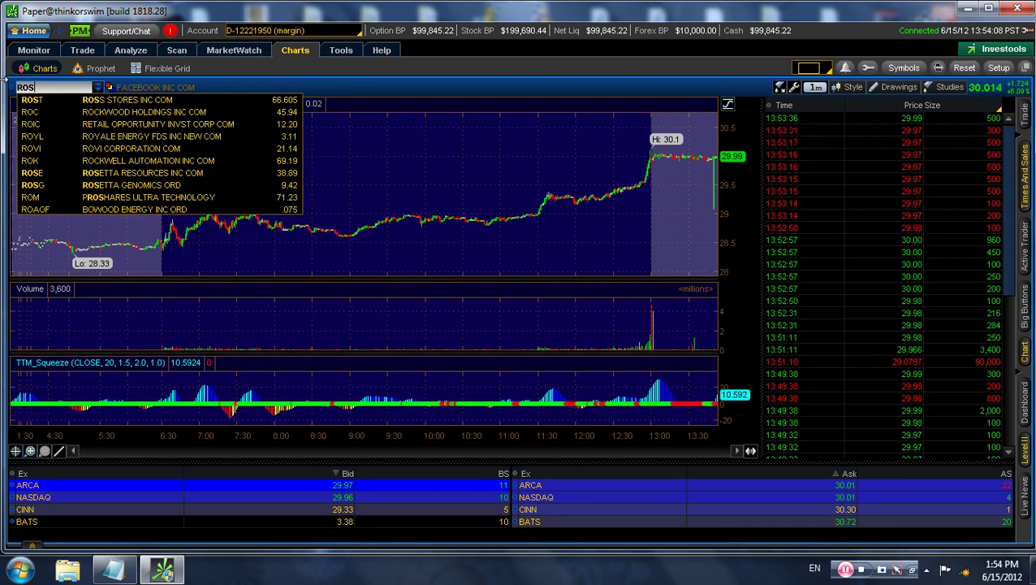
pyautogui.press('Return')
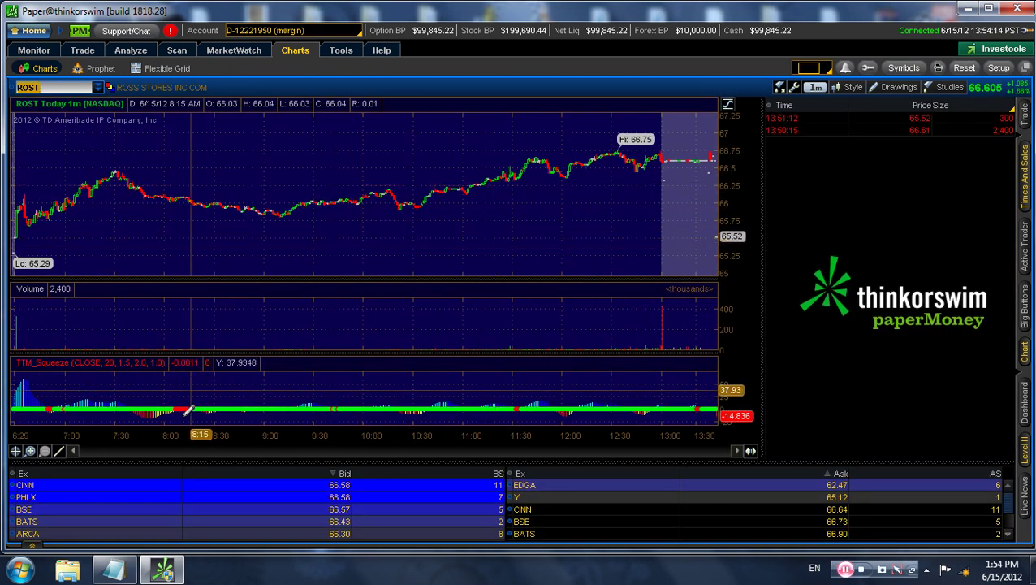
pyautogui.click(19, 568)
pyautogui.click(377, 237)
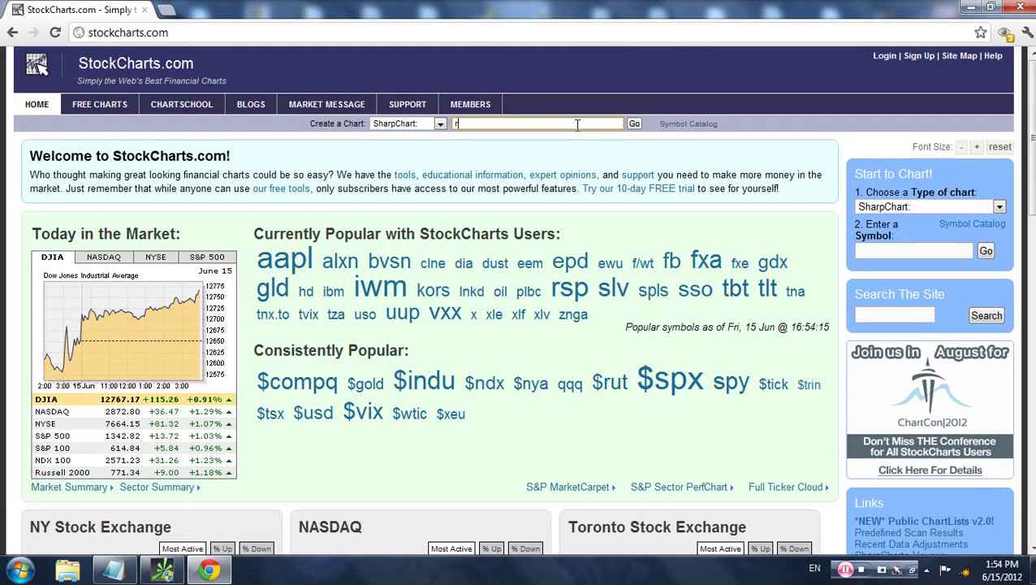
# - Chart ROST on StockCharts.com and change its Range to 3 Years
pyautogui.write('ost')
pyautogui.press('Return')
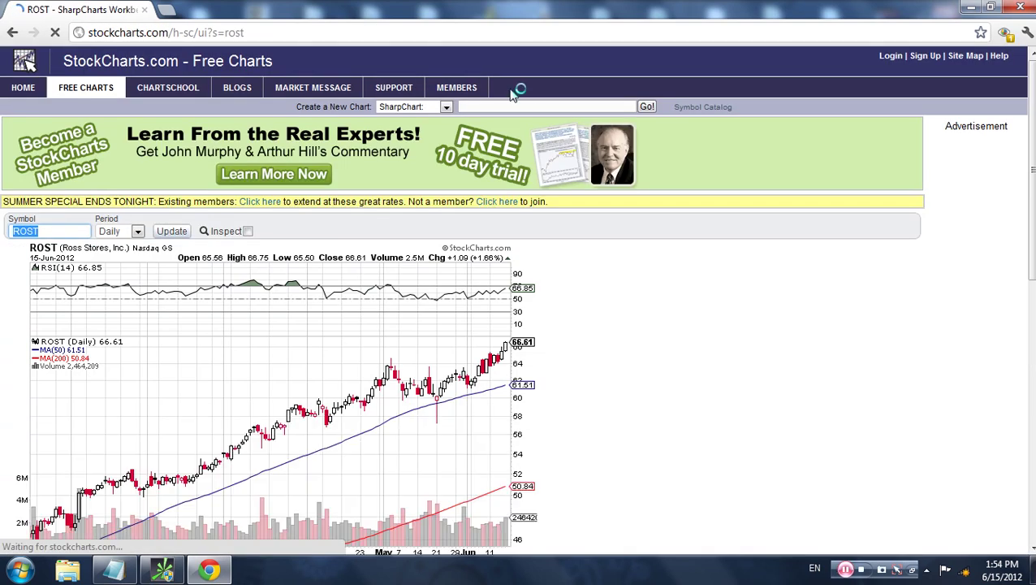
pyautogui.scroll(-1, 516, 95)
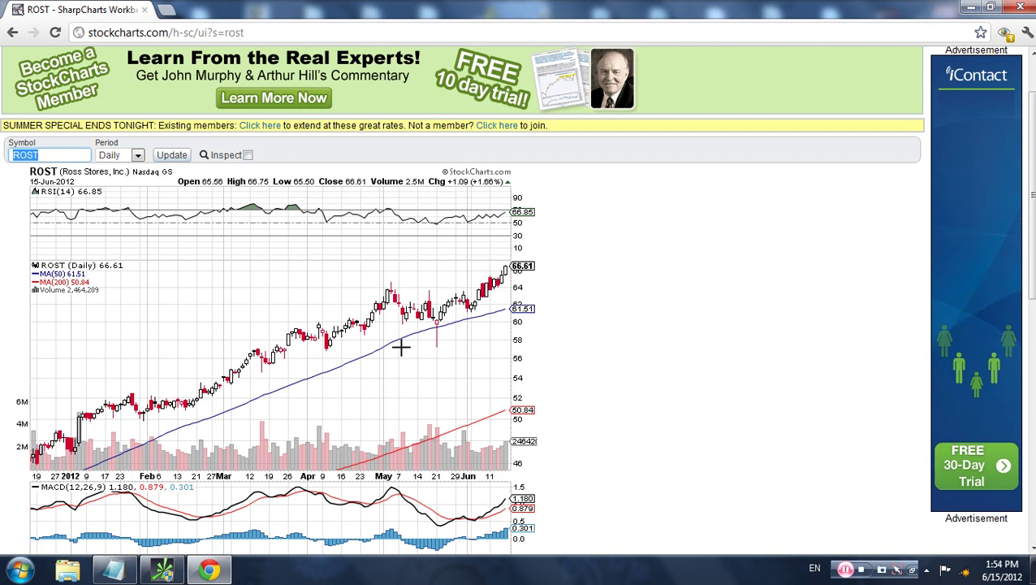
pyautogui.scroll(-3, 527, 316)
pyautogui.scroll(-2, 178, 404)
pyautogui.click(151, 242)
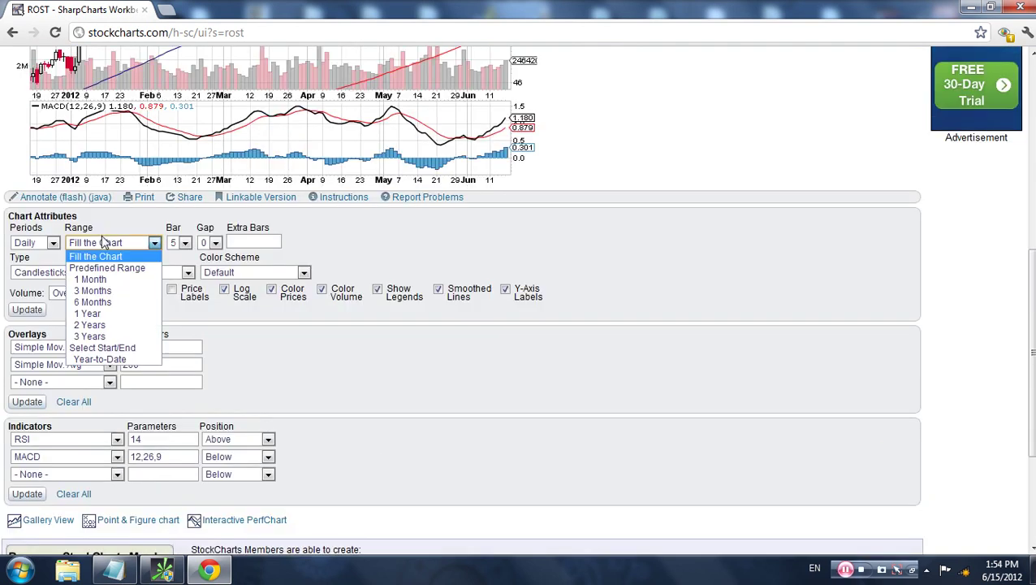
pyautogui.click(140, 336)
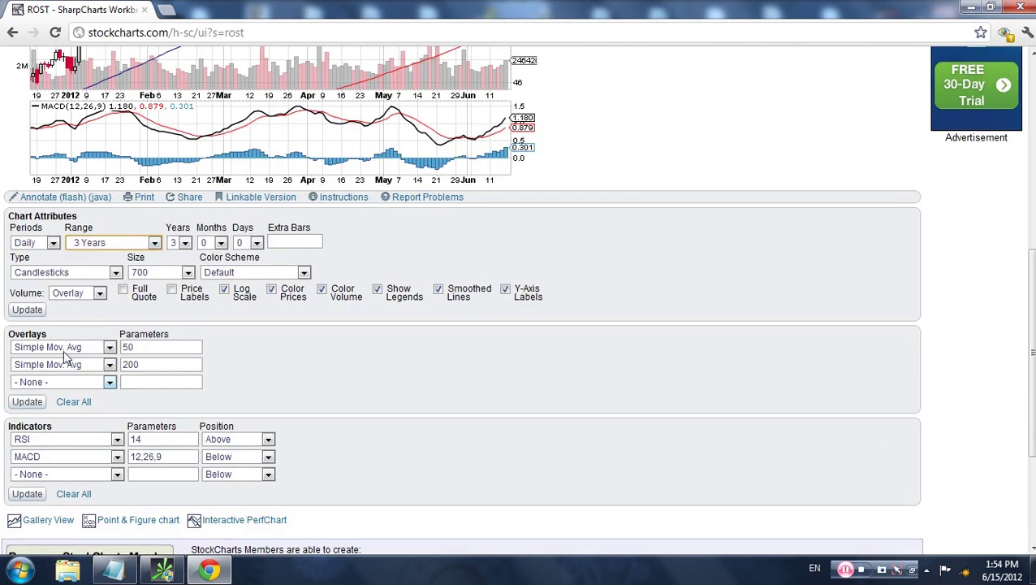
pyautogui.click(26, 309)
pyautogui.scroll(-2, 325, 365)
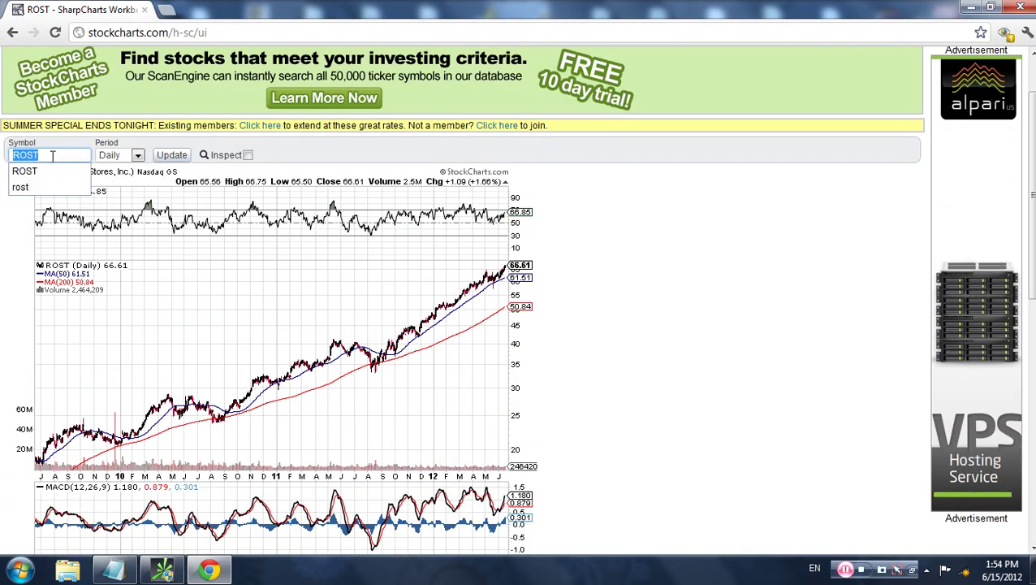
# - Load and review the NiSource (NI) three-year daily chart on StockCharts.com
pyautogui.write('NI')
pyautogui.press('Return')
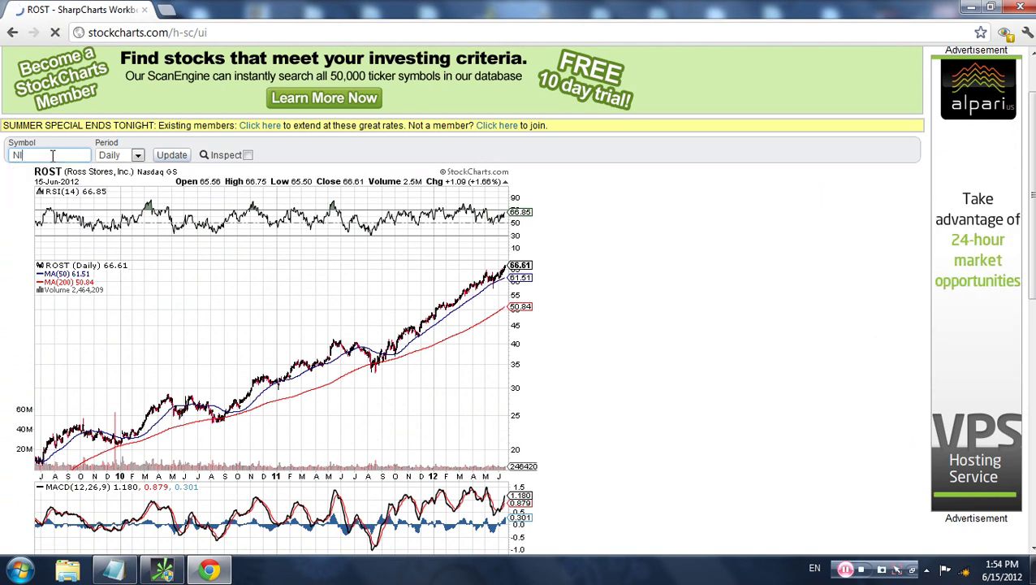
pyautogui.scroll(-2, 65, 178)
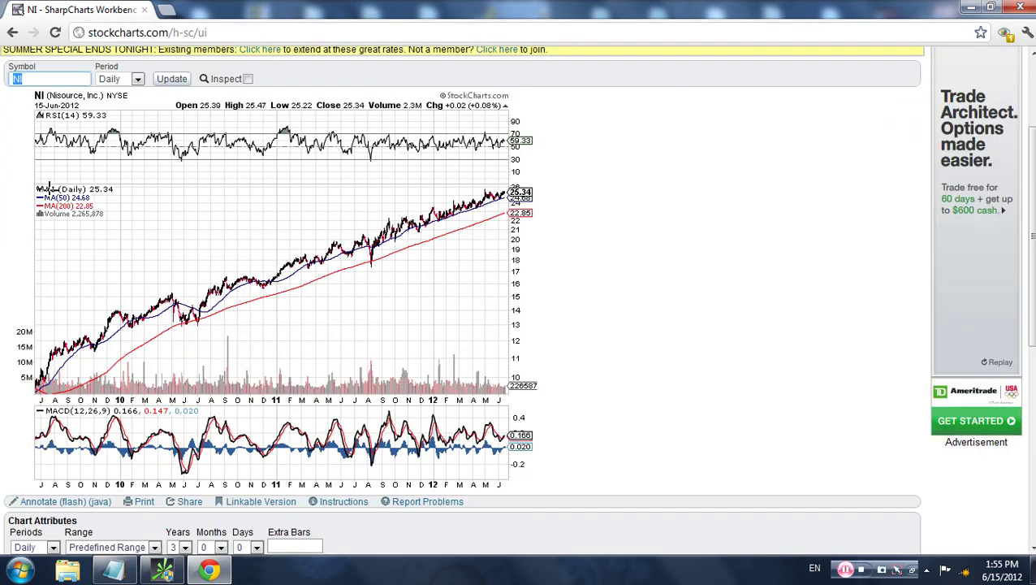
pyautogui.scroll(2, 44, 175)
# - Switch the StockCharts symbol to BAC
pyautogui.click(50, 160)
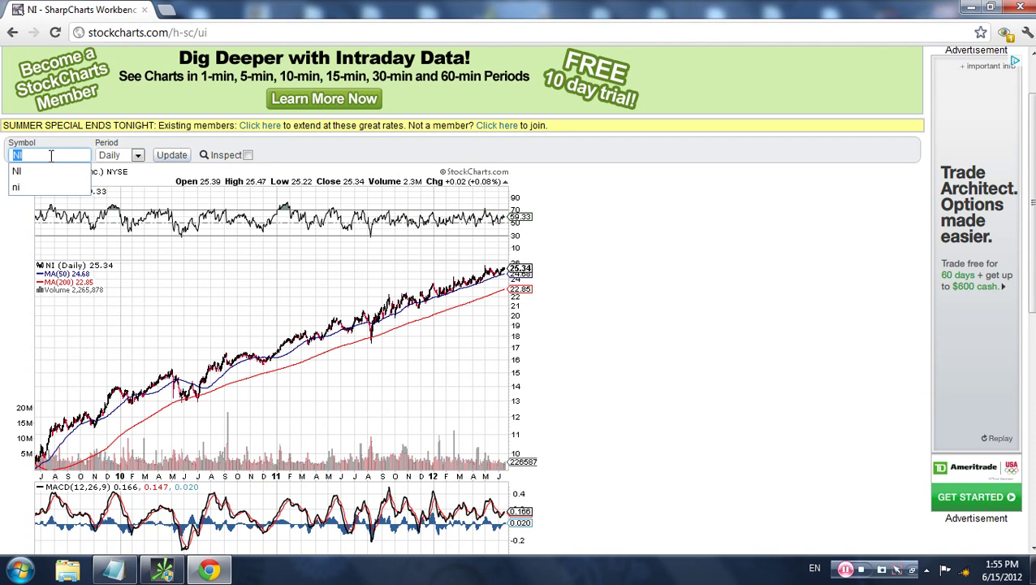
pyautogui.write('BAC')
pyautogui.press('Return')
# - Scroll through the BAC three-year daily chart to review its RSI and MACD panels
pyautogui.scroll(-4, 51, 160)
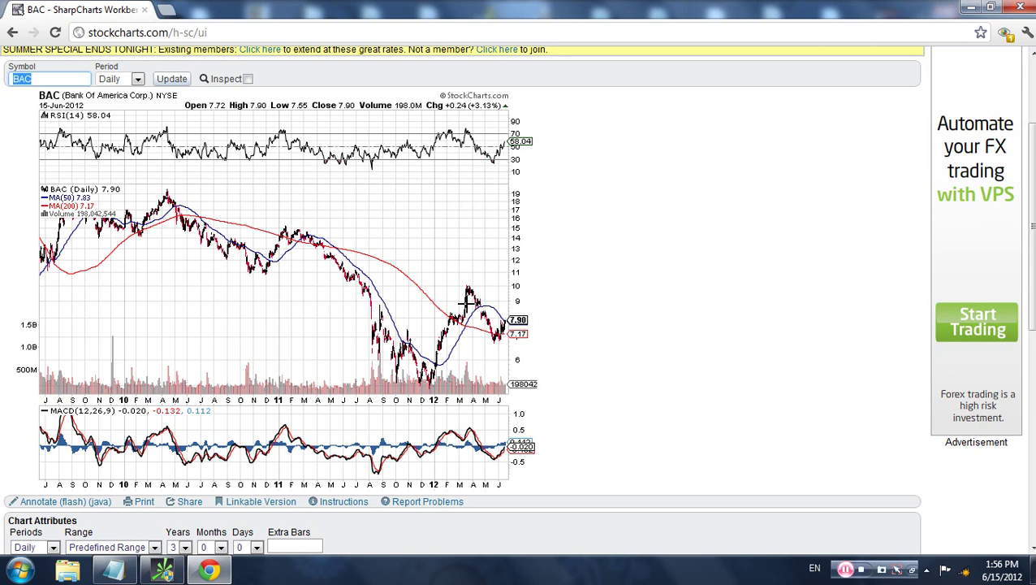
pyautogui.scroll(1, 455, 317)
pyautogui.scroll(-2, 455, 317)
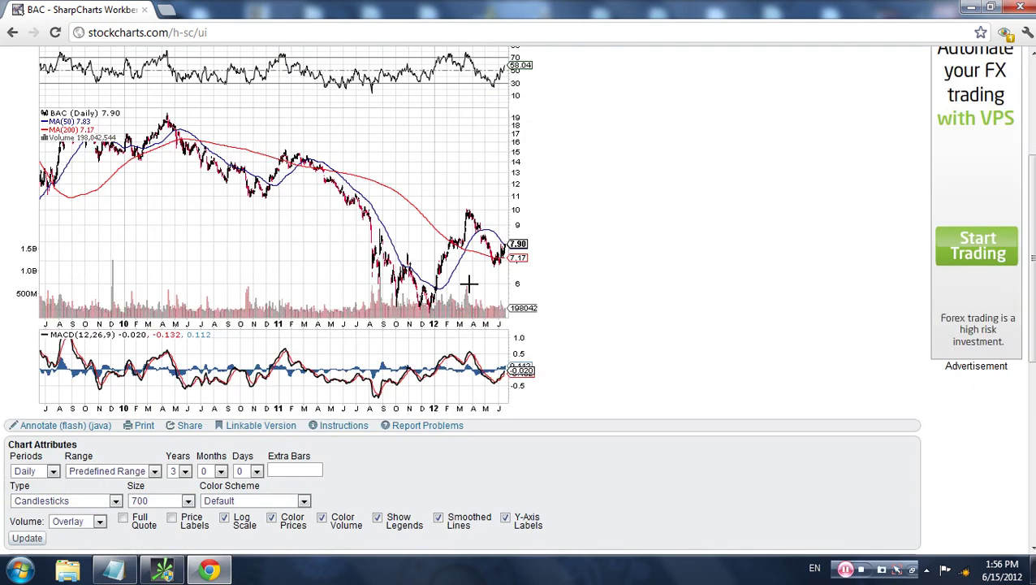
pyautogui.scroll(2, 471, 284)
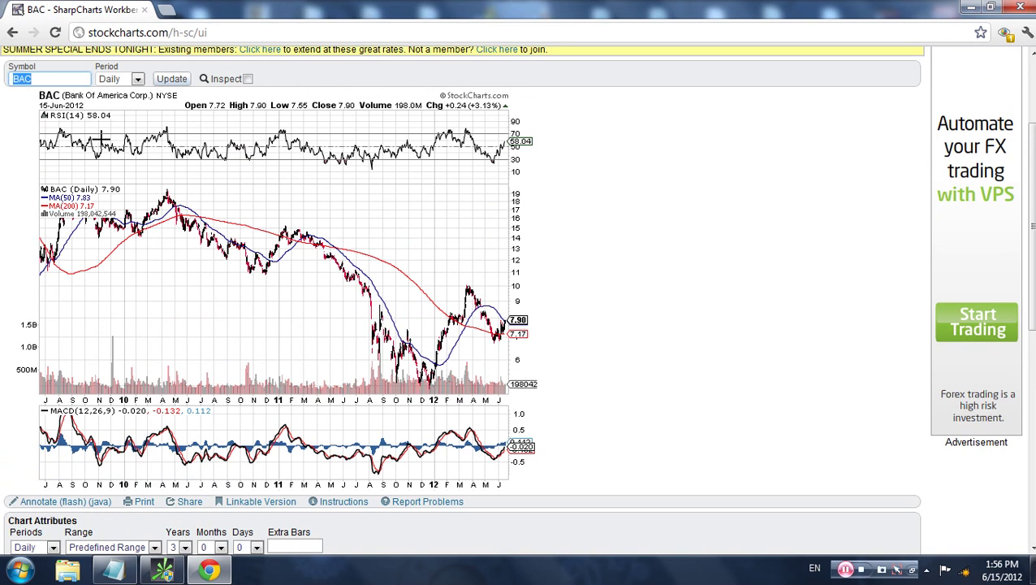
pyautogui.scroll(1, 124, 154)
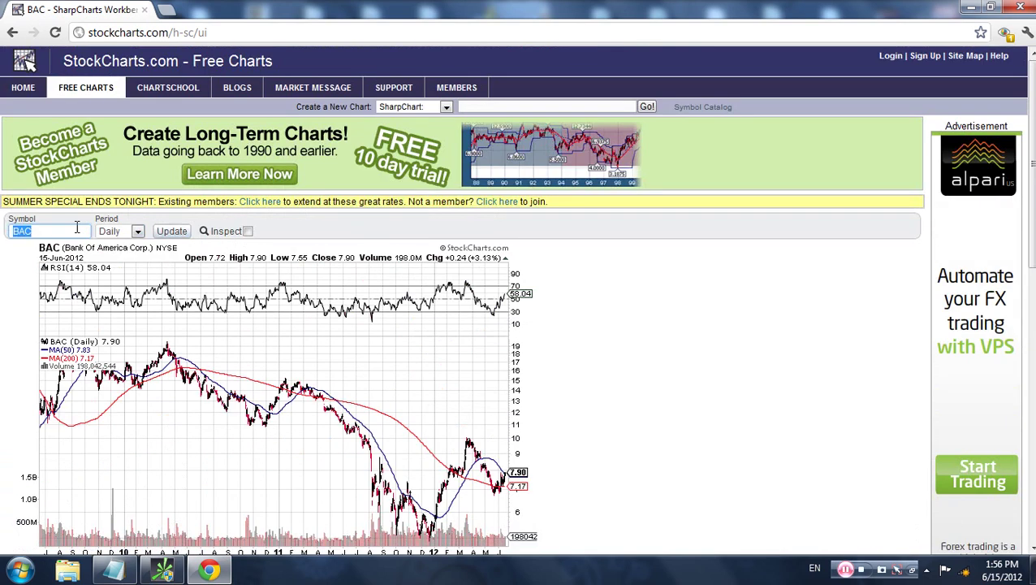
# - Clear BAC from the symbol entry box and scroll through the unchanged BAC chart
pyautogui.click(74, 231)
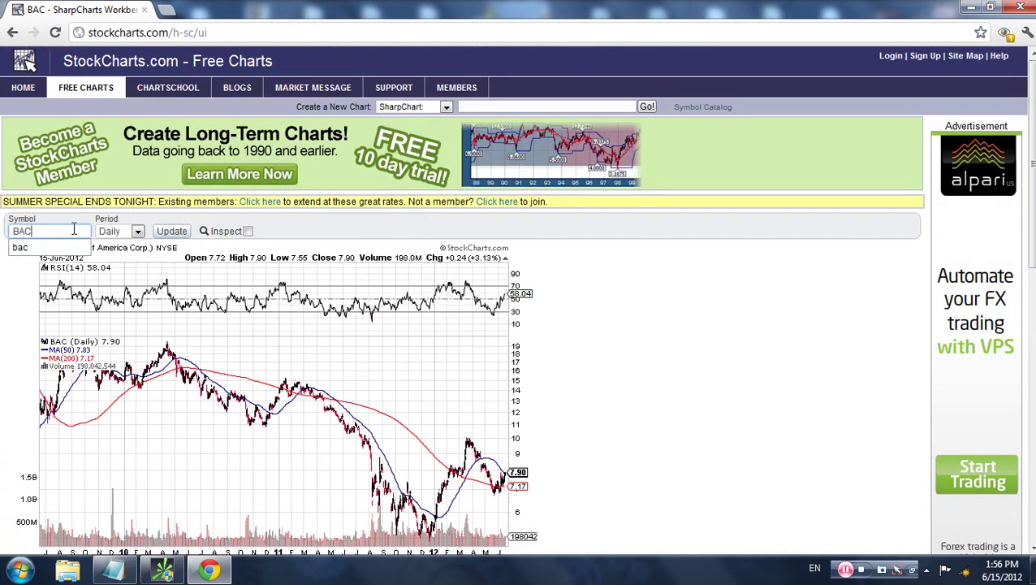
pyautogui.press('BackSpace')
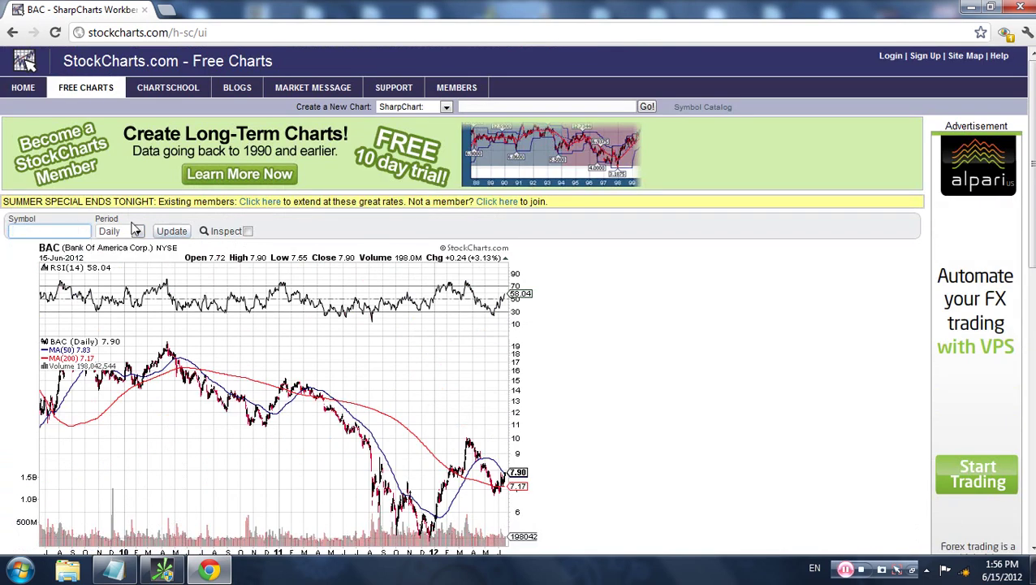
pyautogui.scroll(-3, 195, 341)
pyautogui.scroll(-1, 195, 341)
pyautogui.scroll(4, 161, 382)
pyautogui.scroll(1, 162, 381)
pyautogui.scroll(-3, 564, 340)
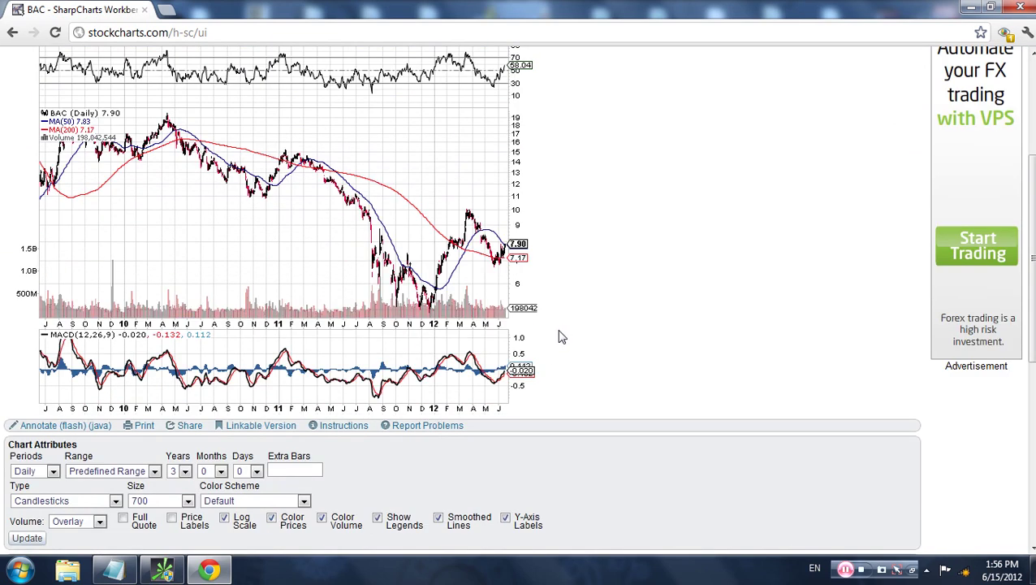
pyautogui.scroll(2, 560, 338)
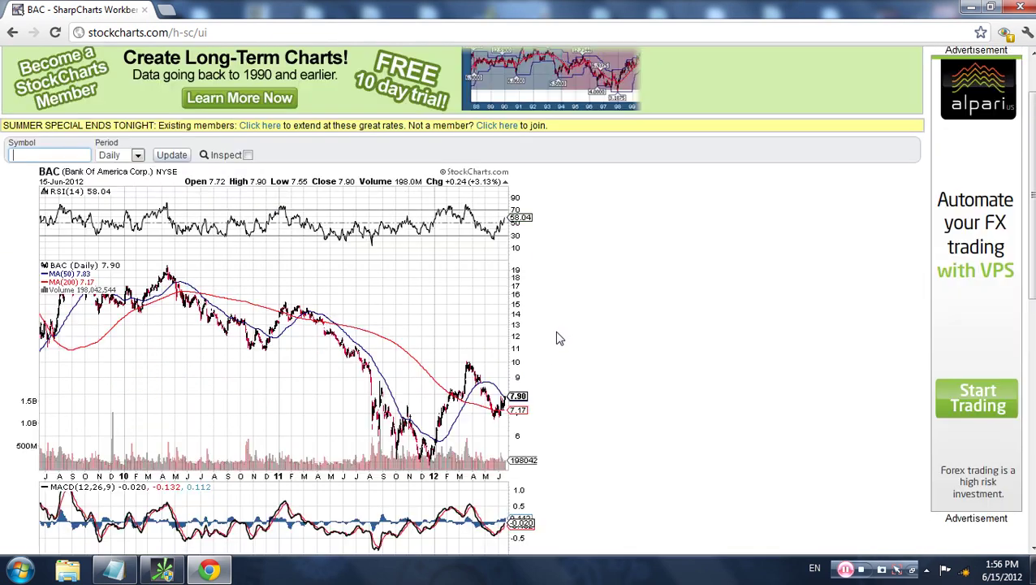
pyautogui.scroll(-1, 560, 338)
pyautogui.scroll(1, 560, 338)
pyautogui.scroll(-1, 559, 338)
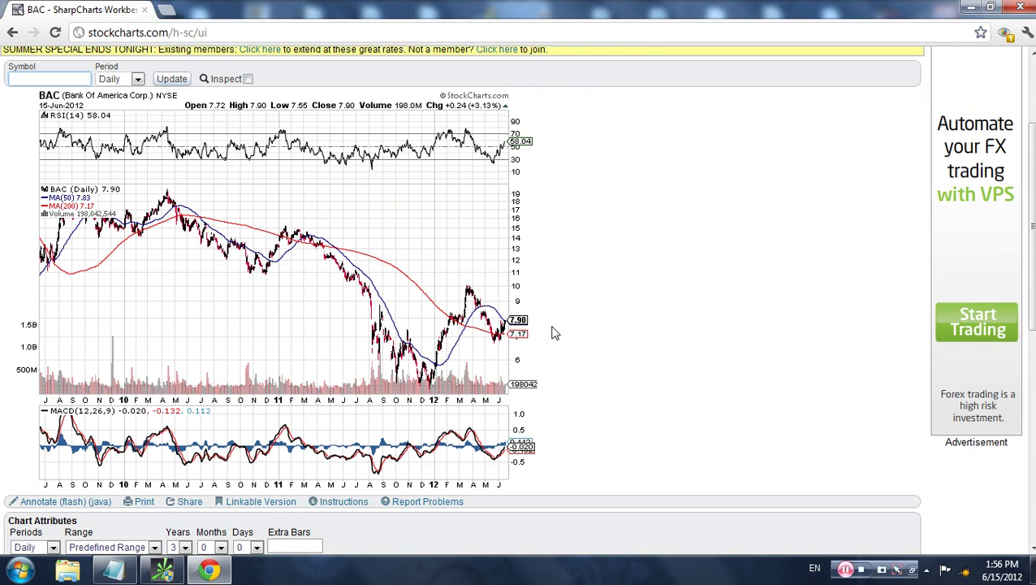
pyautogui.scroll(1, 556, 321)
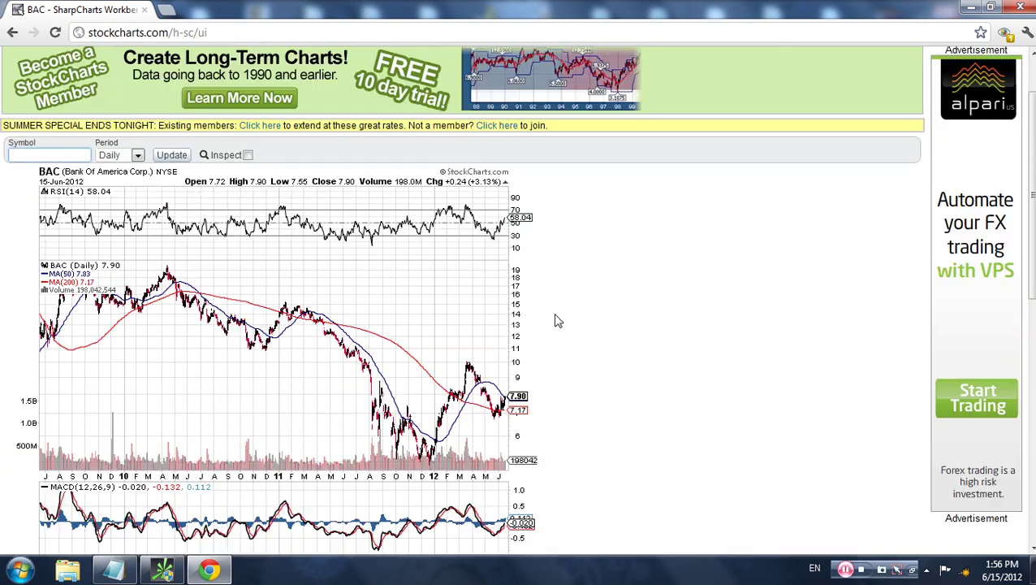
pyautogui.scroll(-1, 557, 320)
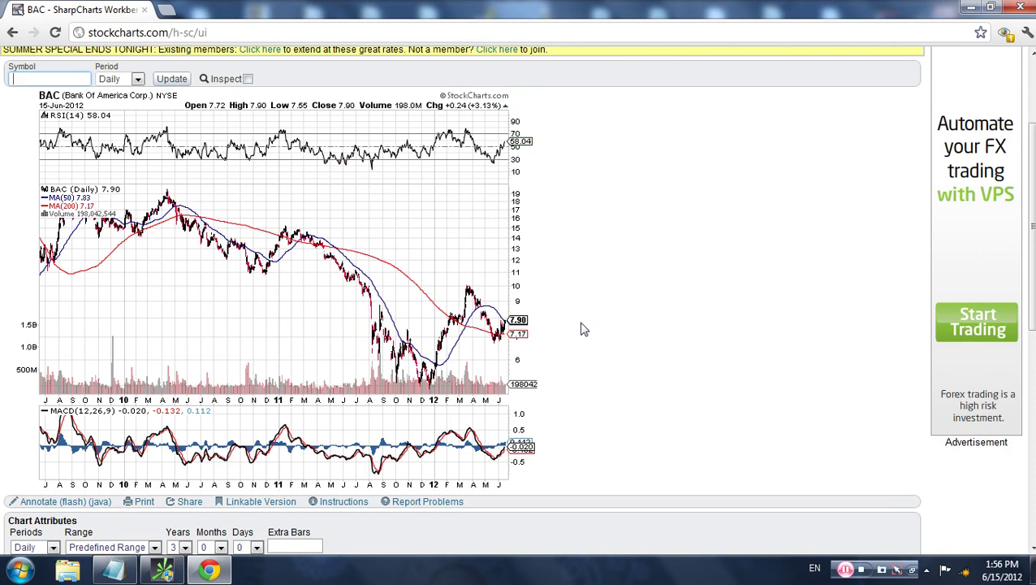
pyautogui.scroll(2, 587, 325)
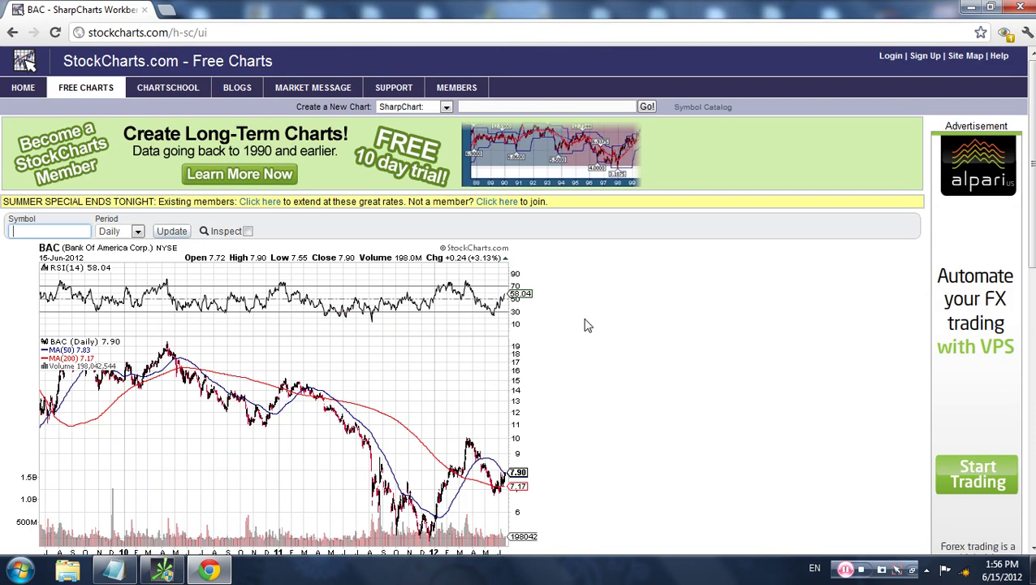